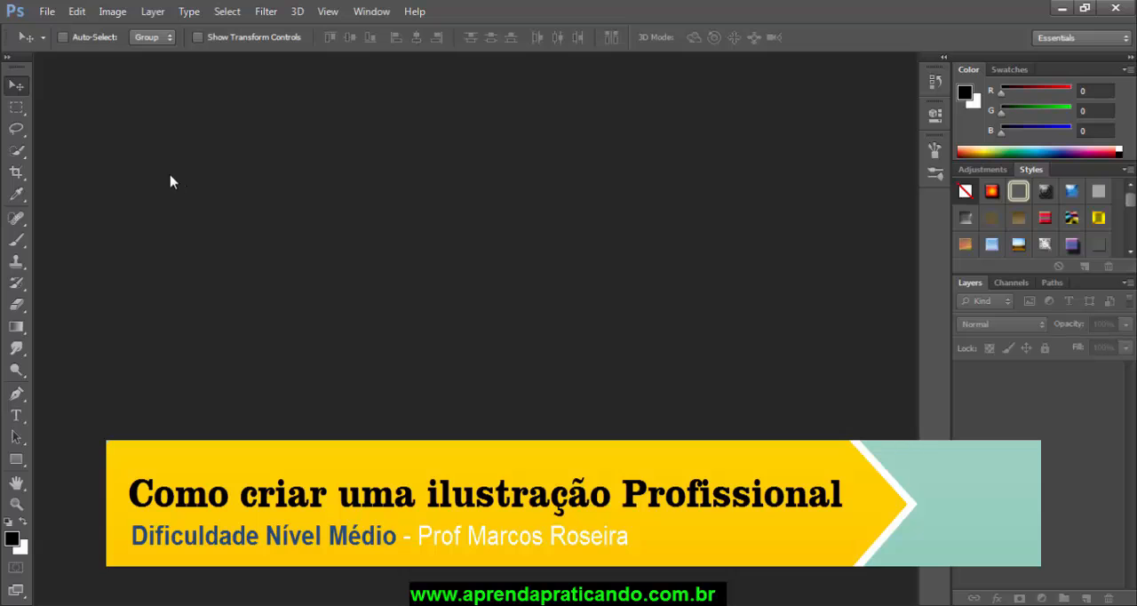
Step: Open the background image from the aula folder
{"action": "left_click", "coordinate": [52, 14]}
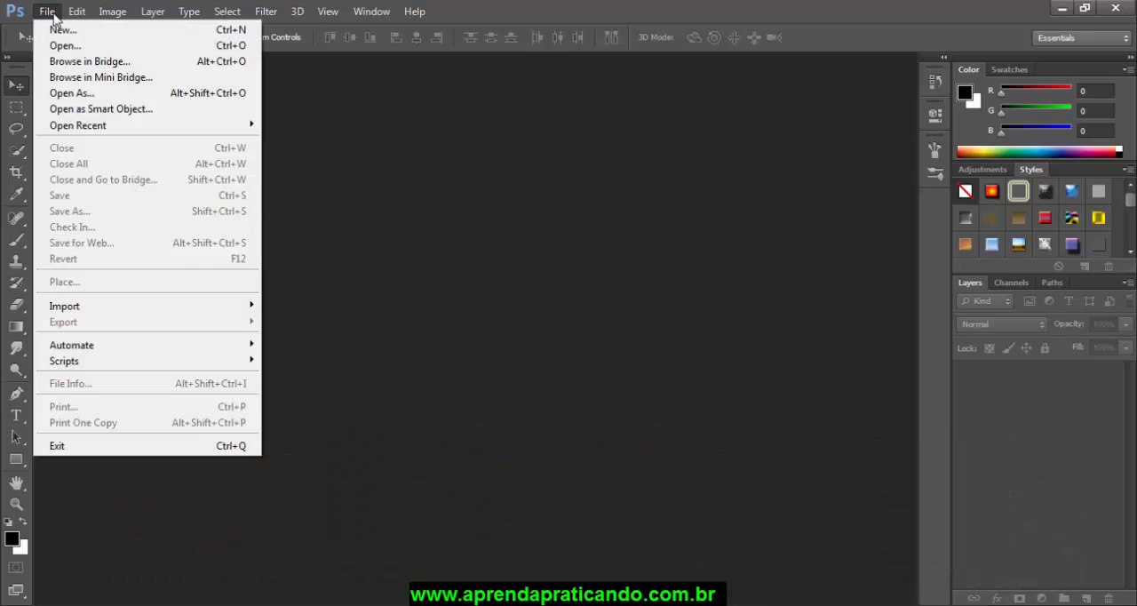
{"action": "left_click", "coordinate": [61, 49]}
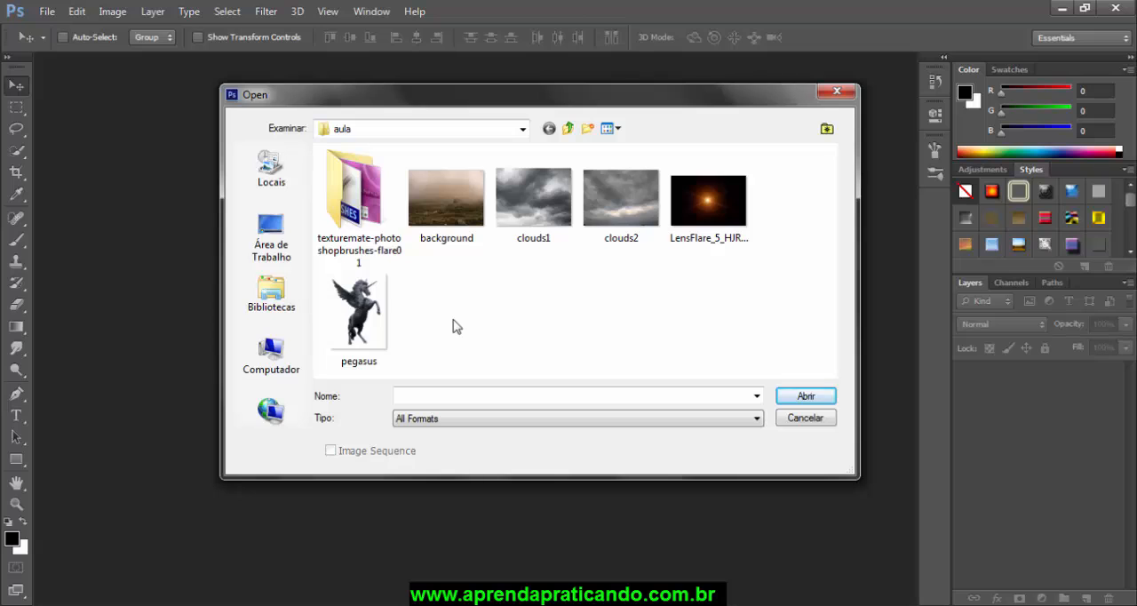
{"action": "left_click", "coordinate": [466, 250]}
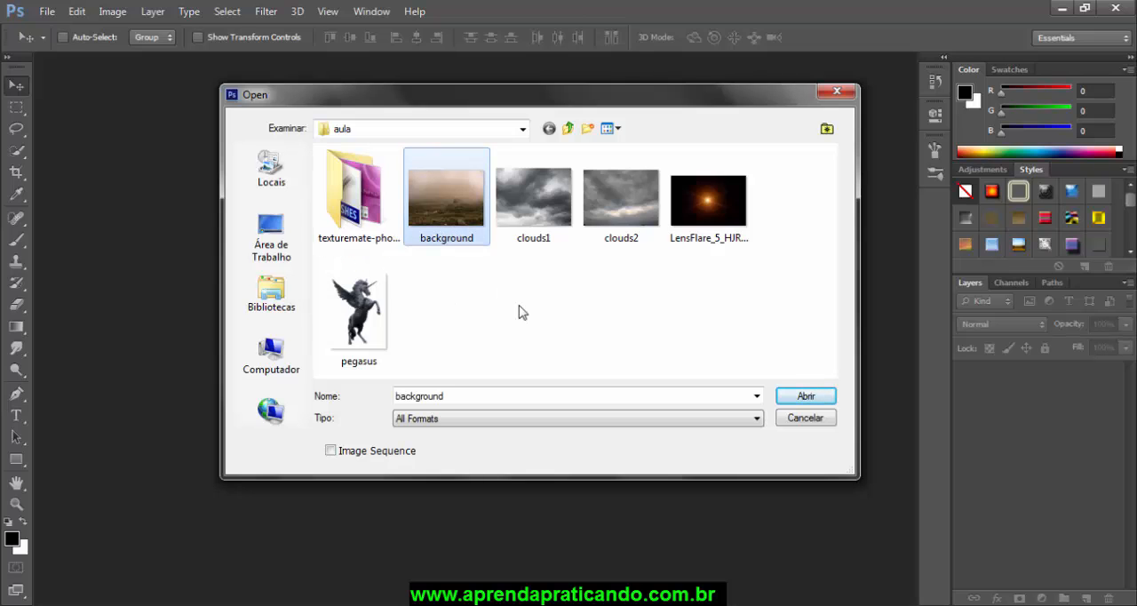
{"action": "left_click", "coordinate": [806, 398]}
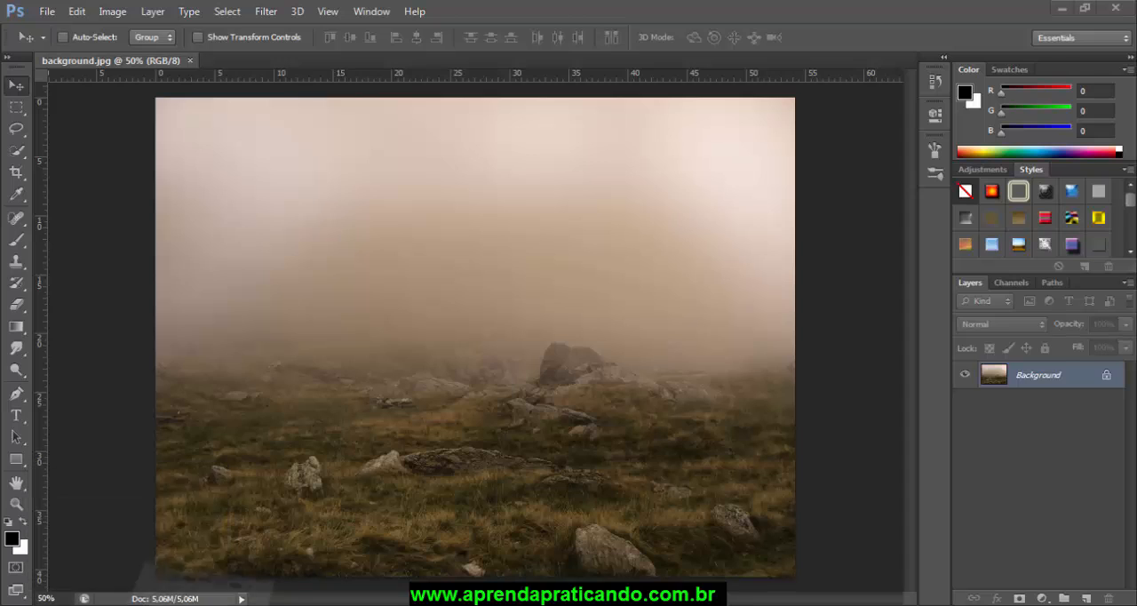
Step: Switch to the aula folder in Windows Explorer and place the pegasus image into the background document
{"action": "left_click", "coordinate": [208, 601]}
{"action": "left_click_drag", "start_coordinate": [578, 94], "coordinate": [487, 291]}
{"action": "left_click", "coordinate": [591, 480]}
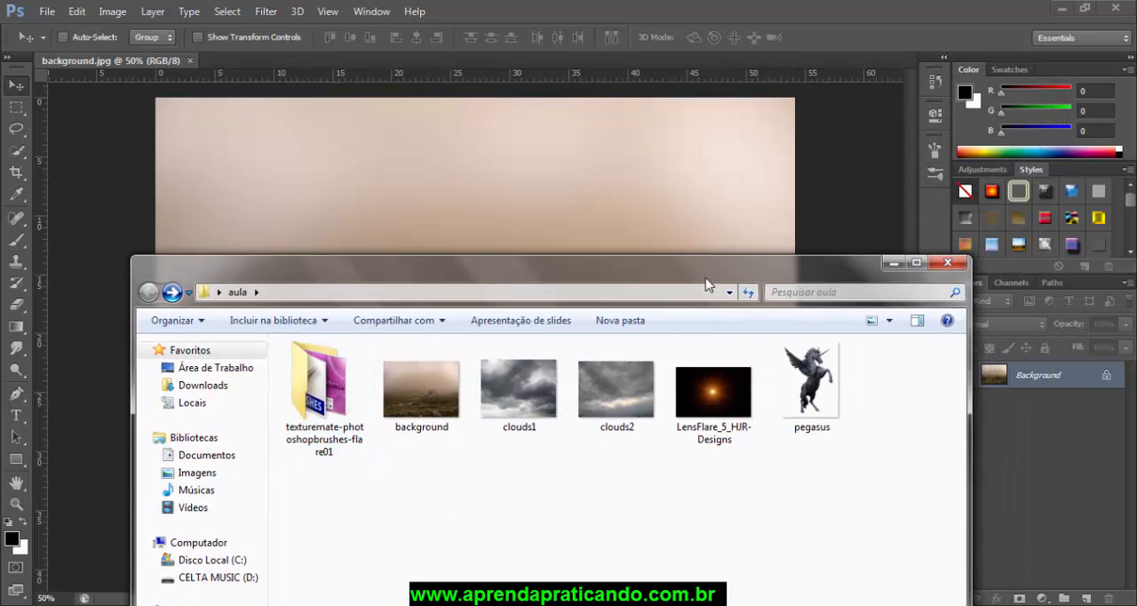
{"action": "left_click_drag", "start_coordinate": [706, 284], "coordinate": [600, 313]}
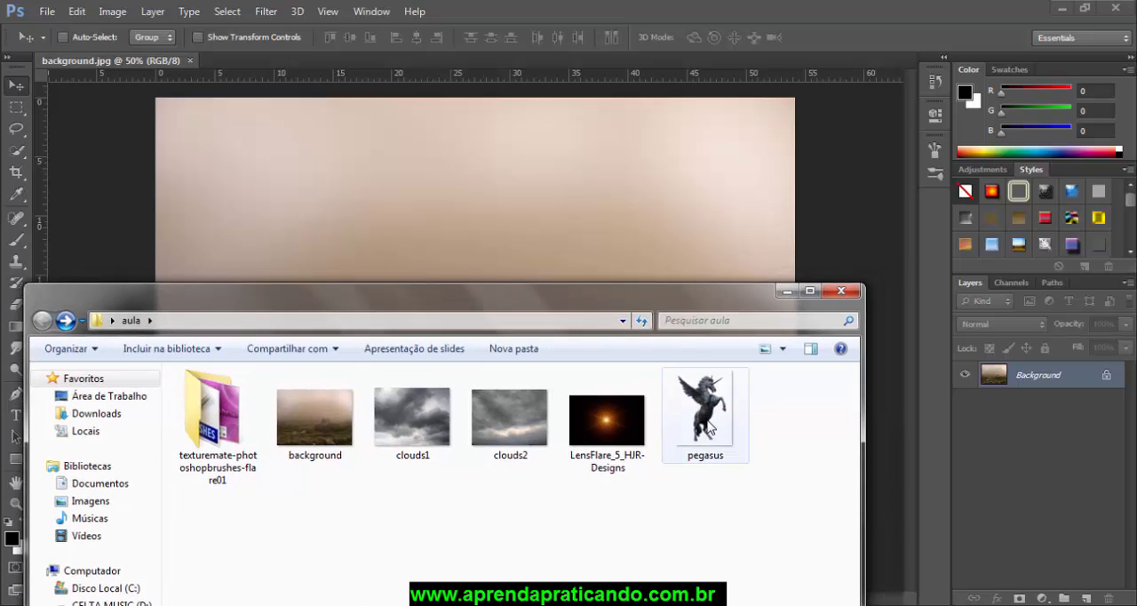
{"action": "left_click_drag", "start_coordinate": [710, 429], "coordinate": [462, 245]}
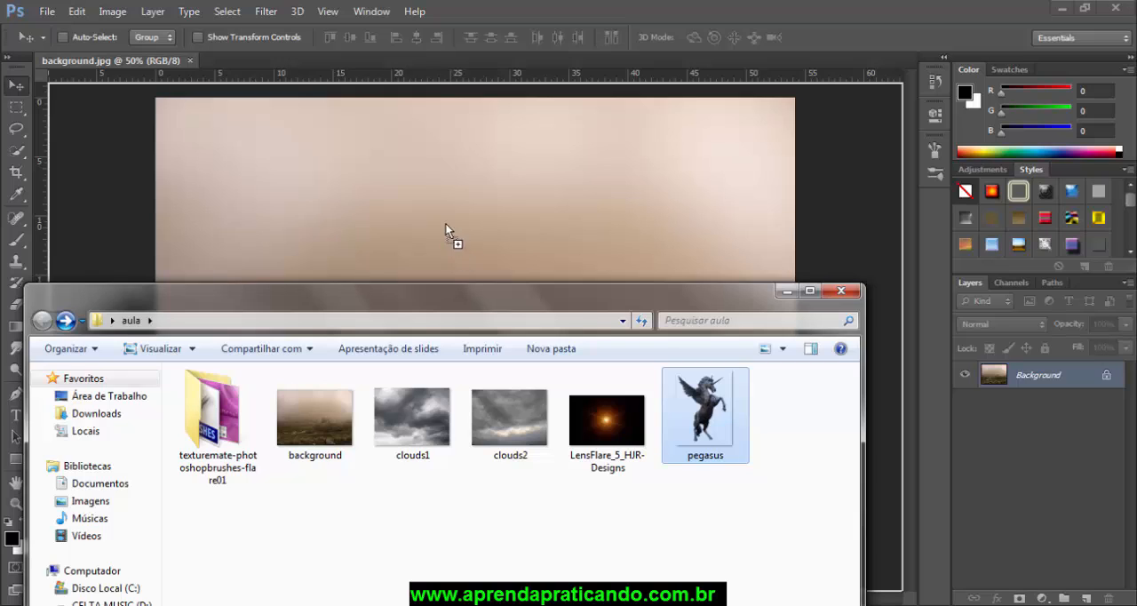
{"action": "left_click_drag", "start_coordinate": [438, 203], "coordinate": [457, 213]}
{"action": "left_click_drag", "start_coordinate": [444, 215], "coordinate": [452, 213]}
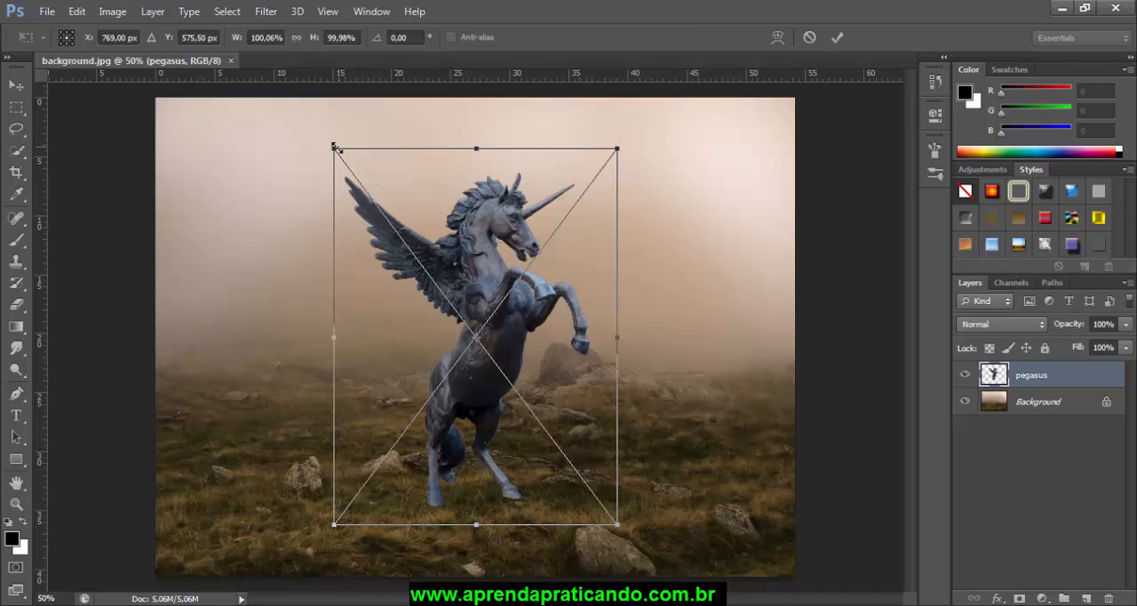
Step: Link the placed pegasus's width and height, scale it to 120%, and move it to about X 695 px, Y 544 px
{"action": "left_click_drag", "start_coordinate": [332, 147], "coordinate": [336, 183]}
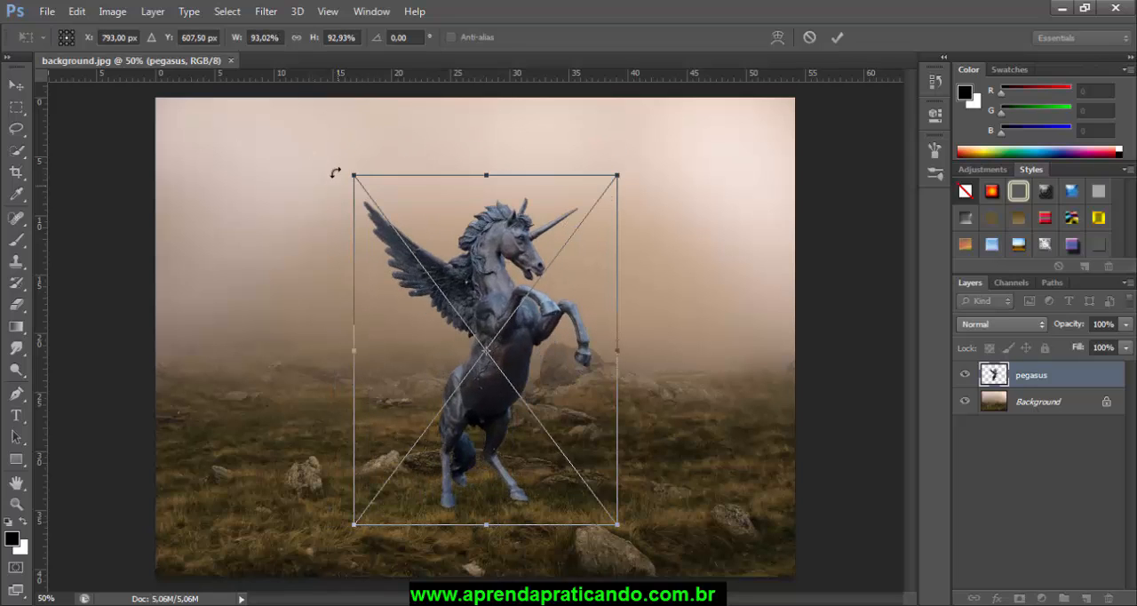
{"action": "left_click", "coordinate": [278, 38]}
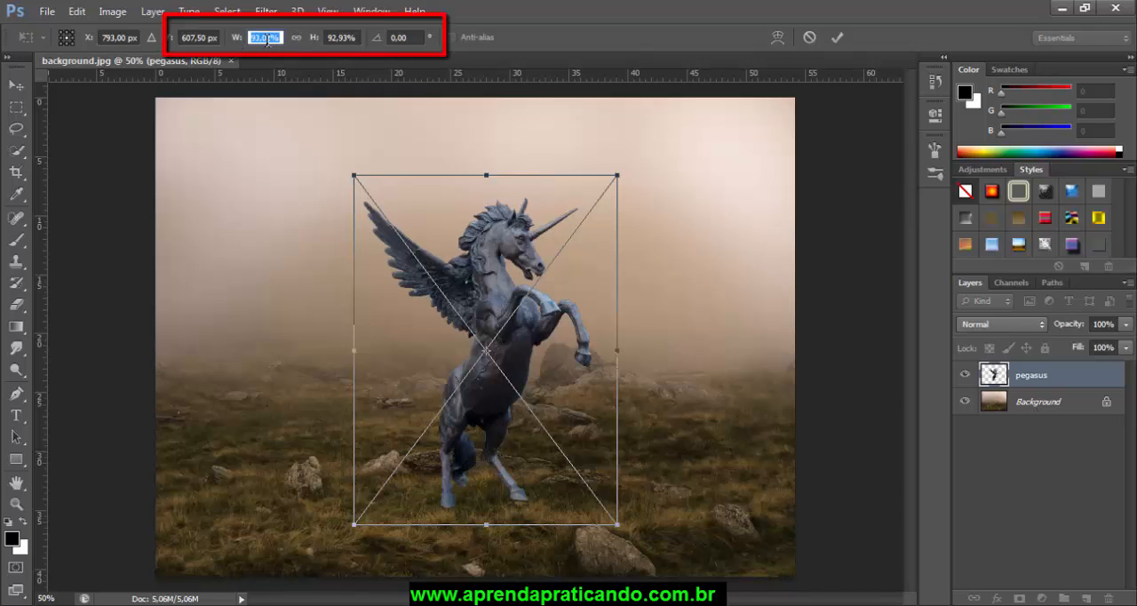
{"action": "left_click", "coordinate": [295, 40]}
{"action": "left_click", "coordinate": [297, 39]}
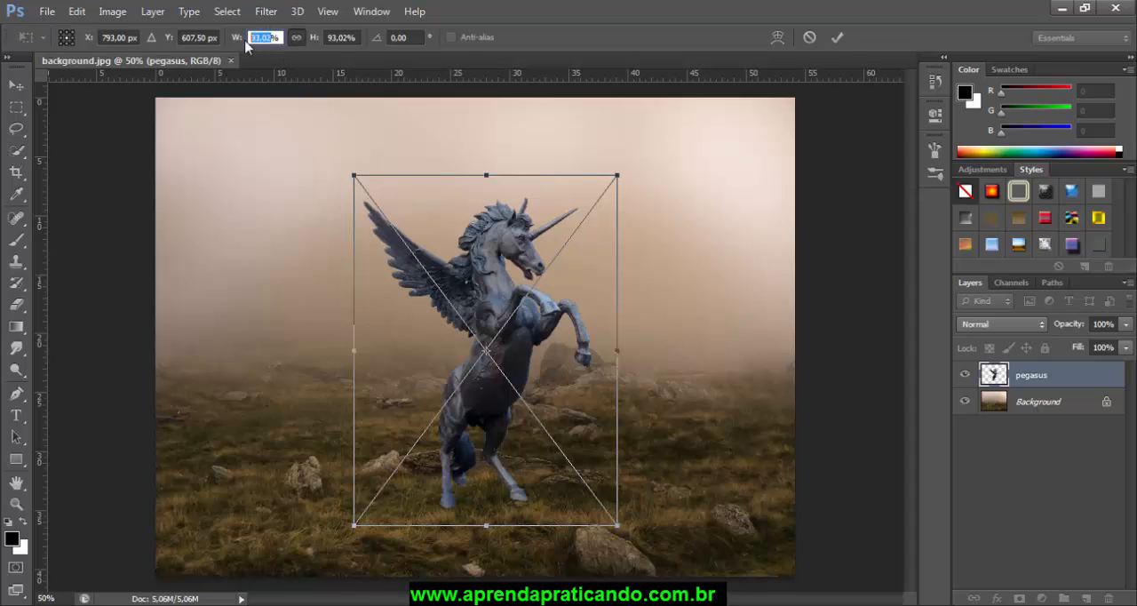
{"action": "type", "text": "12"}
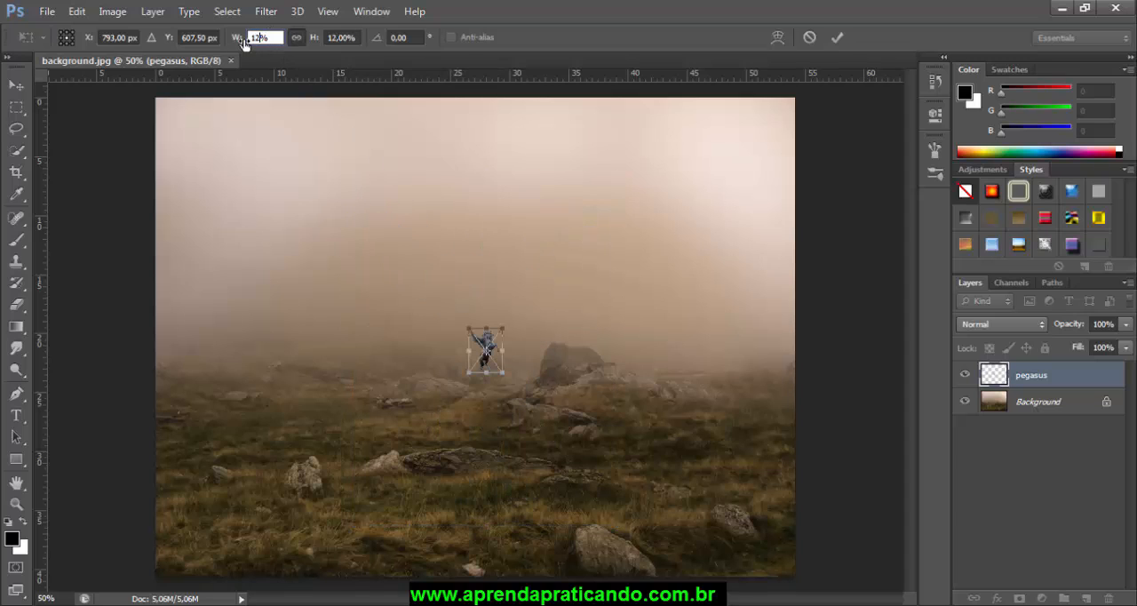
{"action": "type", "text": "0"}
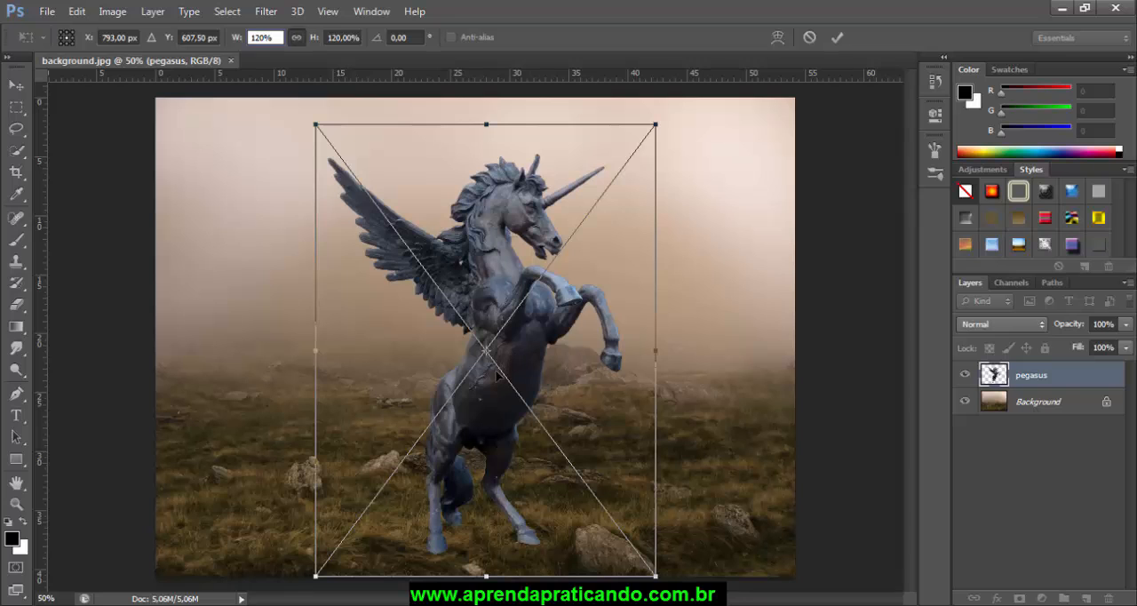
{"action": "left_click_drag", "start_coordinate": [494, 388], "coordinate": [450, 365]}
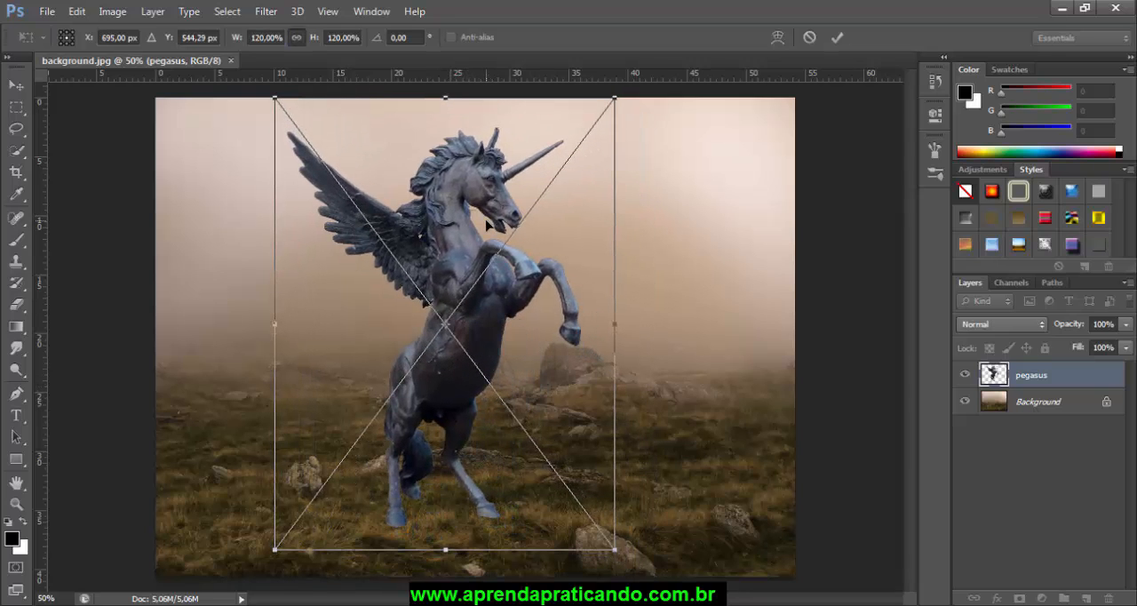
Step: Set the pegasus's proportional scale to 110% and commit the placement
{"action": "left_click", "coordinate": [260, 39]}
{"action": "left_click", "coordinate": [260, 39]}
{"action": "type", "text": "10"}
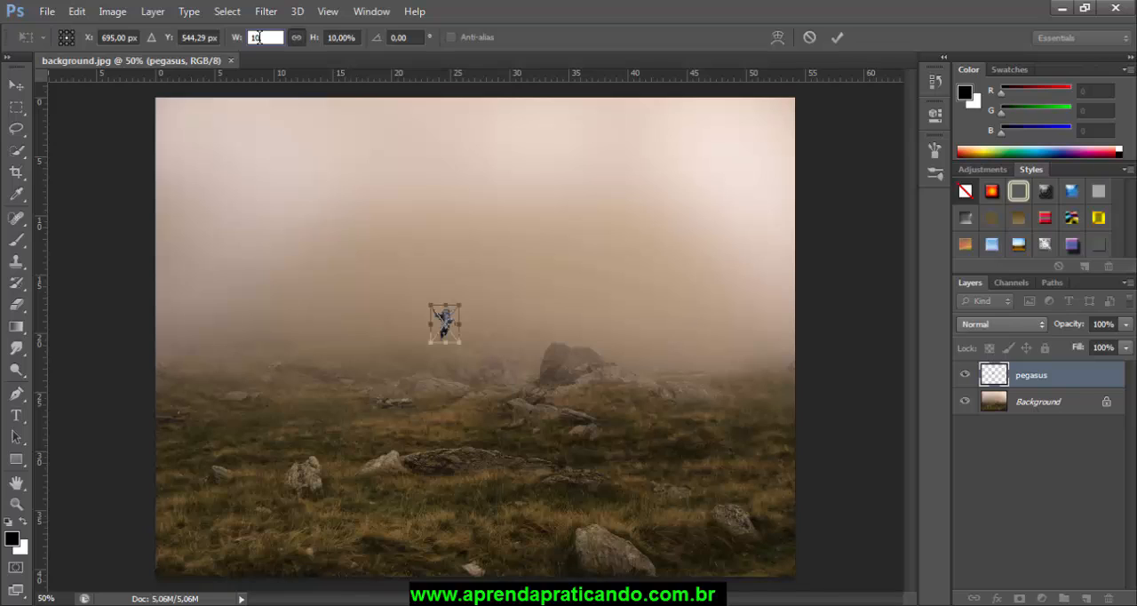
{"action": "key", "text": "BackSpace"}
{"action": "type", "text": "10"}
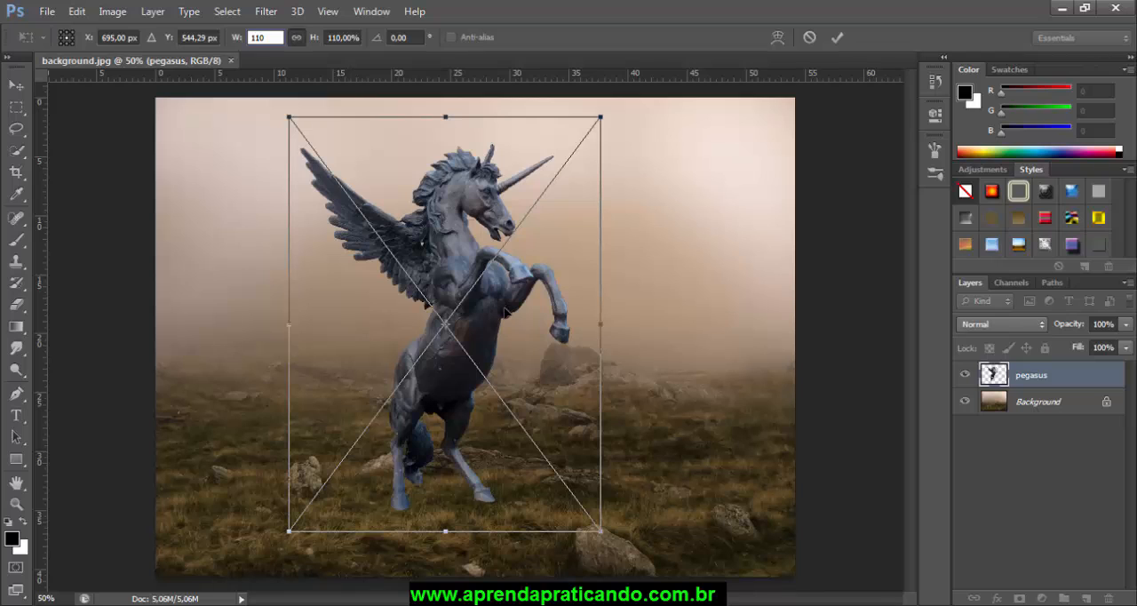
{"action": "key", "text": "Return"}
{"action": "key", "text": "Return"}
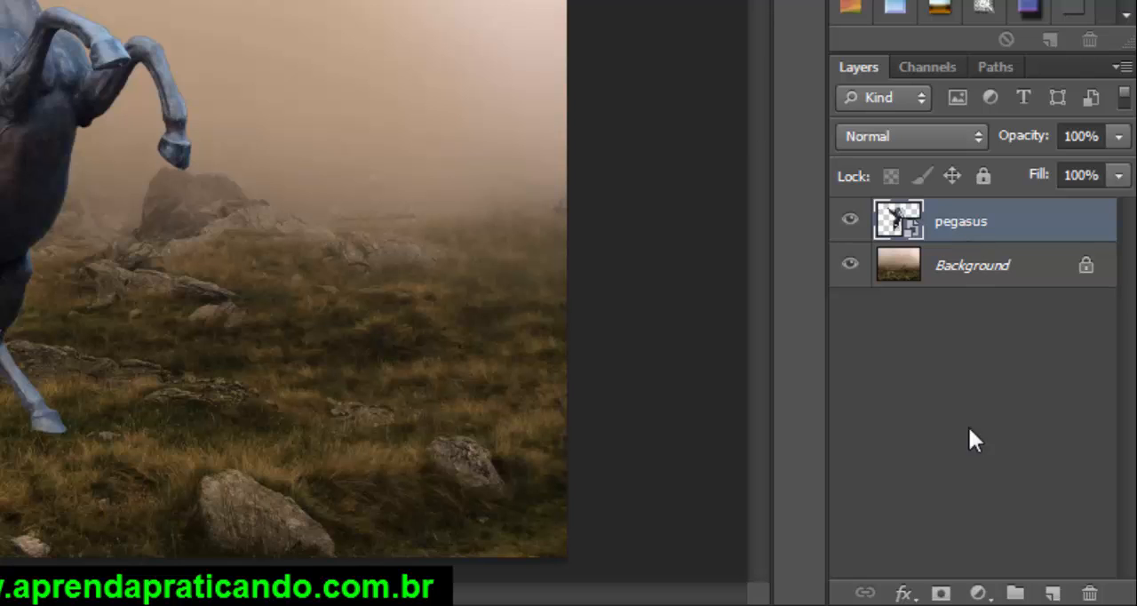
Step: Add a Levels adjustment layer above the pegasus layer and clip it to that layer
{"action": "left_click", "coordinate": [979, 593]}
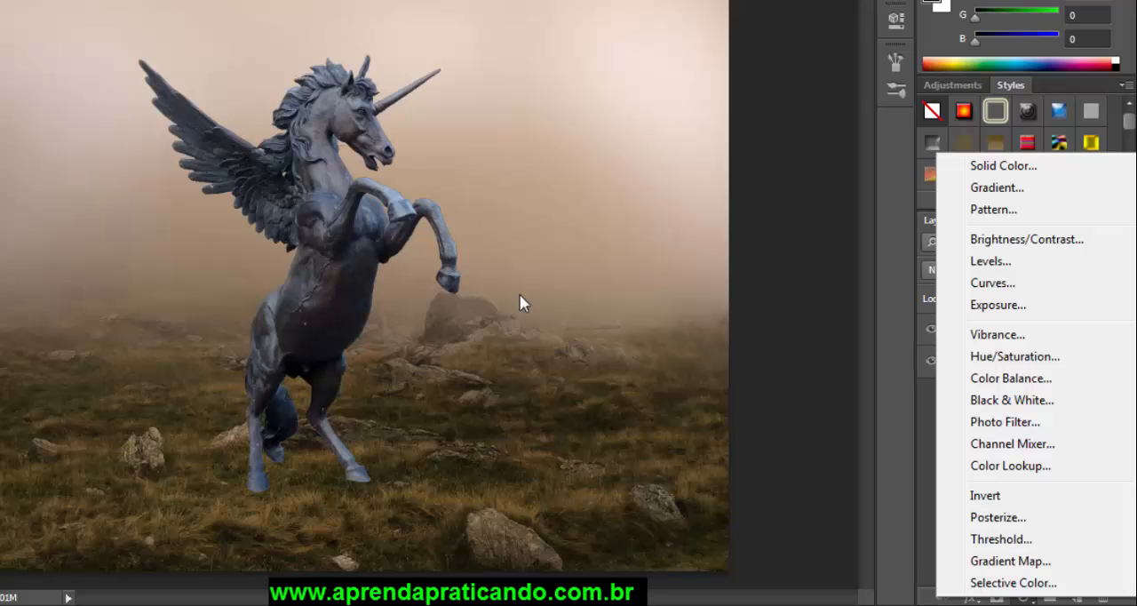
{"action": "left_click", "coordinate": [990, 261]}
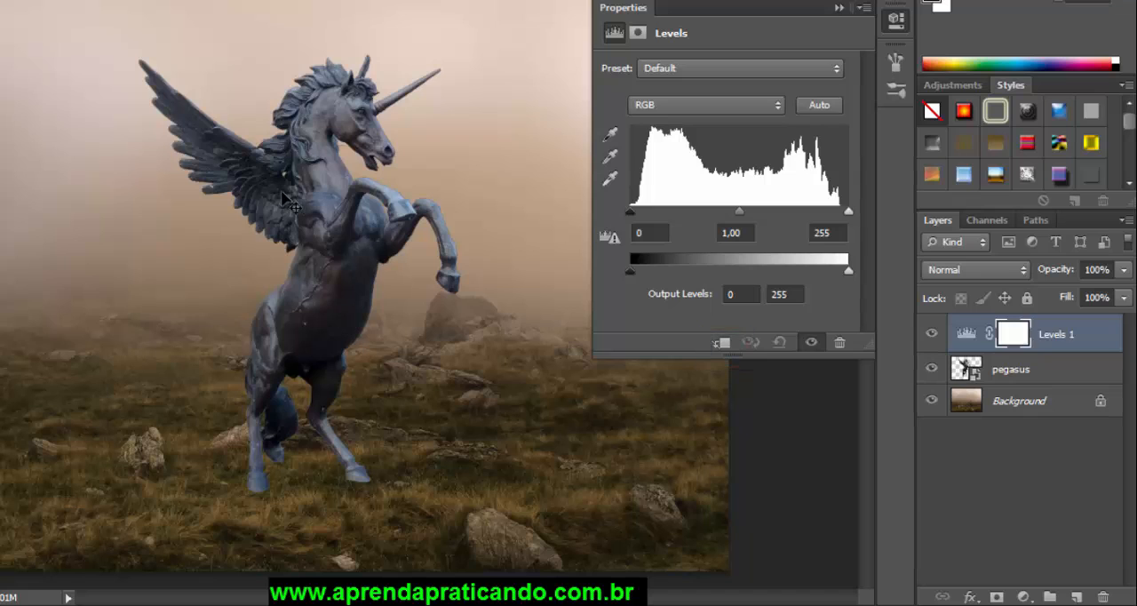
{"action": "left_click", "coordinate": [723, 343]}
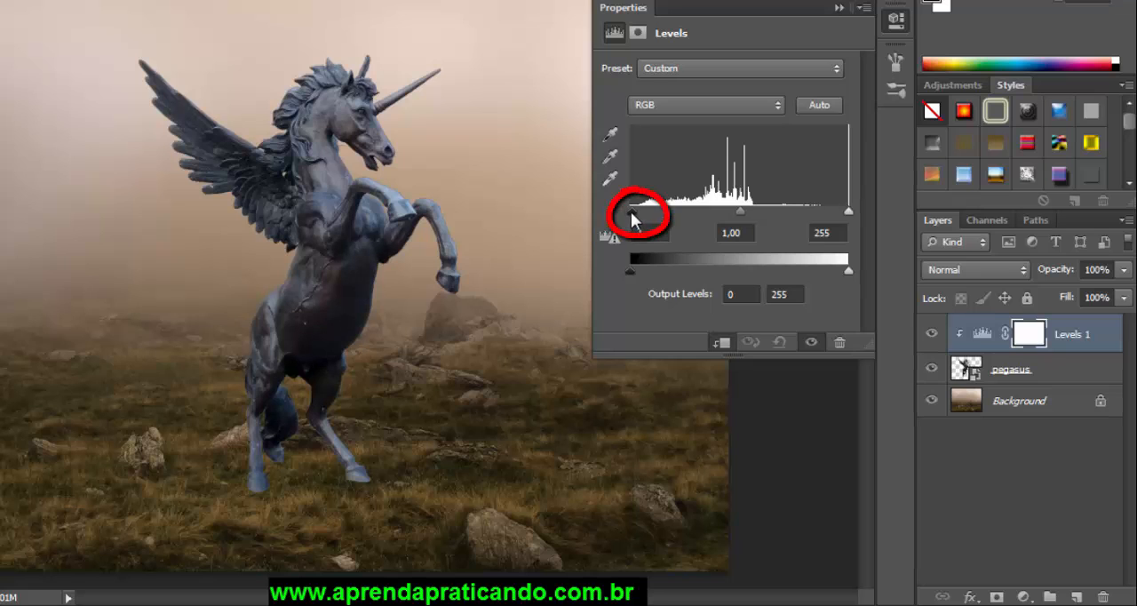
Step: Set the pegasus Levels input values to 26 for shadows, 0.97 for midtones and 238 for highlights
{"action": "mouse_move", "coordinate": [633, 219]}
{"action": "left_mouse_down"}
{"action": "mouse_move", "coordinate": [669, 212]}
{"action": "mouse_move", "coordinate": [657, 226]}
{"action": "left_mouse_up"}
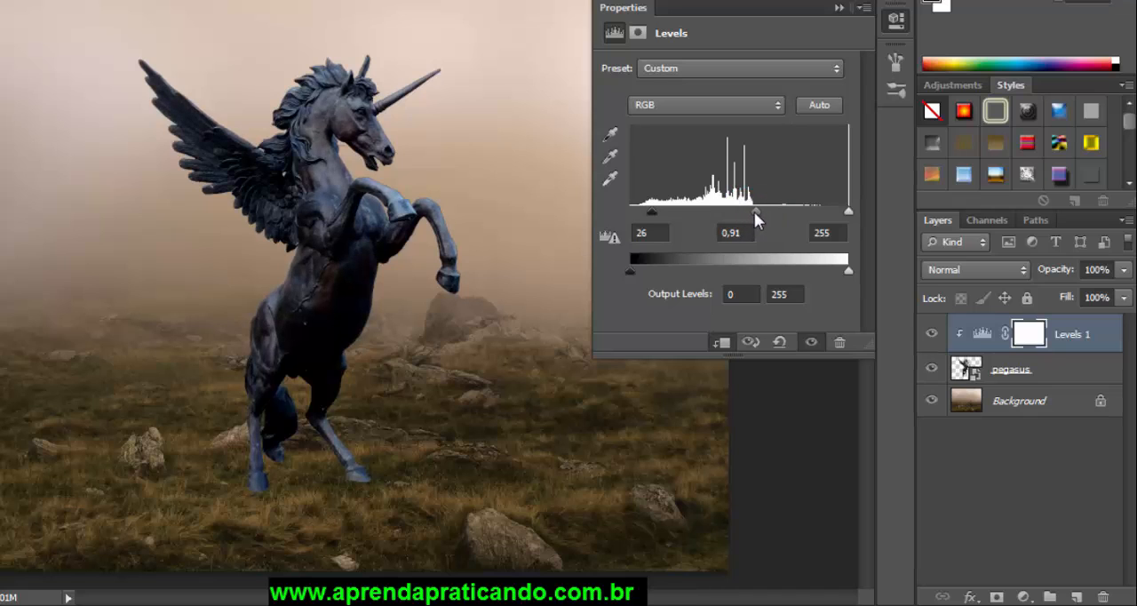
{"action": "left_click_drag", "start_coordinate": [754, 213], "coordinate": [747, 213]}
{"action": "left_click_drag", "start_coordinate": [849, 211], "coordinate": [831, 214]}
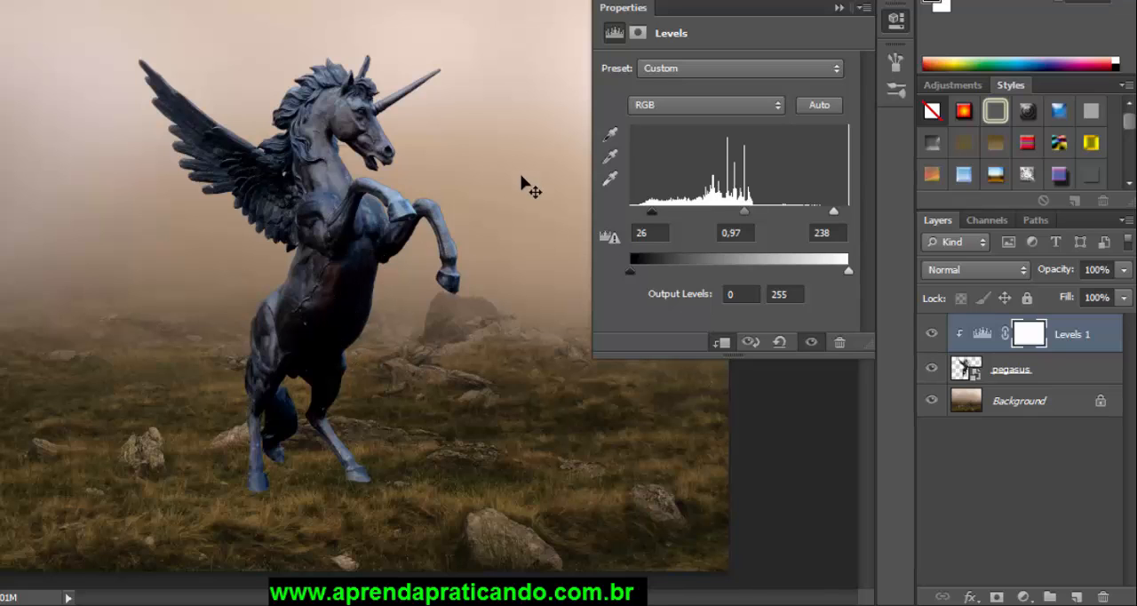
{"action": "left_click", "coordinate": [839, 9]}
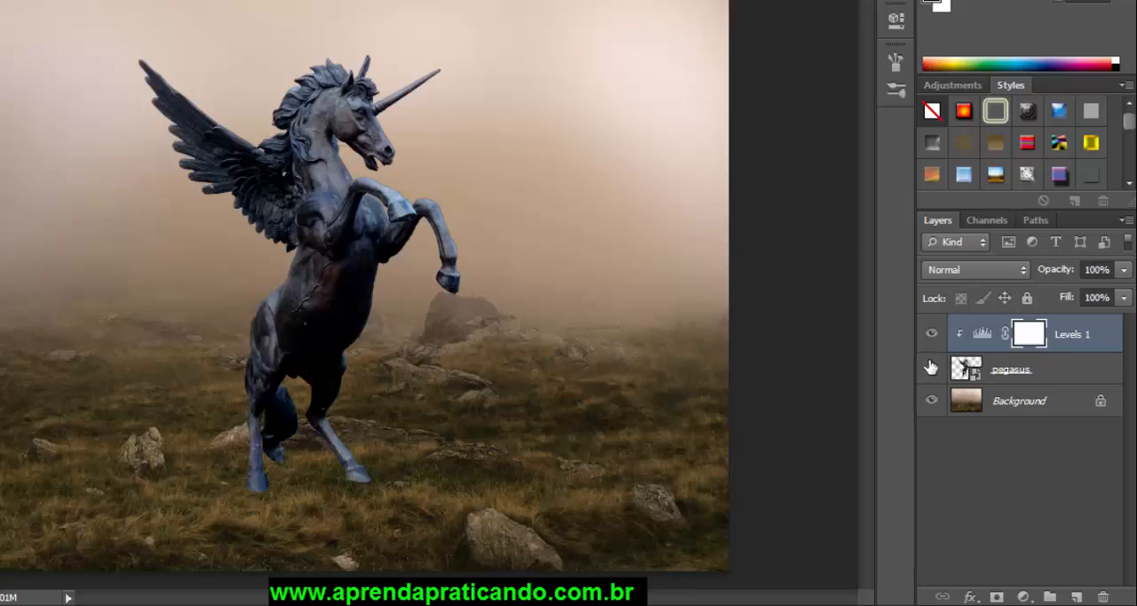
Step: Group the pegasus layer together with its clipped Levels adjustment layer
{"action": "left_click", "coordinate": [1028, 370]}
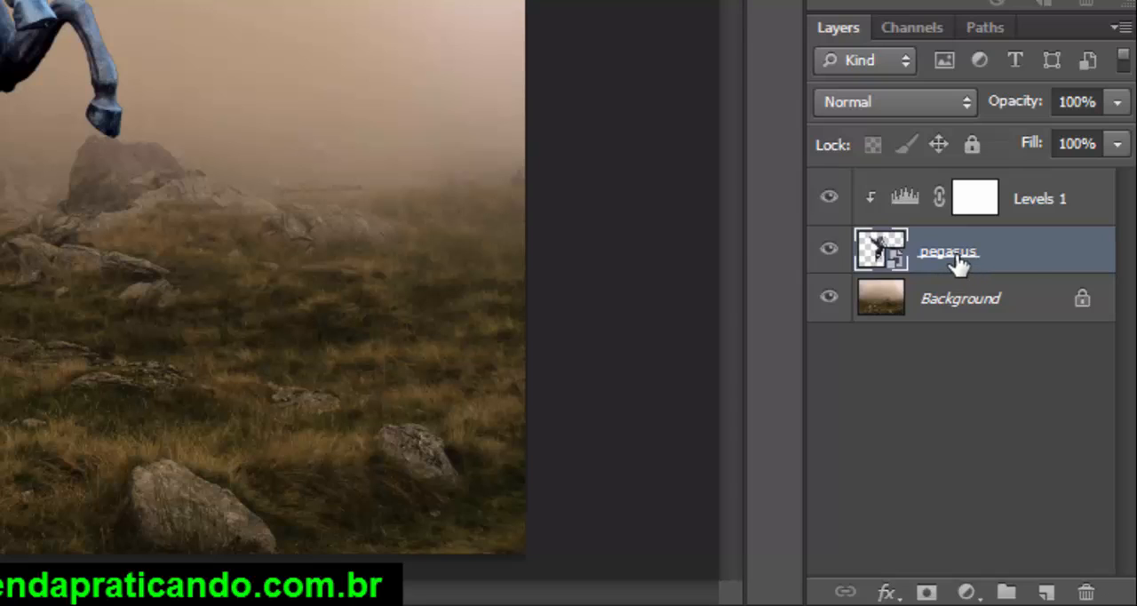
{"action": "left_click", "coordinate": [1045, 210], "text": "shift"}
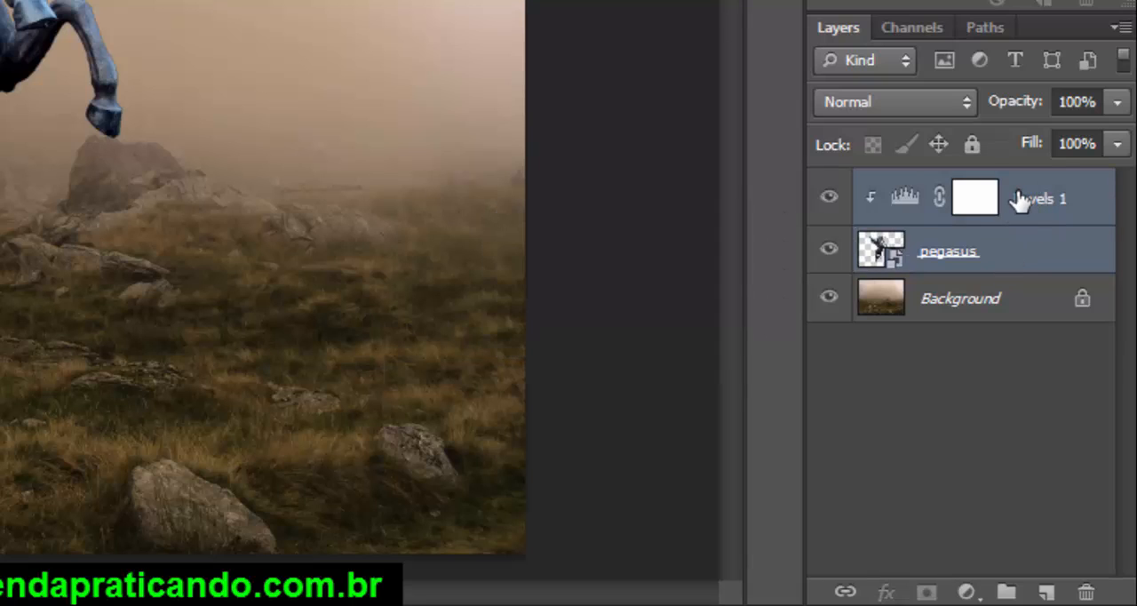
{"action": "left_click_drag", "start_coordinate": [986, 253], "coordinate": [1005, 591]}
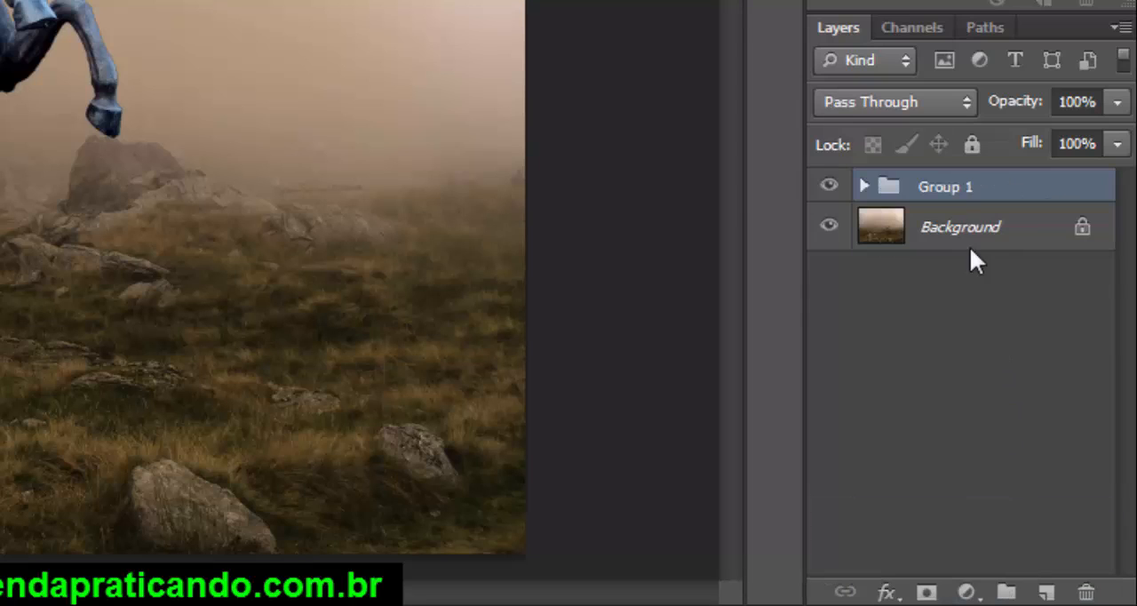
Step: Rename the new layer group as Pegasus
{"action": "double_click", "coordinate": [946, 191]}
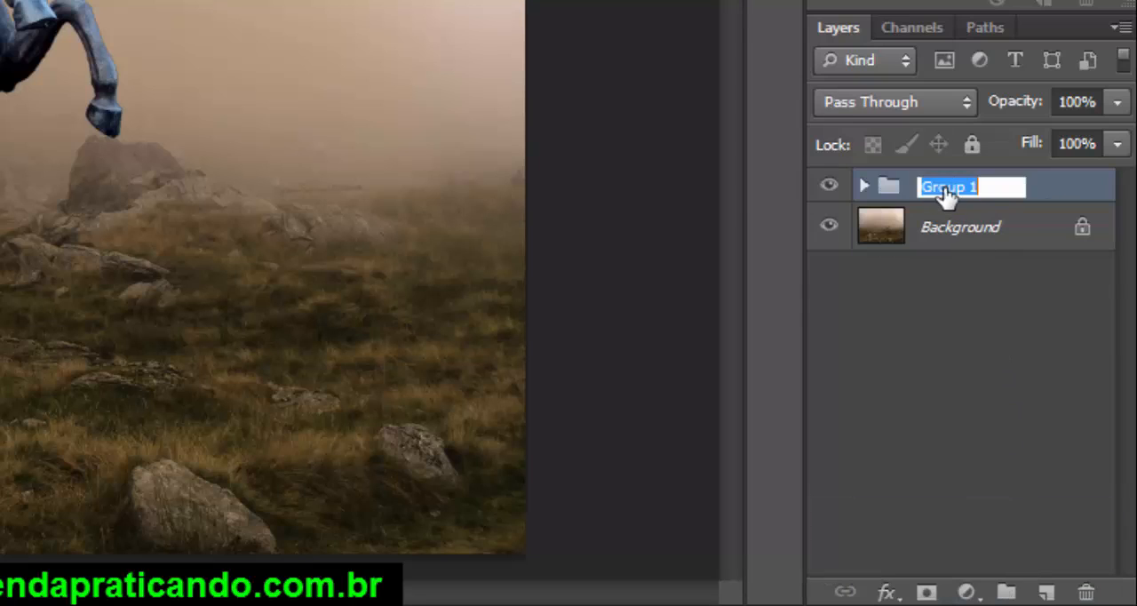
{"action": "left_click", "coordinate": [1002, 190]}
{"action": "left_click_drag", "start_coordinate": [1002, 190], "coordinate": [926, 191]}
{"action": "type", "text": "Pegasus"}
{"action": "key", "text": "Return"}
Step: Unlock the Background layer by removing its lock so it becomes a regular layer
{"action": "left_click", "coordinate": [815, 243]}
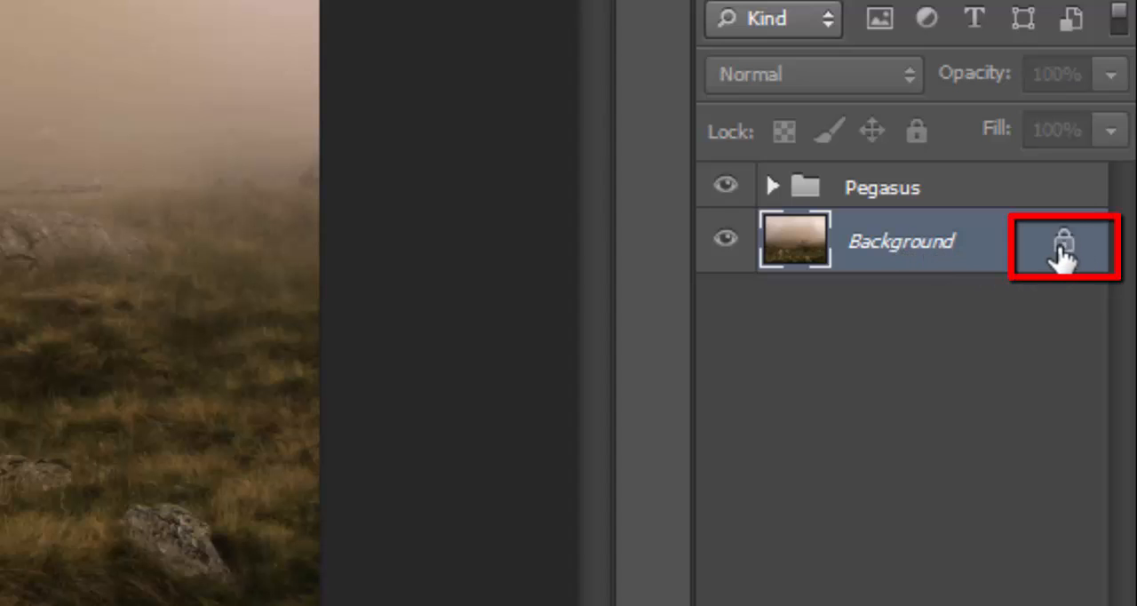
{"action": "mouse_move", "coordinate": [1062, 258]}
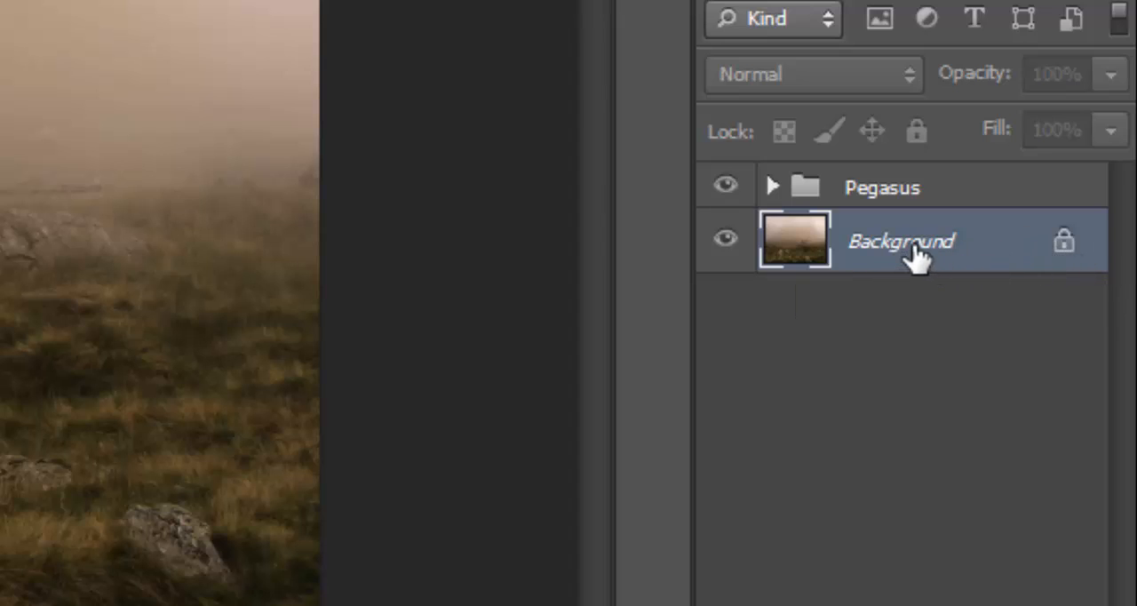
{"action": "mouse_move", "coordinate": [916, 255]}
{"action": "left_mouse_down"}
{"action": "mouse_move", "coordinate": [916, 170]}
{"action": "mouse_move", "coordinate": [909, 236]}
{"action": "mouse_move", "coordinate": [914, 183]}
{"action": "mouse_move", "coordinate": [902, 231]}
{"action": "mouse_move", "coordinate": [909, 183]}
{"action": "mouse_move", "coordinate": [894, 221]}
{"action": "mouse_move", "coordinate": [893, 206]}
{"action": "mouse_move", "coordinate": [901, 252]}
{"action": "left_mouse_up"}
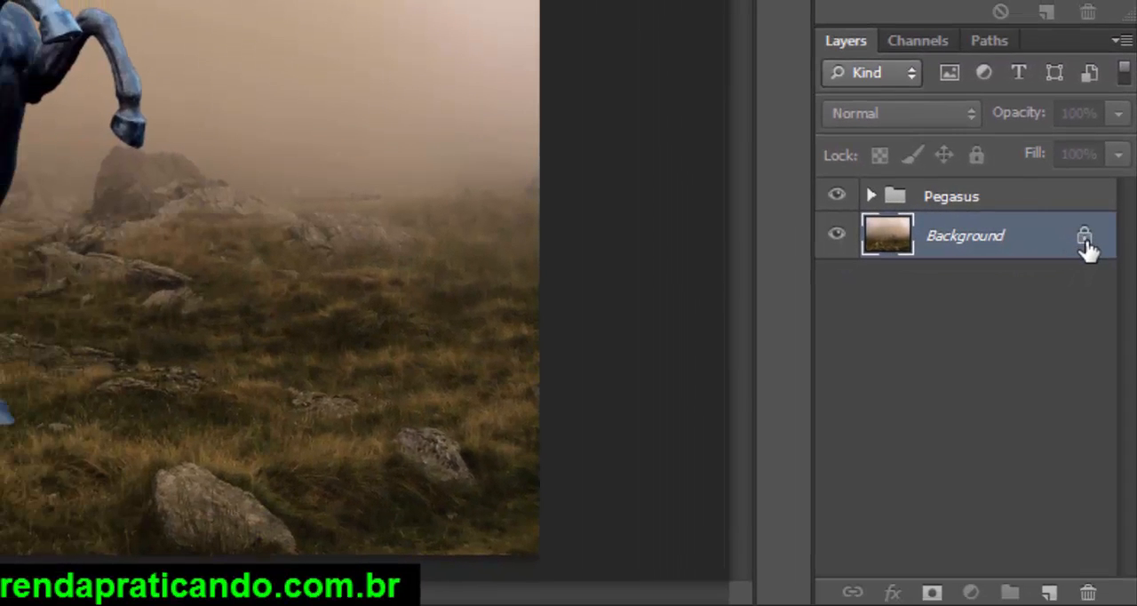
{"action": "left_click_drag", "start_coordinate": [1086, 242], "coordinate": [1089, 594]}
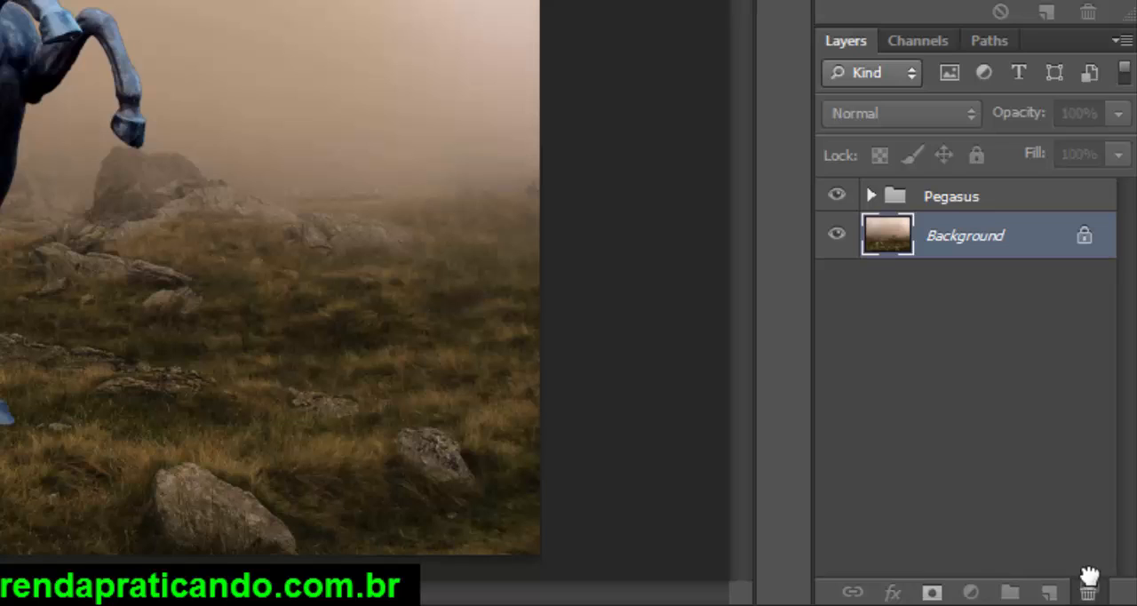
{"action": "left_click_drag", "start_coordinate": [1090, 593], "coordinate": [1089, 592]}
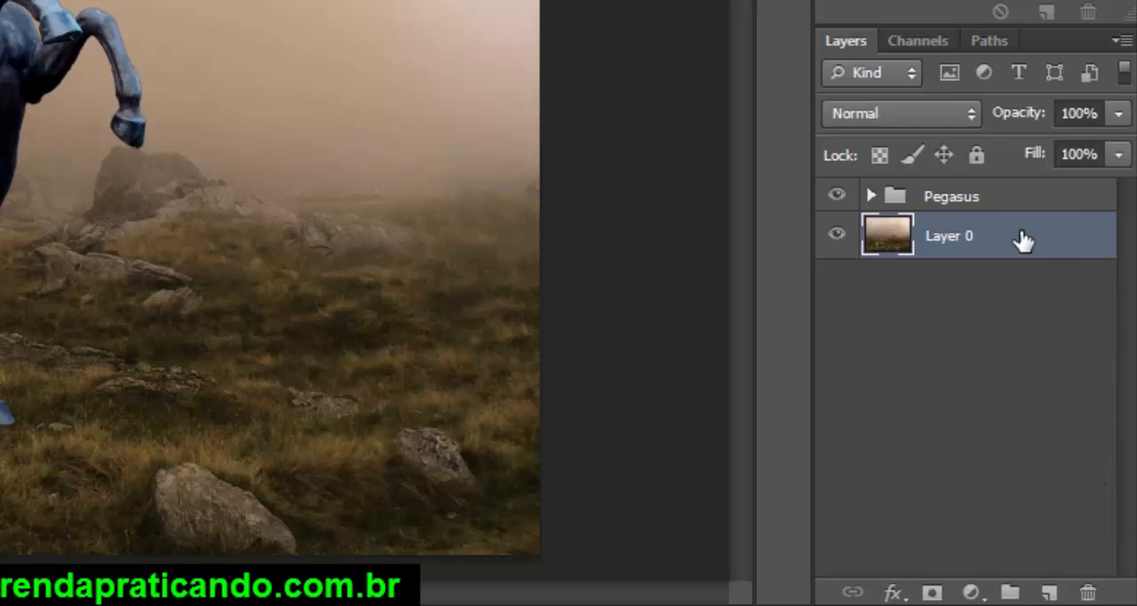
Step: Rename the unlocked landscape layer as background
{"action": "double_click", "coordinate": [959, 235]}
{"action": "type", "text": "background"}
{"action": "key", "text": "Return"}
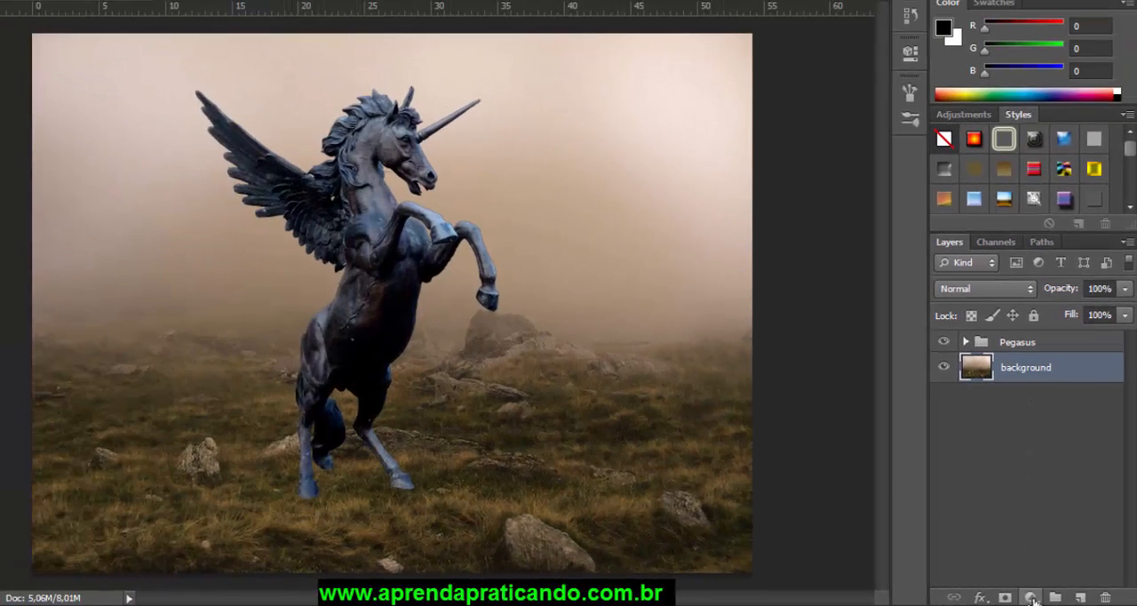
Step: Add a Levels adjustment clipped to the background layer with input levels of 3, 0.91 and 243
{"action": "left_click", "coordinate": [1030, 598]}
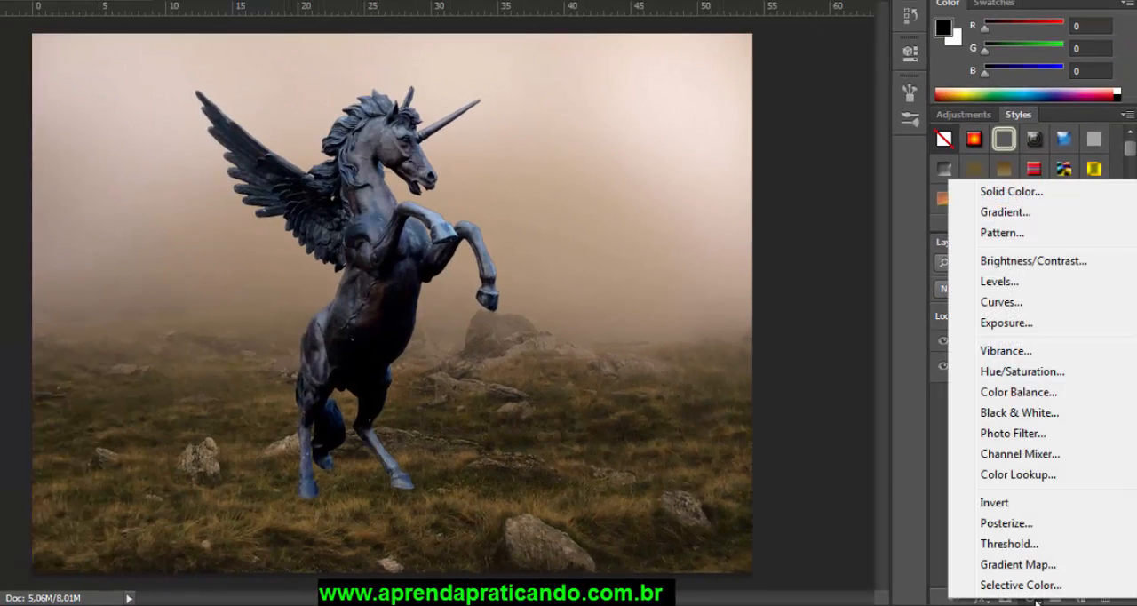
{"action": "left_click", "coordinate": [999, 282]}
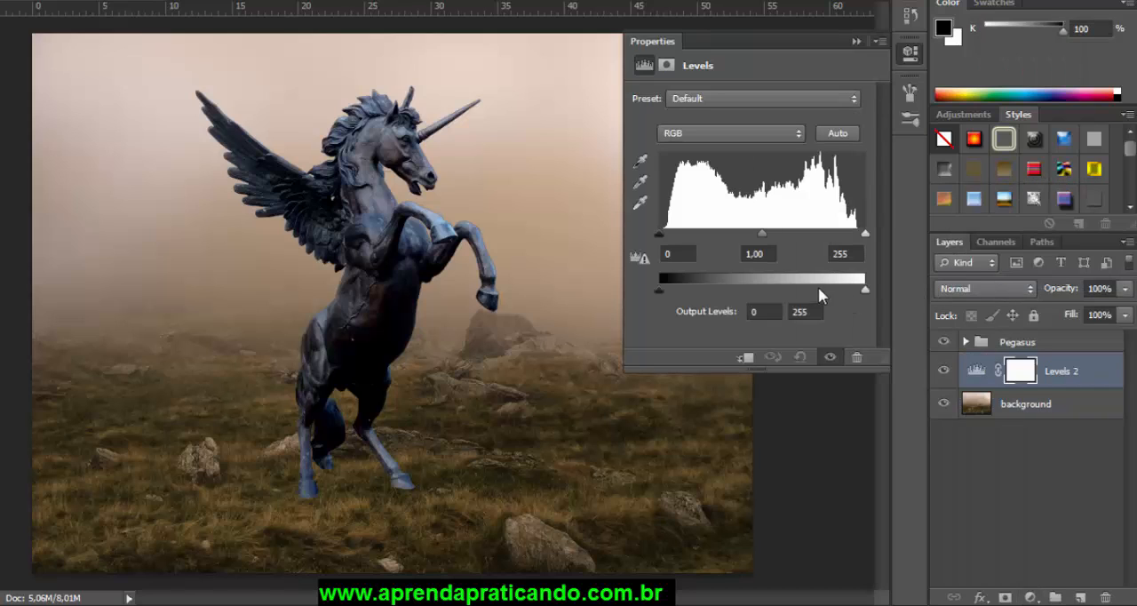
{"action": "left_click", "coordinate": [748, 358]}
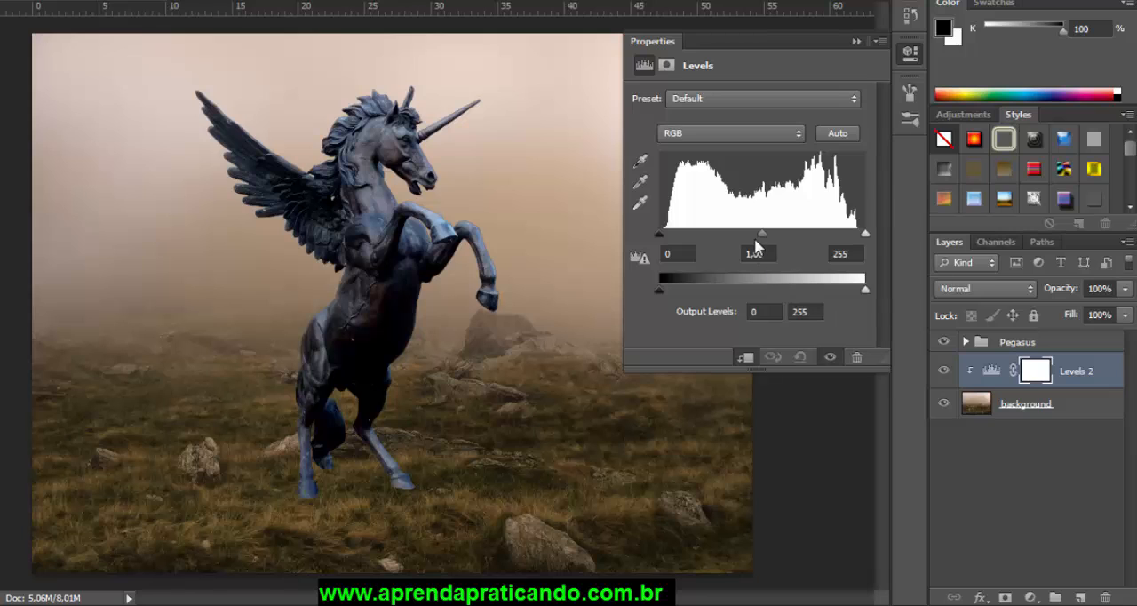
{"action": "left_click_drag", "start_coordinate": [761, 233], "coordinate": [767, 231]}
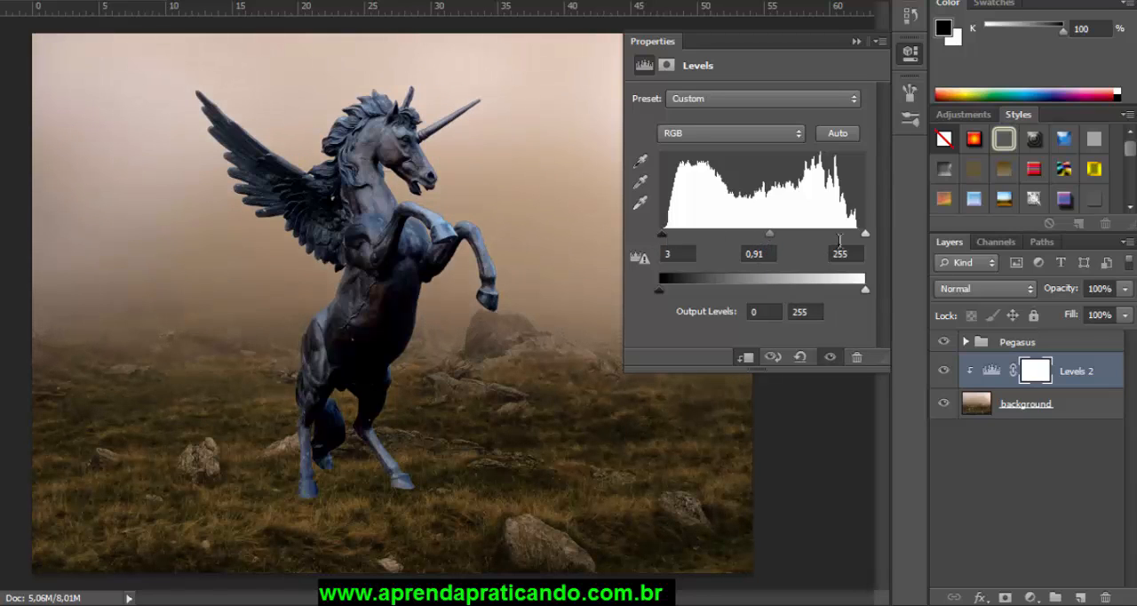
{"action": "left_click_drag", "start_coordinate": [862, 232], "coordinate": [858, 235]}
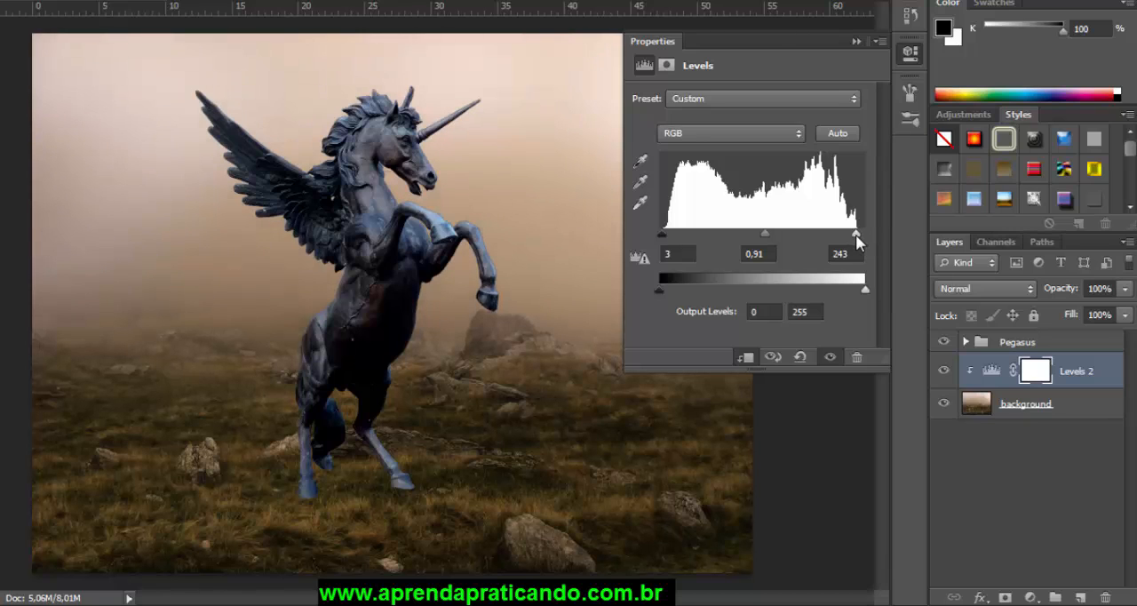
{"action": "left_click", "coordinate": [854, 42]}
Step: Group the background layer with its clipped Levels adjustment and name the group Background
{"action": "left_click", "coordinate": [1083, 379]}
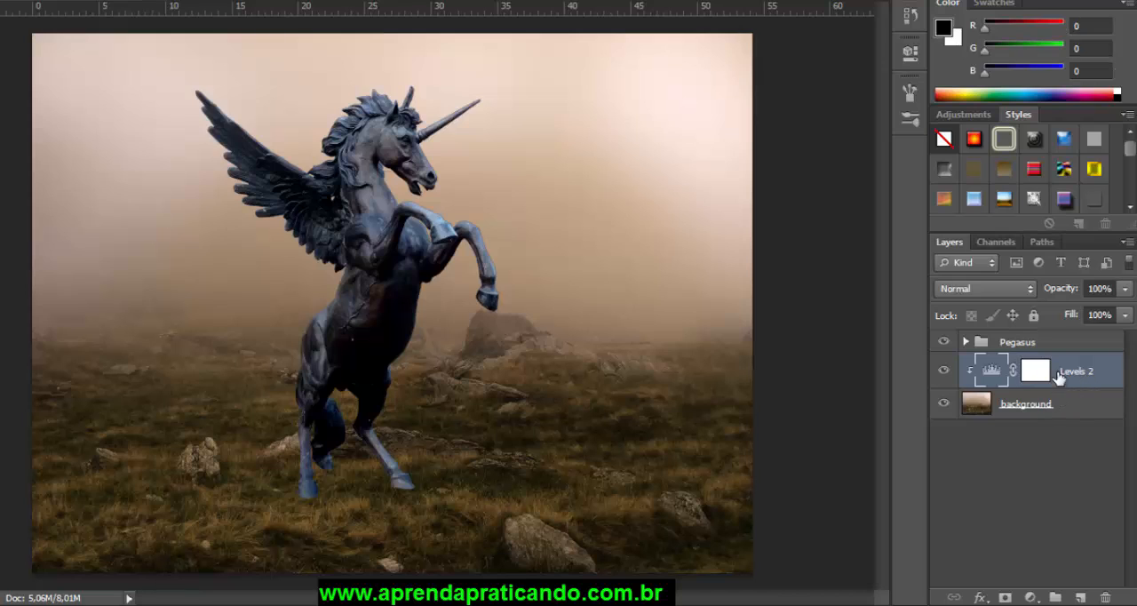
{"action": "left_click", "coordinate": [1057, 409], "text": "shift"}
{"action": "left_click_drag", "start_coordinate": [1057, 406], "coordinate": [1055, 597]}
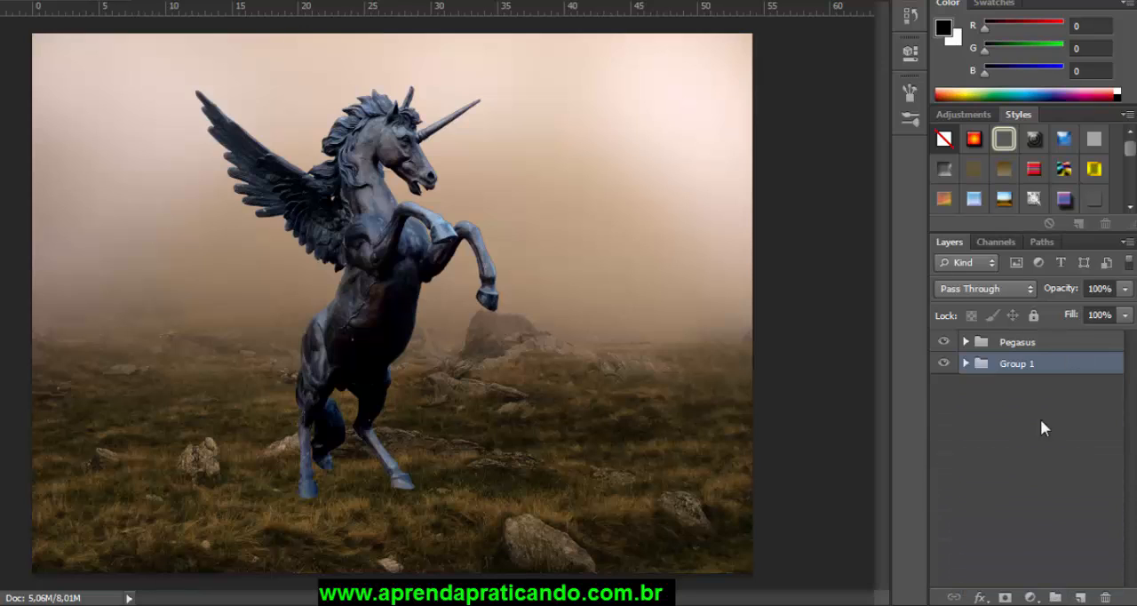
{"action": "double_click", "coordinate": [1014, 365]}
{"action": "type", "text": "Background"}
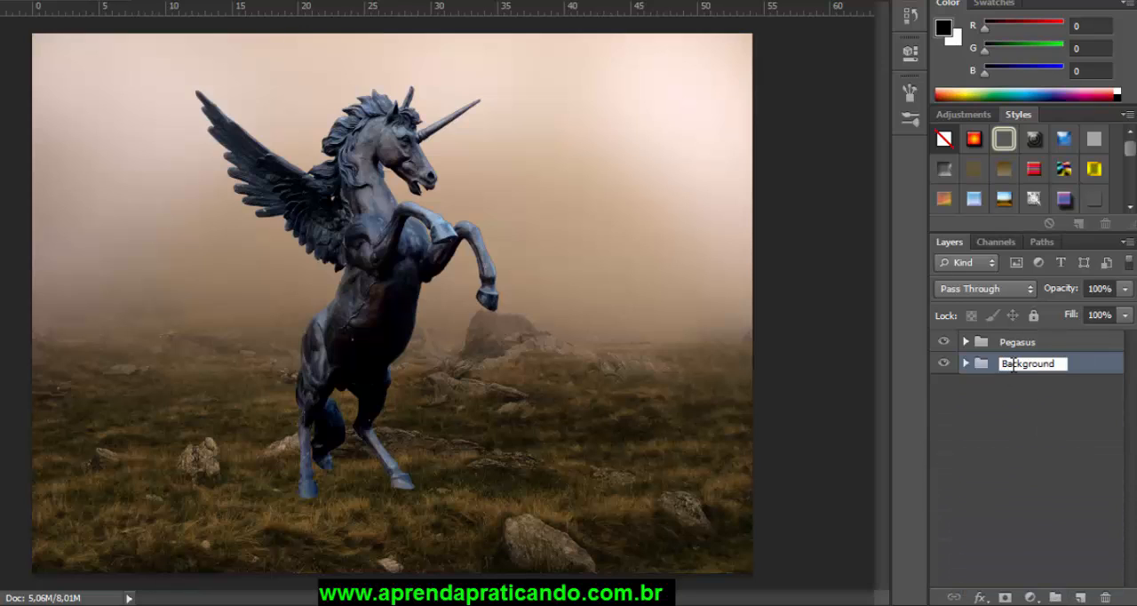
{"action": "key", "text": "Return"}
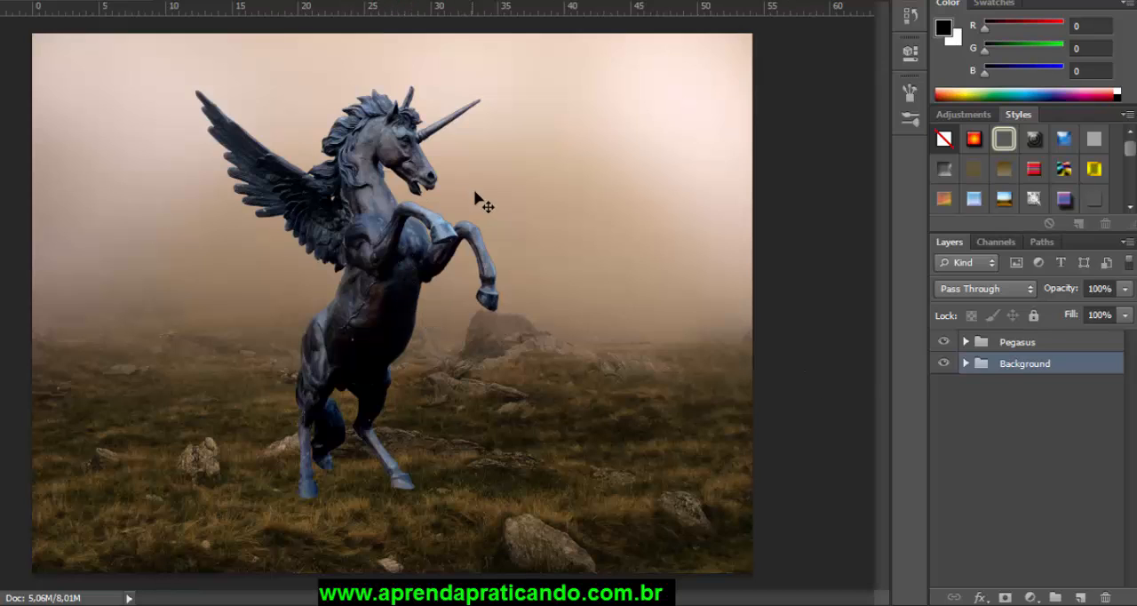
Step: Place the clouds1 image from the aula folder into the composition, directly above the Background group
{"action": "left_click", "coordinate": [1023, 346]}
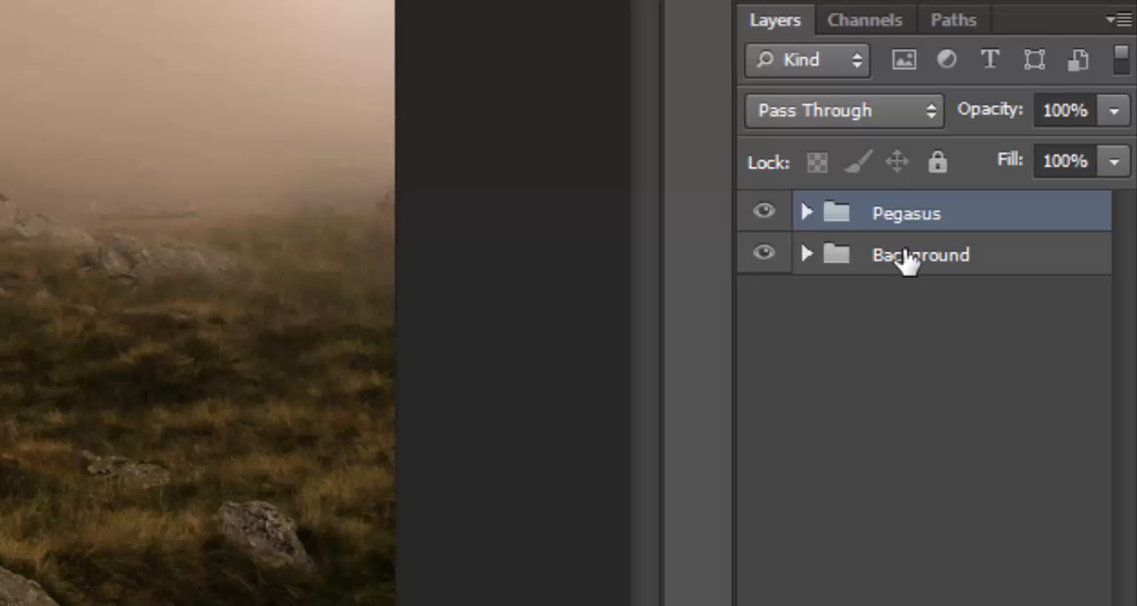
{"action": "left_click", "coordinate": [907, 258]}
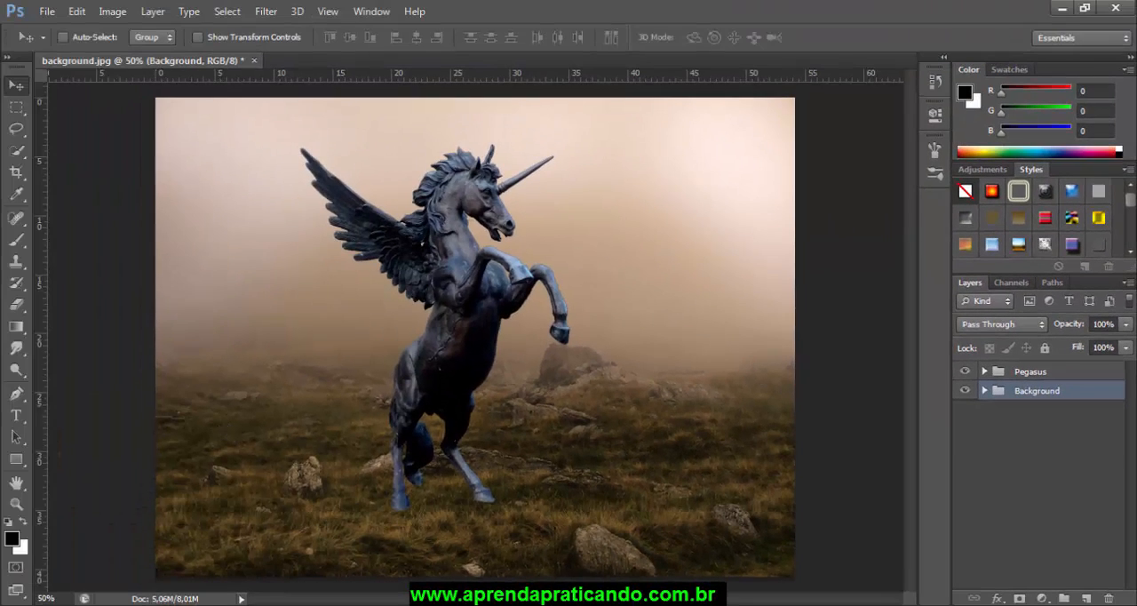
{"action": "key", "text": "alt+Tab"}
{"action": "left_click_drag", "start_coordinate": [528, 300], "coordinate": [595, 315]}
{"action": "left_click", "coordinate": [495, 438]}
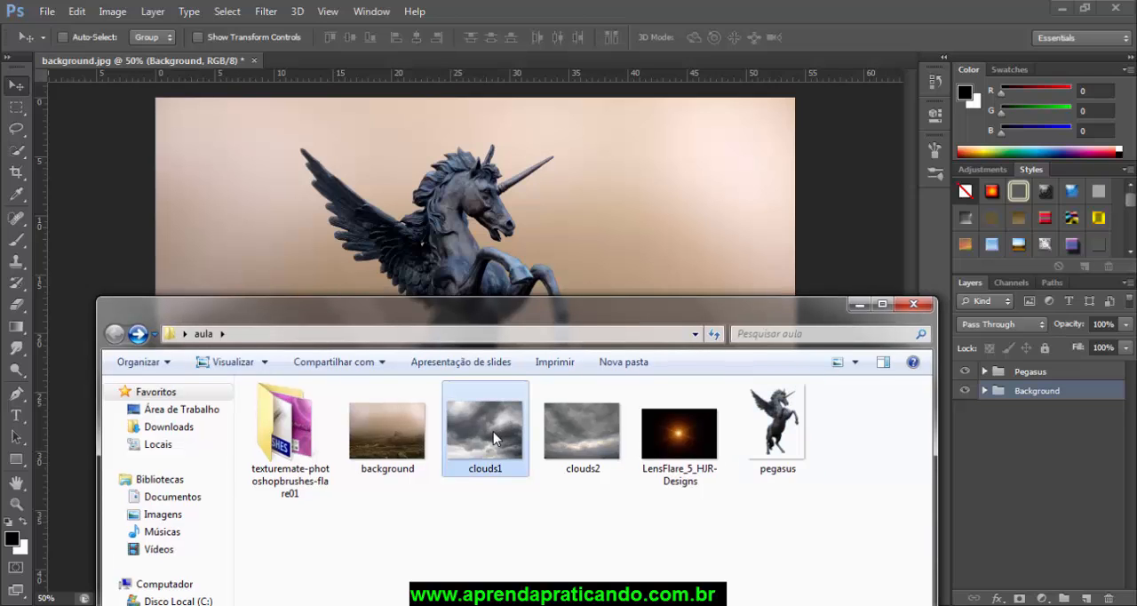
{"action": "left_click_drag", "start_coordinate": [514, 362], "coordinate": [542, 285]}
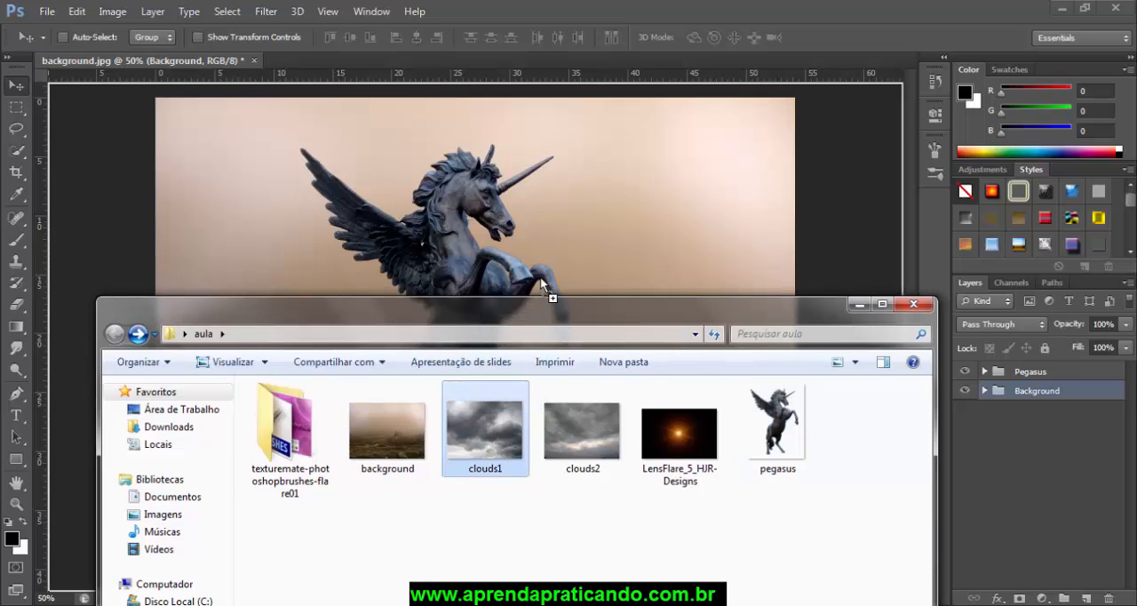
{"action": "left_click_drag", "start_coordinate": [553, 233], "coordinate": [552, 233]}
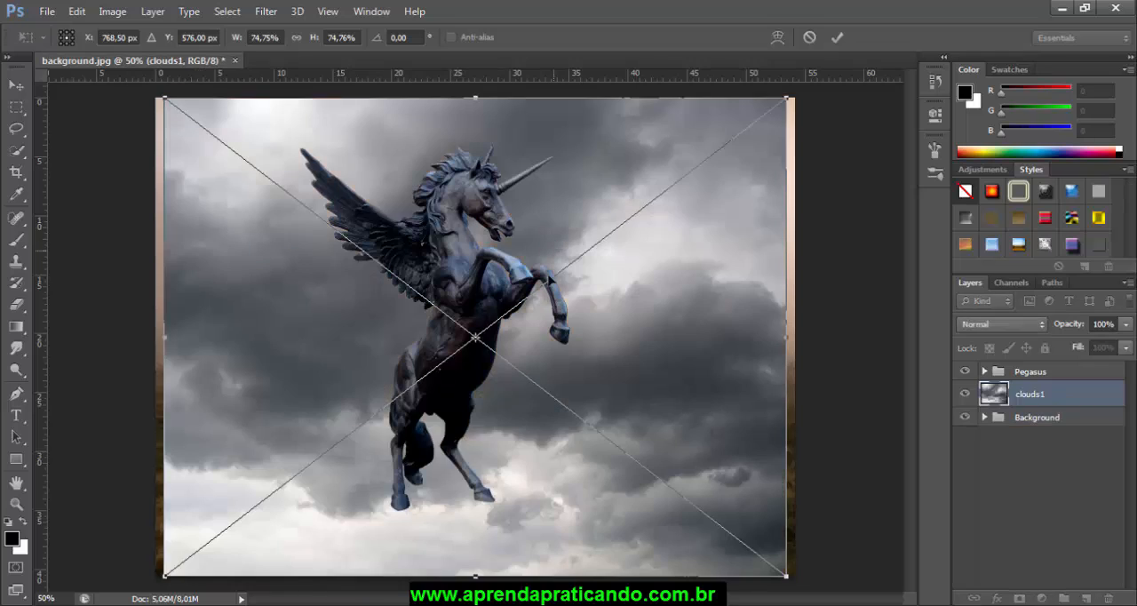
Step: Stretch the clouds1 image to 78.40% width to span the canvas, and raise it to Y -104 px over the sky
{"action": "left_click_drag", "start_coordinate": [165, 336], "coordinate": [156, 337]}
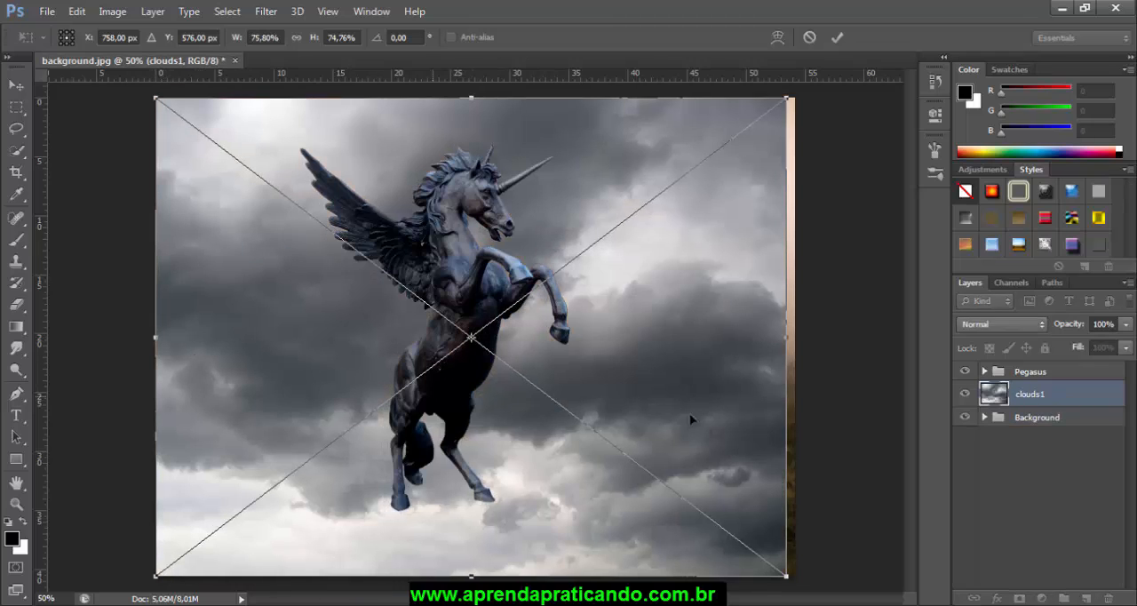
{"action": "left_click_drag", "start_coordinate": [787, 339], "coordinate": [808, 338]}
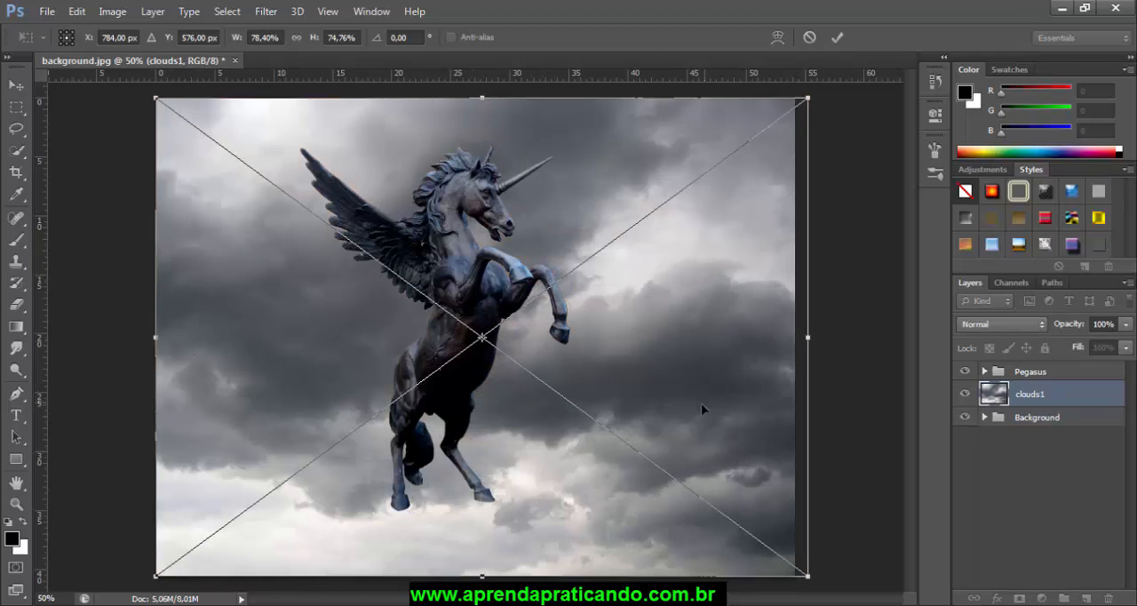
{"action": "left_click_drag", "start_coordinate": [548, 509], "coordinate": [548, 244]}
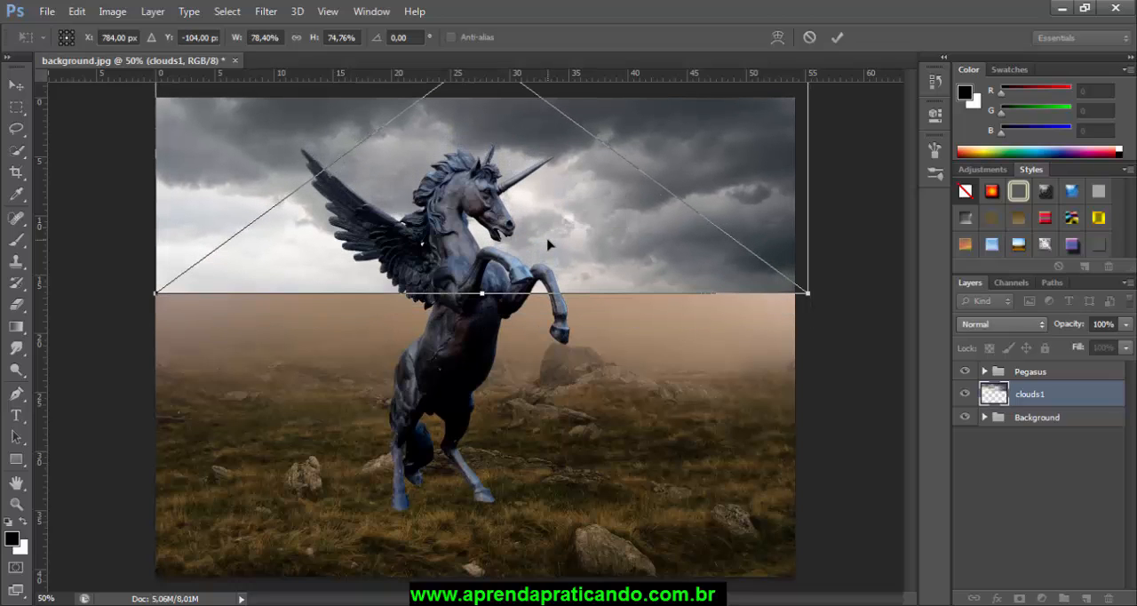
{"action": "key", "text": "Return"}
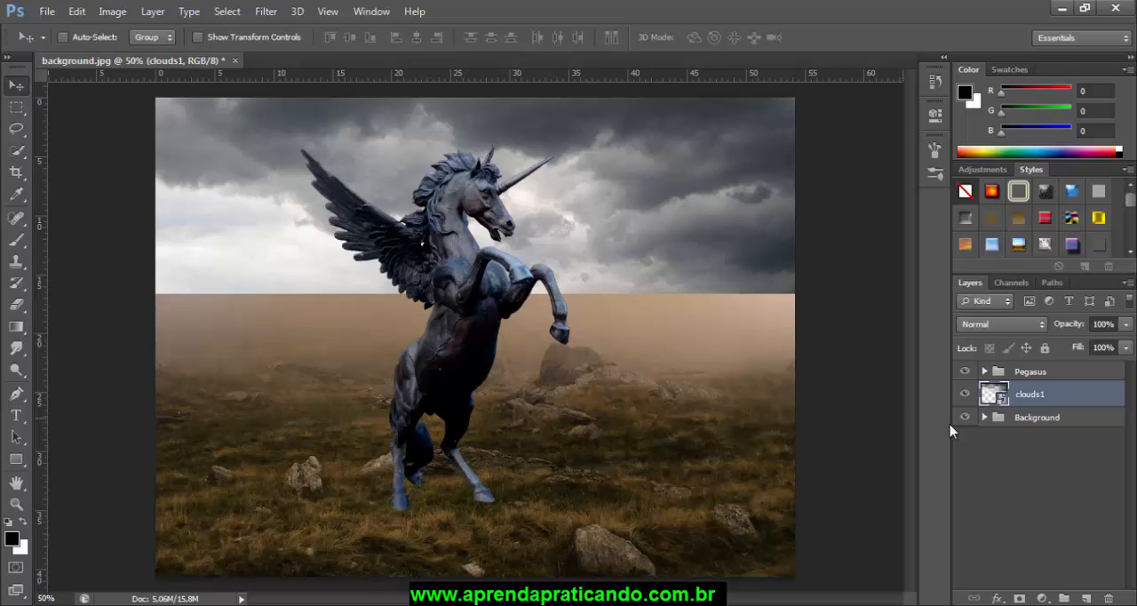
Step: Add a layer mask to clouds1 and set the default colours with black as foreground and white as background
{"action": "left_click", "coordinate": [1021, 601]}
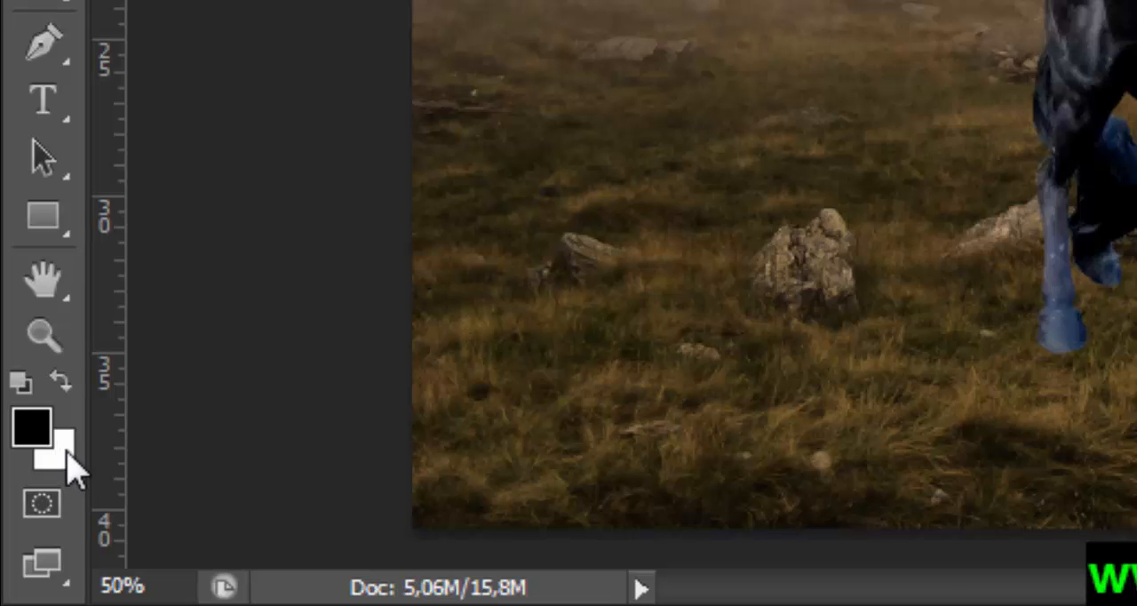
{"action": "key", "text": "d"}
{"action": "key", "text": "x"}
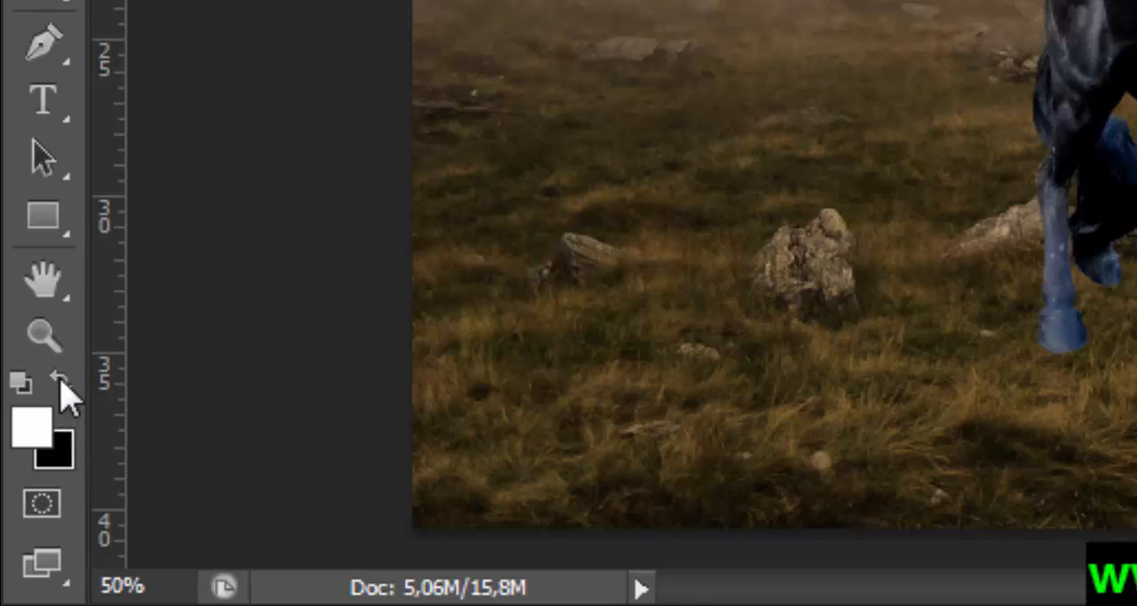
{"action": "key", "text": "x"}
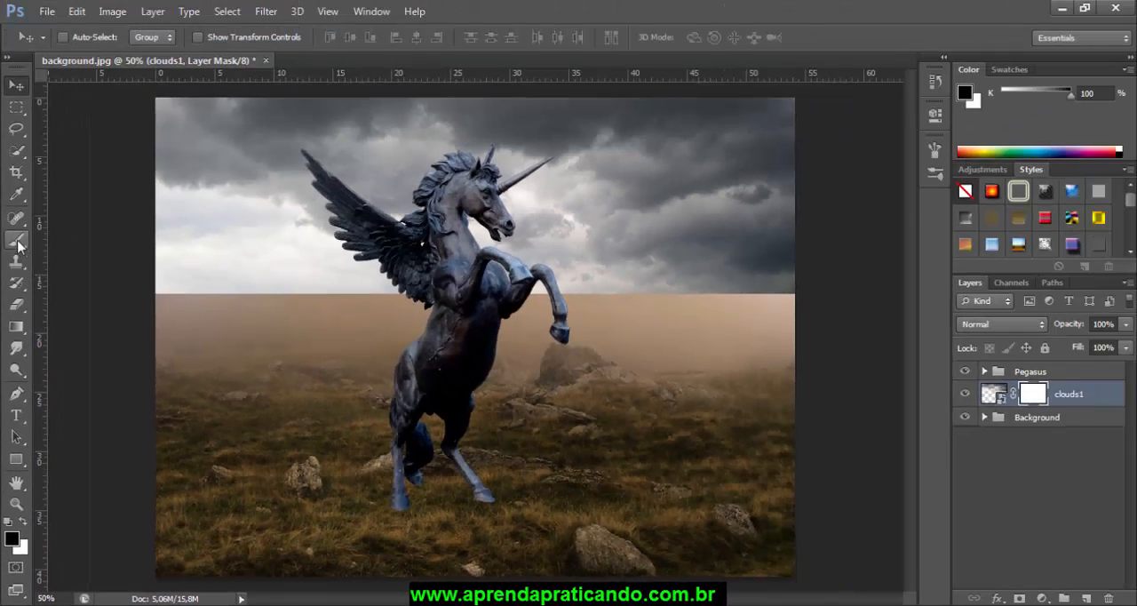
Step: Choose the Brush tool with a soft round tip at 0% hardness
{"action": "left_click", "coordinate": [16, 241]}
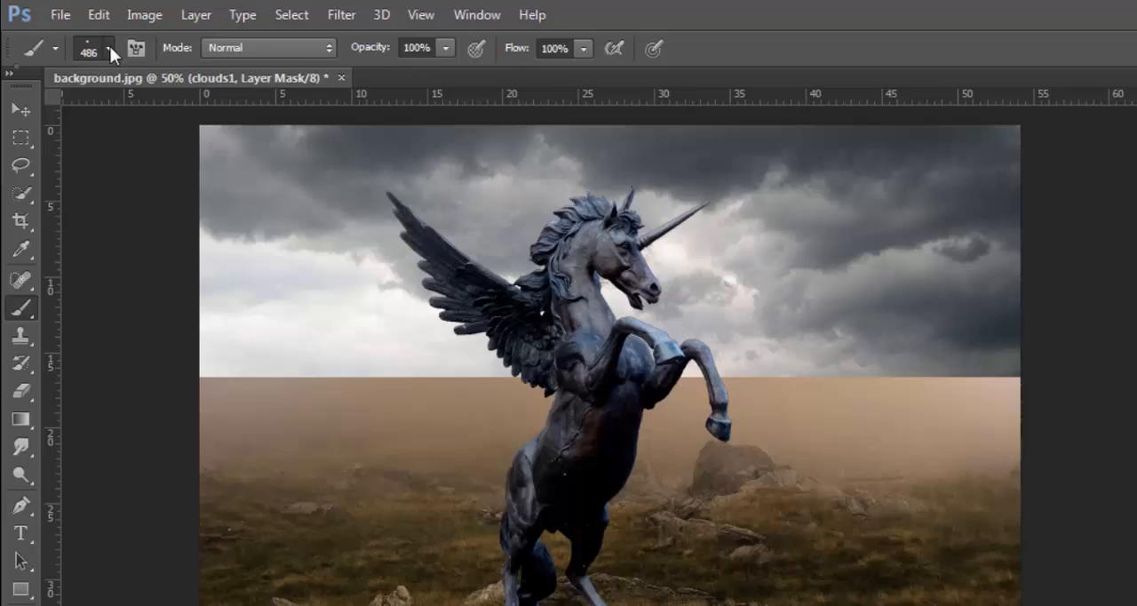
{"action": "left_click", "coordinate": [84, 37]}
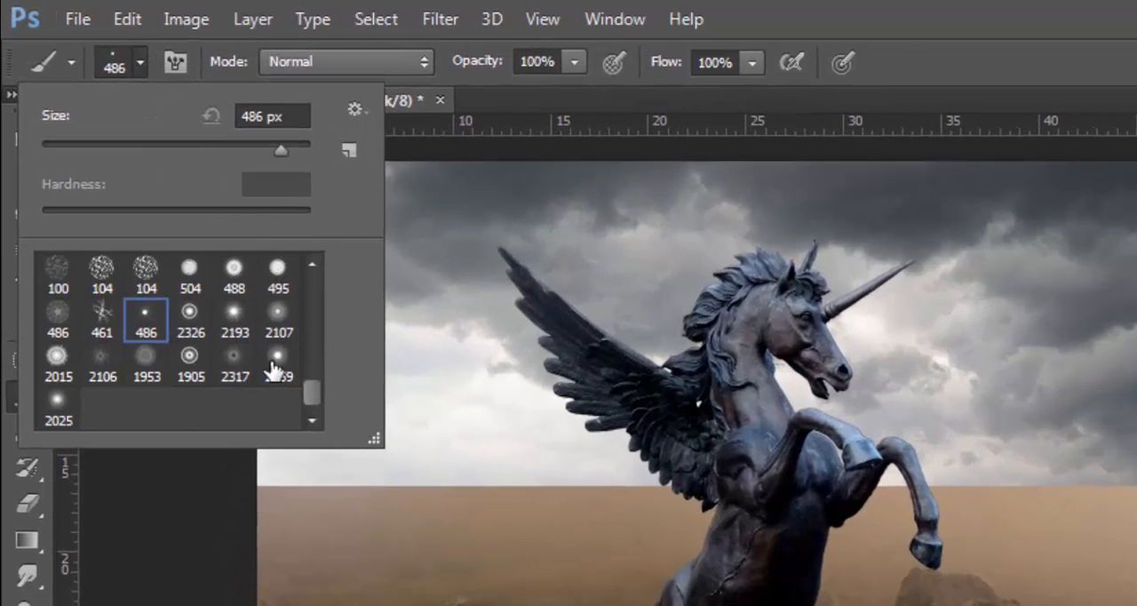
{"action": "left_click_drag", "start_coordinate": [312, 391], "coordinate": [317, 250]}
{"action": "left_click", "coordinate": [60, 290]}
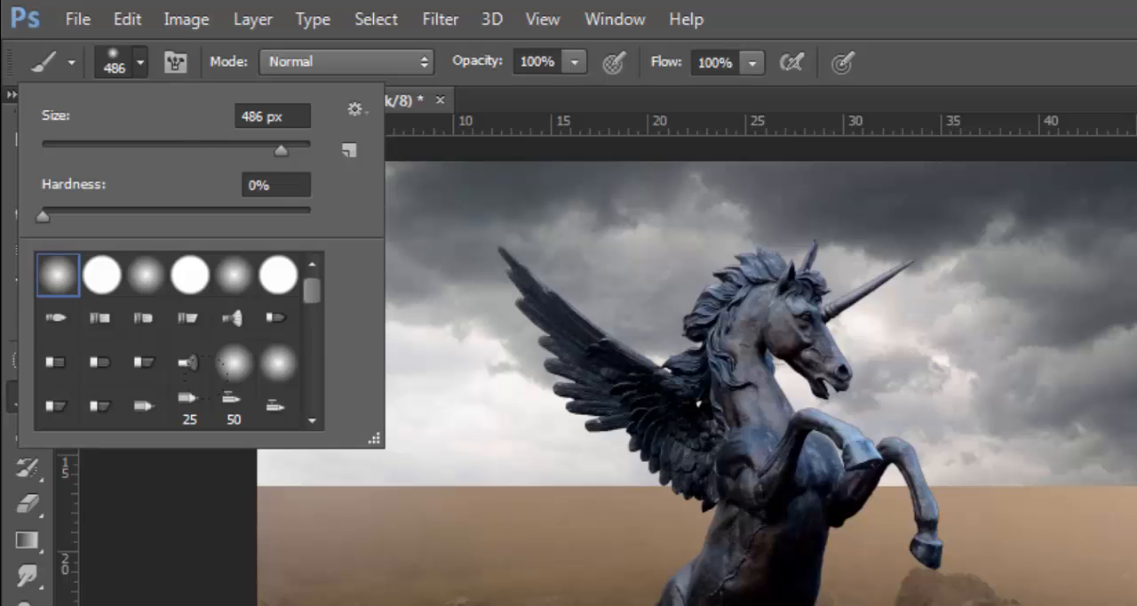
{"action": "key", "text": "Return"}
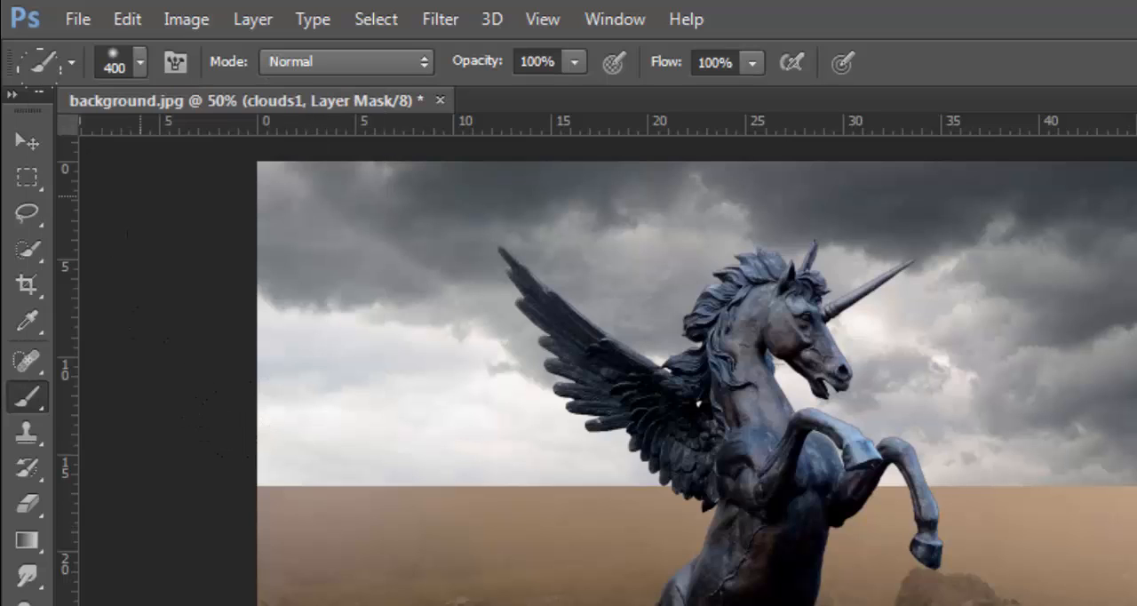
Step: Set the soft brush's size to 422 px
{"action": "left_click", "coordinate": [139, 65]}
{"action": "mouse_move", "coordinate": [264, 153]}
{"action": "left_mouse_down"}
{"action": "mouse_move", "coordinate": [234, 154]}
{"action": "mouse_move", "coordinate": [247, 153]}
{"action": "left_mouse_up"}
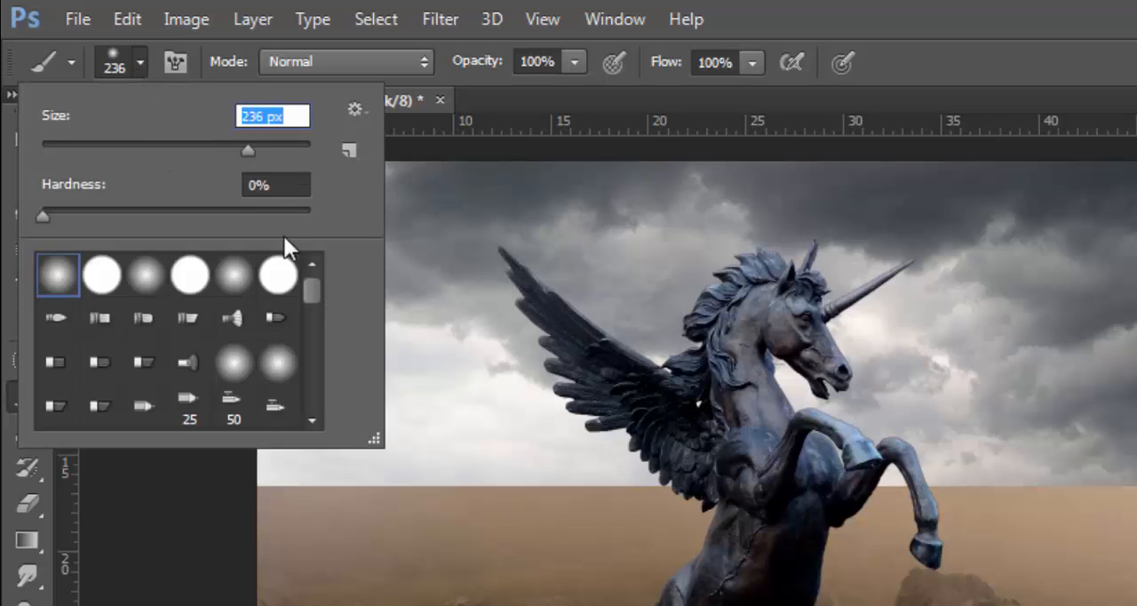
{"action": "left_click", "coordinate": [289, 185]}
{"action": "left_click", "coordinate": [248, 151]}
{"action": "left_click_drag", "start_coordinate": [257, 148], "coordinate": [276, 152]}
{"action": "key", "text": "Return"}
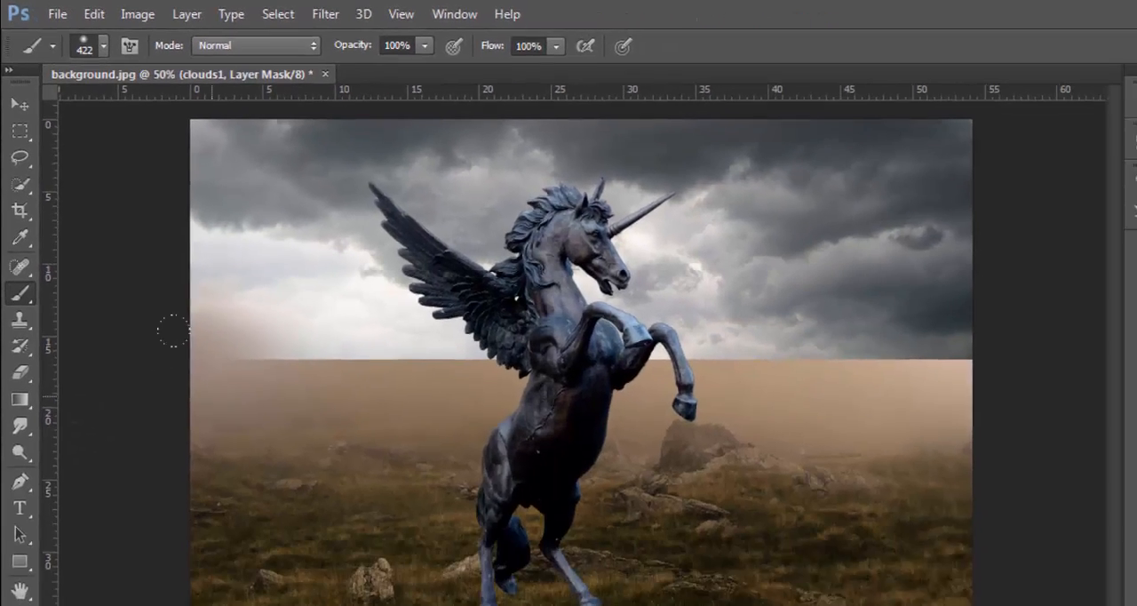
Step: Paint black on the clouds1 mask along the clouds' lower edge to blend them into the fog
{"action": "mouse_move", "coordinate": [174, 331]}
{"action": "left_mouse_down"}
{"action": "mouse_move", "coordinate": [400, 341]}
{"action": "mouse_move", "coordinate": [217, 341]}
{"action": "left_mouse_up"}
{"action": "left_click_drag", "start_coordinate": [176, 279], "coordinate": [168, 272]}
{"action": "left_click", "coordinate": [22, 87]}
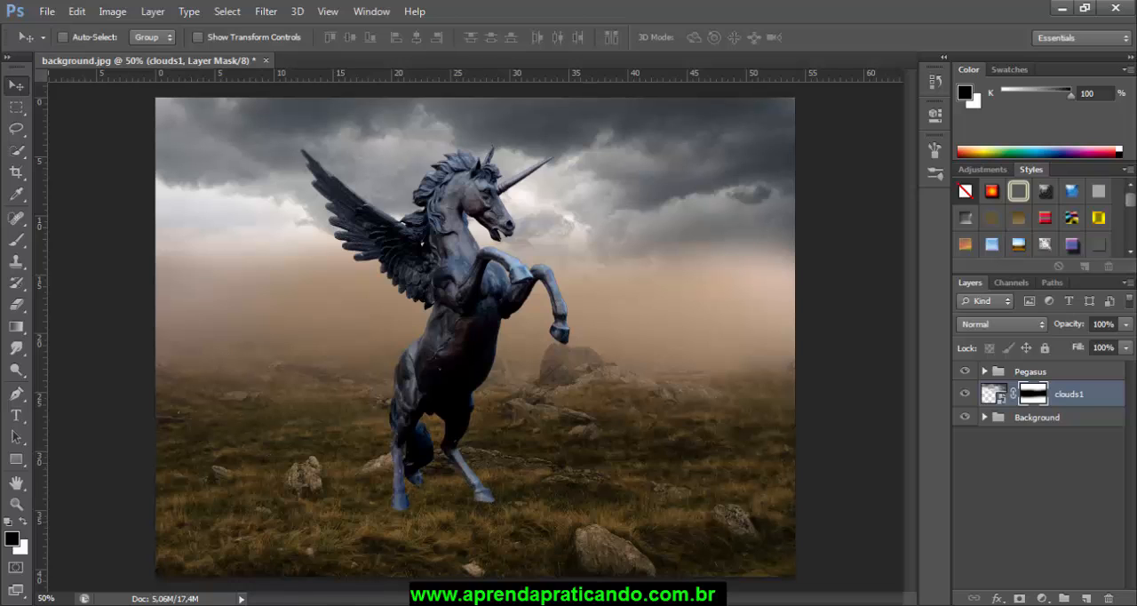
Step: Place the clouds2 image from the aula folder into the composition above the clouds1 layer
{"action": "left_click", "coordinate": [220, 604]}
{"action": "left_click_drag", "start_coordinate": [552, 314], "coordinate": [504, 300]}
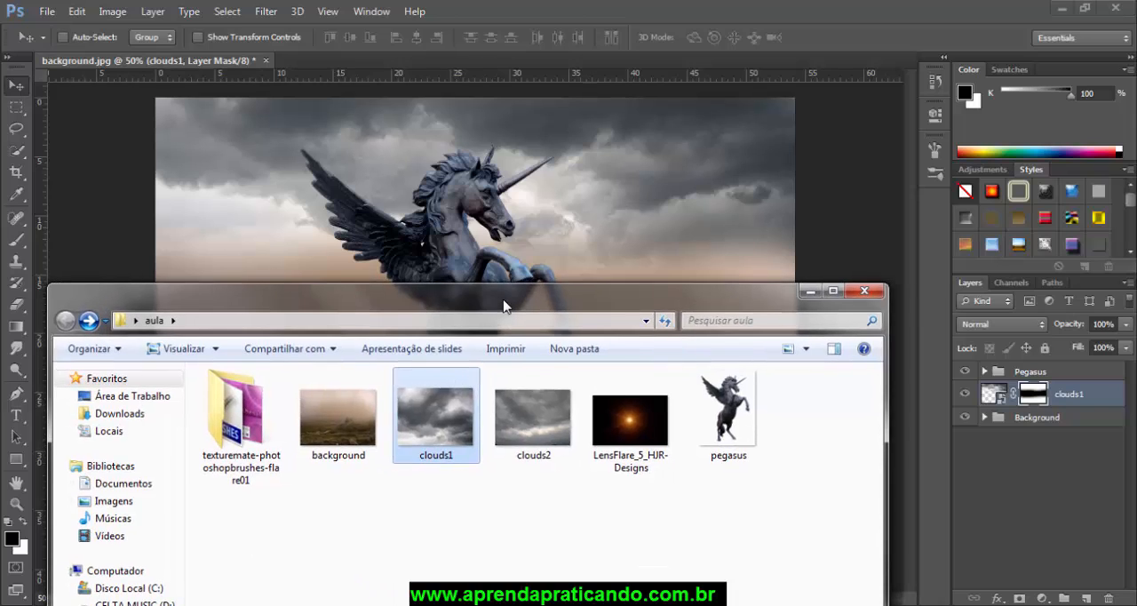
{"action": "left_click", "coordinate": [545, 444]}
{"action": "left_click_drag", "start_coordinate": [539, 438], "coordinate": [597, 264]}
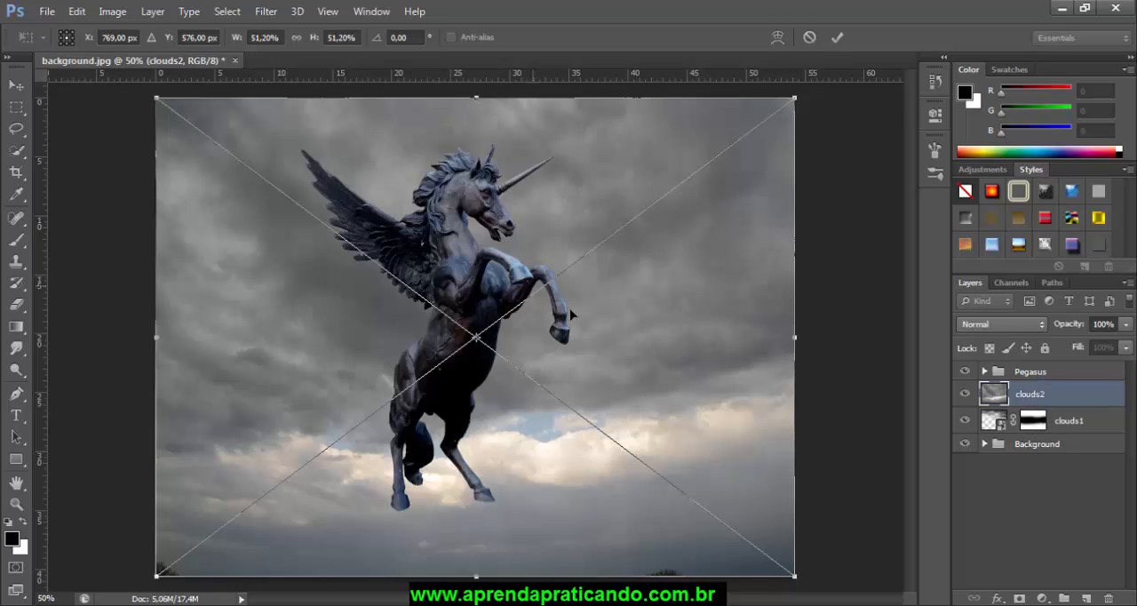
Step: Raise the clouds2 image to meet the grass horizon and widen it to 53.17% to cover the canvas width
{"action": "left_click_drag", "start_coordinate": [621, 393], "coordinate": [613, 249]}
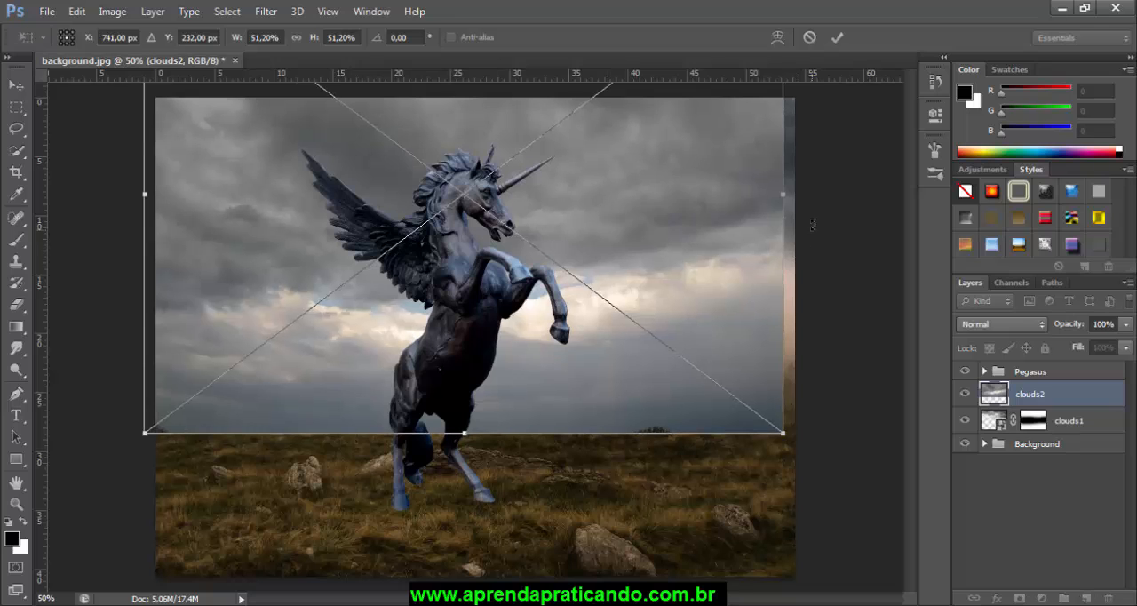
{"action": "left_click_drag", "start_coordinate": [777, 197], "coordinate": [808, 197]}
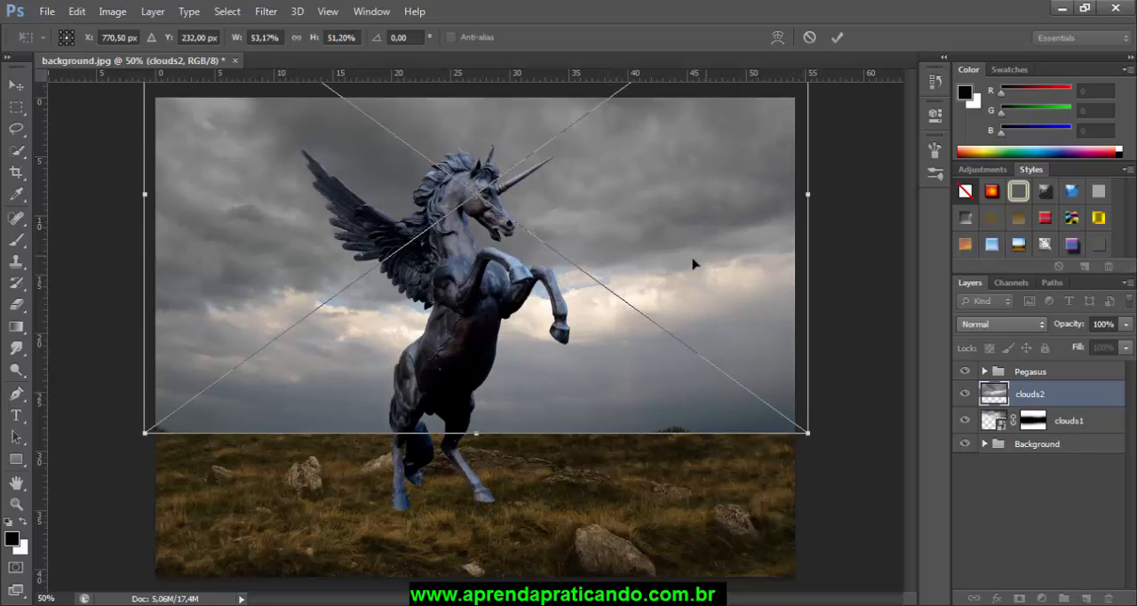
{"action": "left_click_drag", "start_coordinate": [693, 261], "coordinate": [728, 266]}
{"action": "key", "text": "Return"}
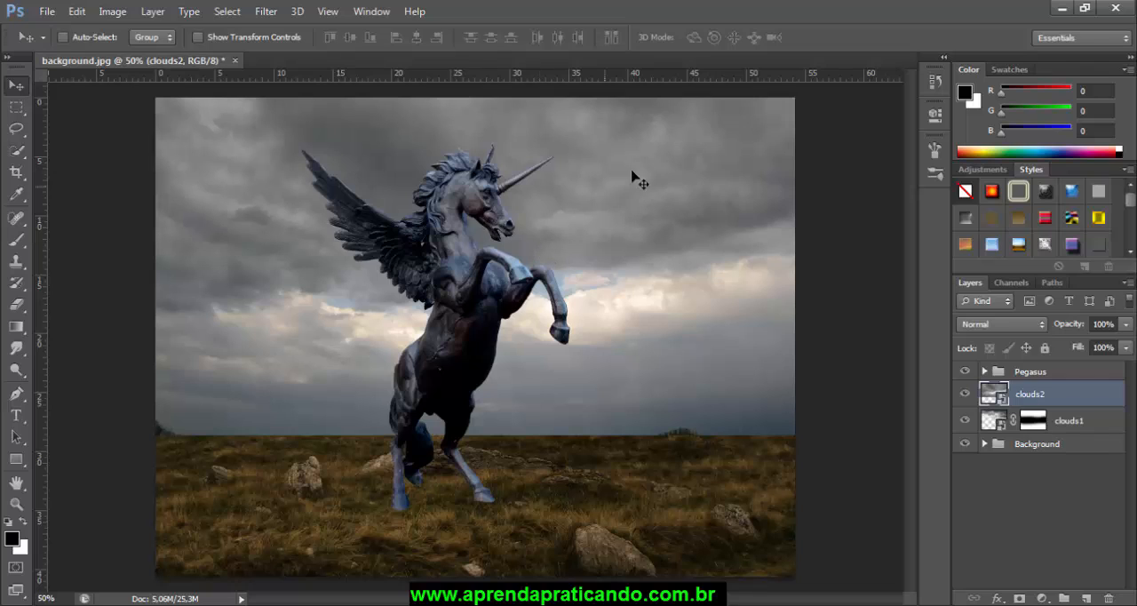
Step: Add a layer mask to clouds2 and paint black along the top of the sky to bring back the clouds1 layer
{"action": "left_click", "coordinate": [1021, 599]}
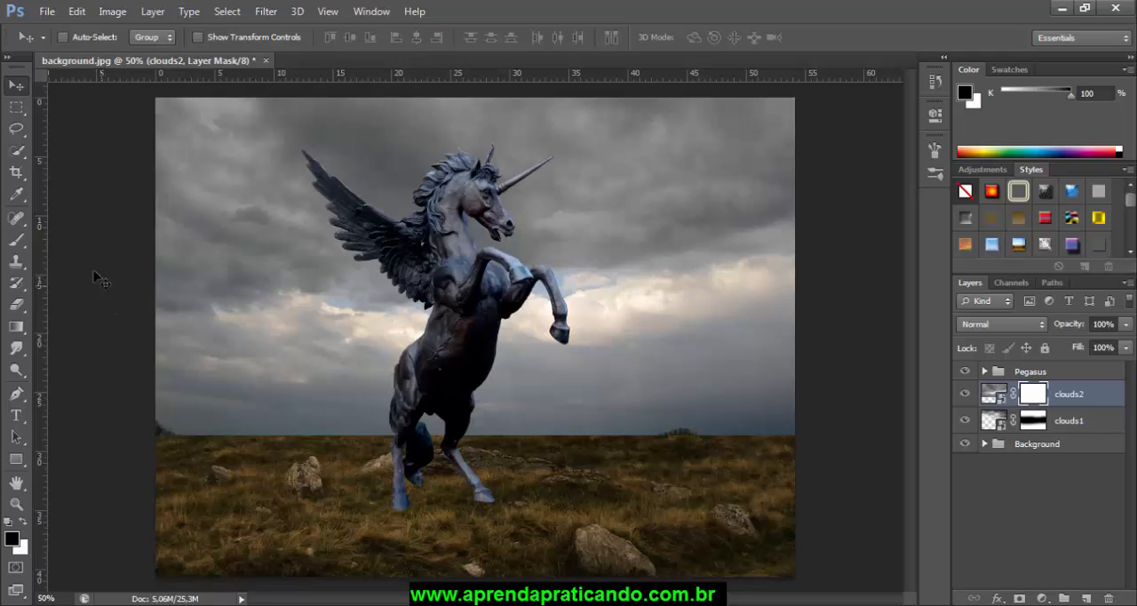
{"action": "left_click", "coordinate": [16, 241]}
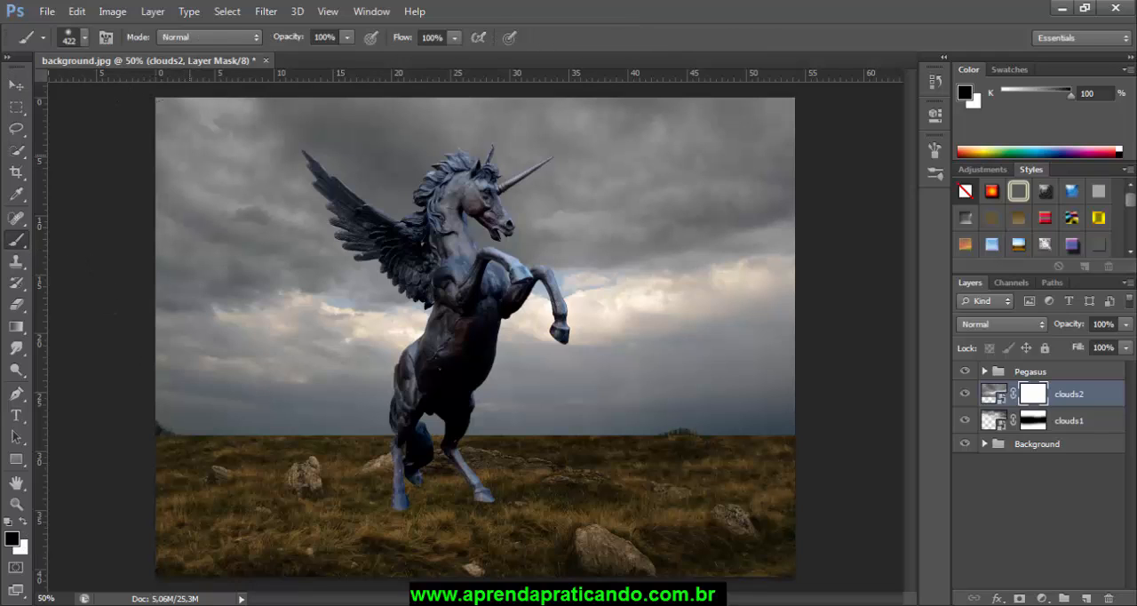
{"action": "left_click_drag", "start_coordinate": [135, 107], "coordinate": [304, 130]}
{"action": "left_click_drag", "start_coordinate": [241, 75], "coordinate": [748, 77]}
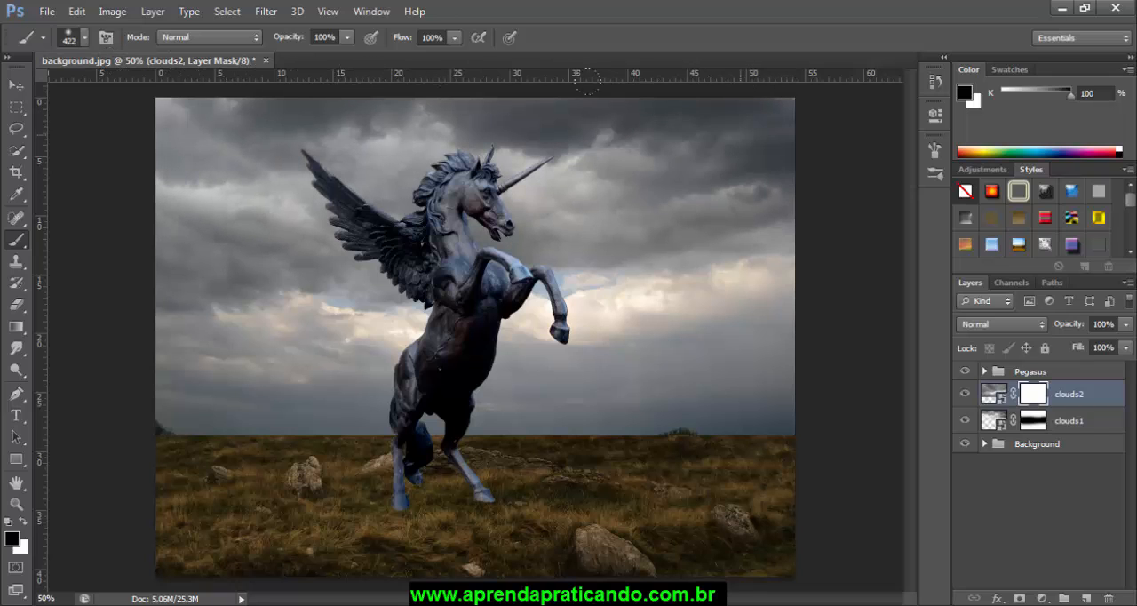
{"action": "mouse_move", "coordinate": [587, 80]}
{"action": "left_mouse_down"}
{"action": "mouse_move", "coordinate": [29, 88]}
{"action": "mouse_move", "coordinate": [395, 80]}
{"action": "left_mouse_up"}
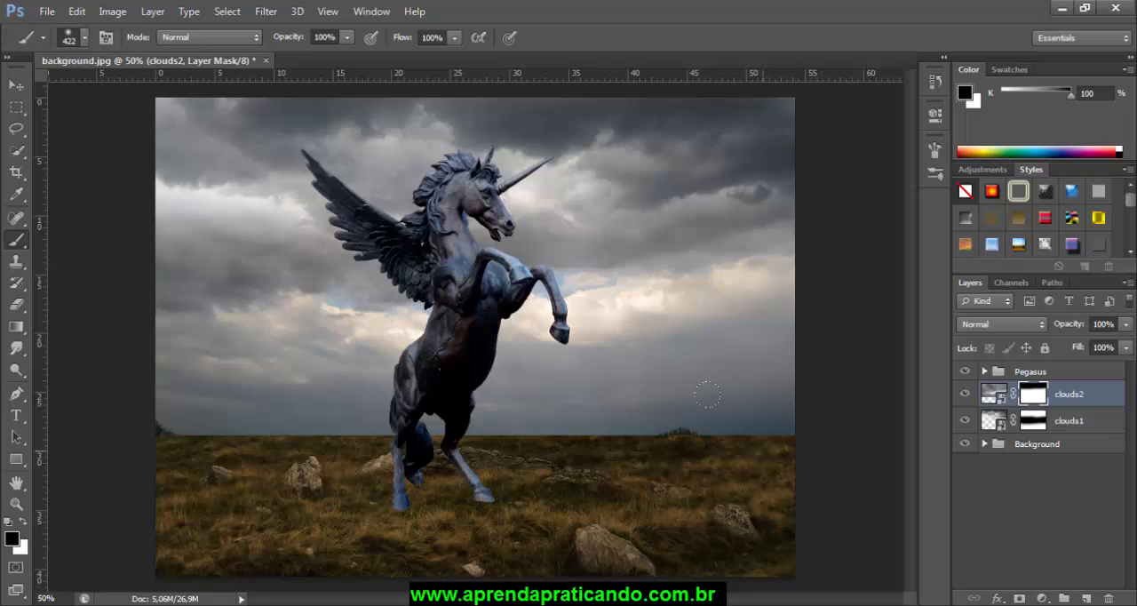
Step: Paint black on the clouds2 mask along the horizon to blend the clouds' lower edge into the foggy grass
{"action": "mouse_move", "coordinate": [750, 396]}
{"action": "left_mouse_down"}
{"action": "mouse_move", "coordinate": [626, 422]}
{"action": "mouse_move", "coordinate": [568, 413]}
{"action": "mouse_move", "coordinate": [426, 423]}
{"action": "left_mouse_up"}
{"action": "mouse_move", "coordinate": [305, 443]}
{"action": "left_mouse_down"}
{"action": "mouse_move", "coordinate": [403, 435]}
{"action": "mouse_move", "coordinate": [75, 447]}
{"action": "left_mouse_up"}
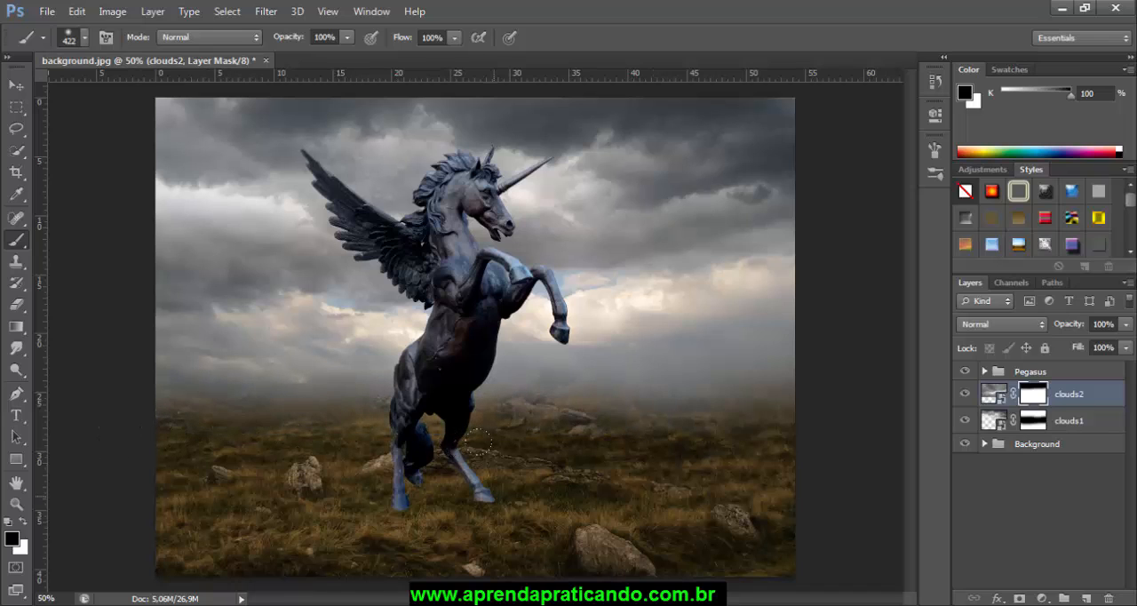
{"action": "left_click_drag", "start_coordinate": [576, 438], "coordinate": [551, 442]}
Step: Set the brush opacity to 20% and paint on the clouds2 mask over the fog above the horizon to soften the transition
{"action": "left_click", "coordinate": [325, 37]}
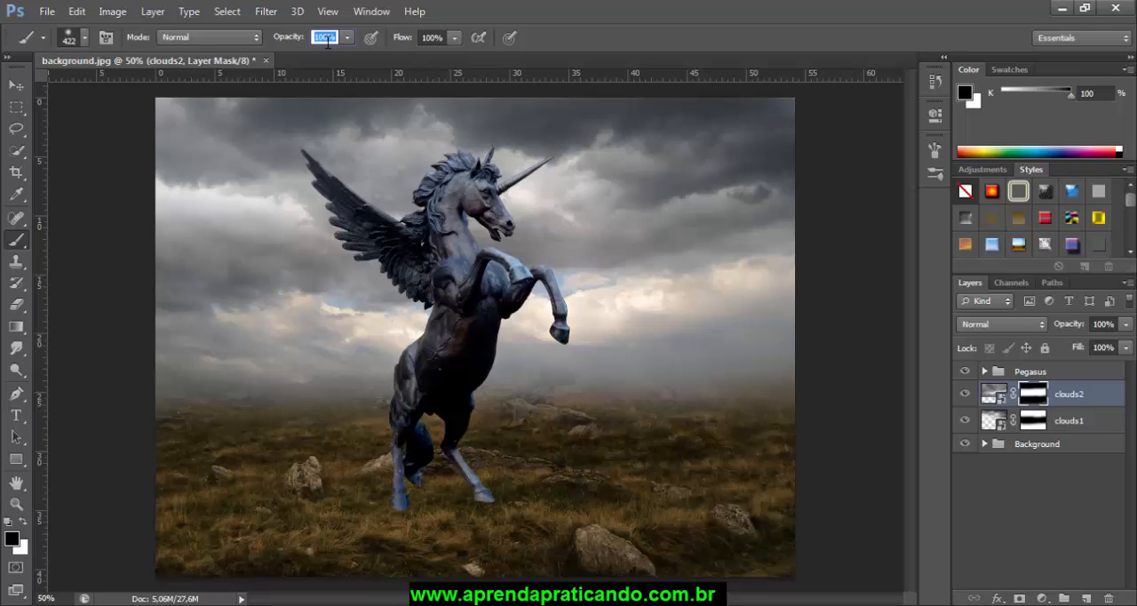
{"action": "type", "text": "20"}
{"action": "key", "text": "Return"}
{"action": "left_click_drag", "start_coordinate": [213, 360], "coordinate": [400, 364]}
{"action": "left_click_drag", "start_coordinate": [478, 327], "coordinate": [569, 331]}
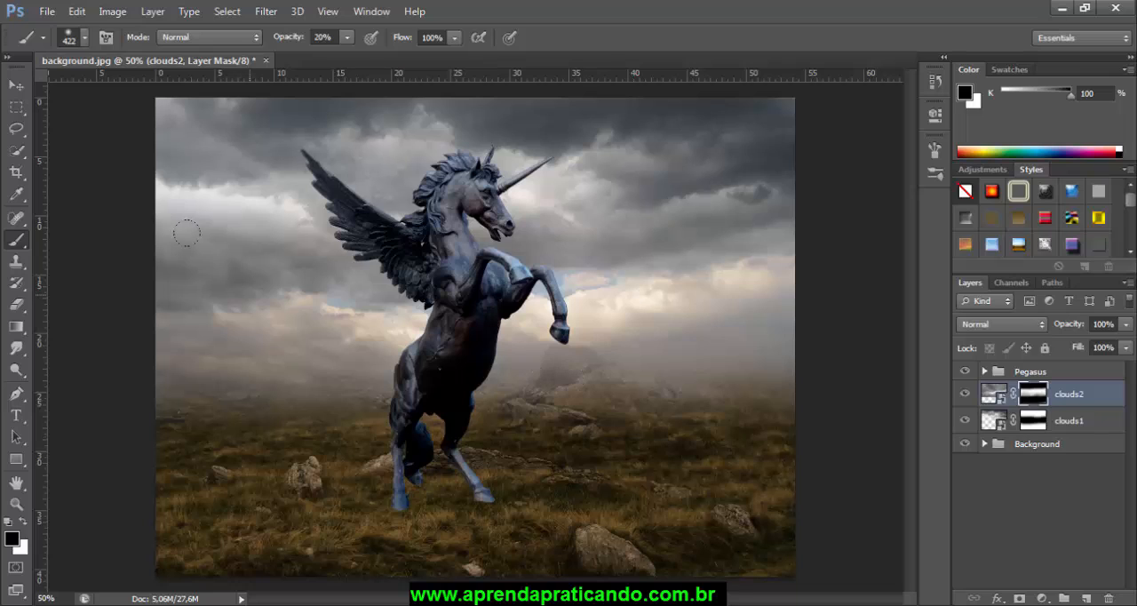
{"action": "left_click", "coordinate": [17, 86]}
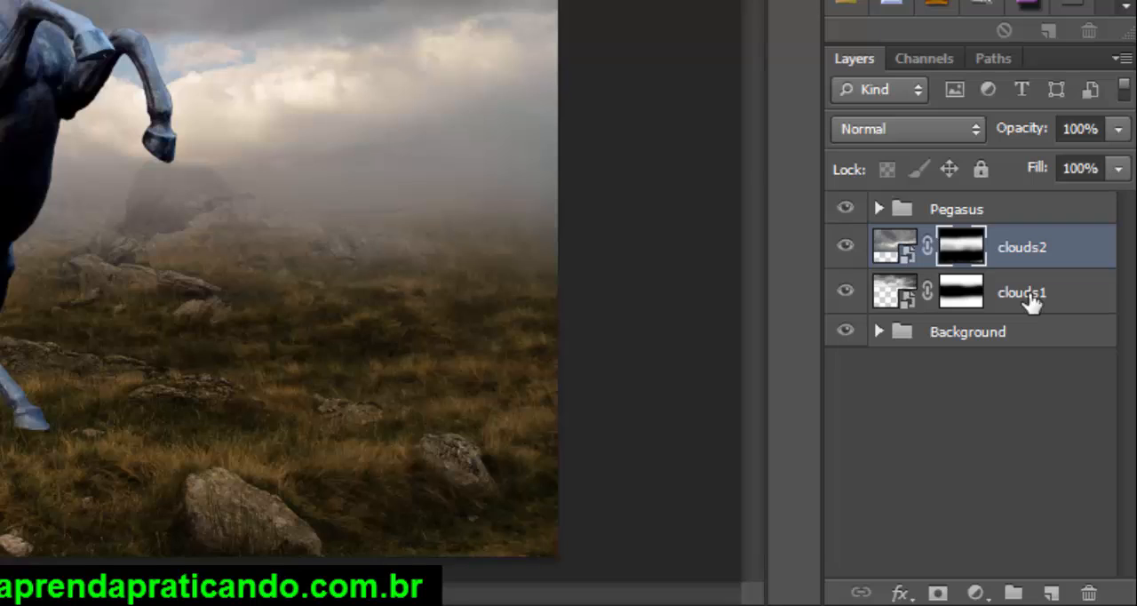
Step: Group the clouds2 and clouds1 layers and name the group Clouds
{"action": "left_click", "coordinate": [1015, 250]}
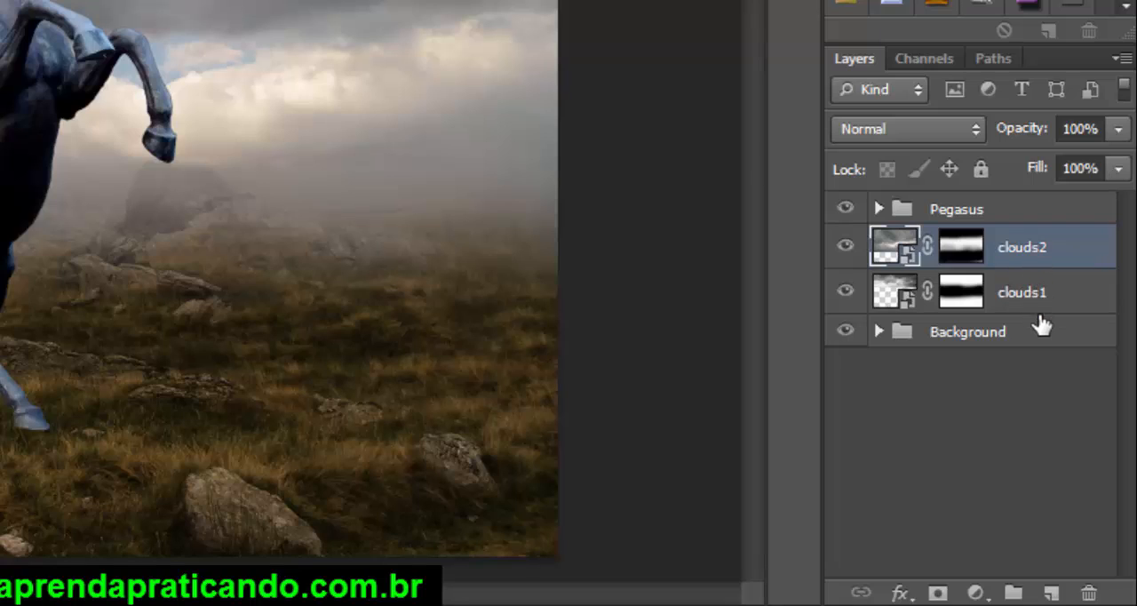
{"action": "left_click", "coordinate": [1035, 301], "text": "shift"}
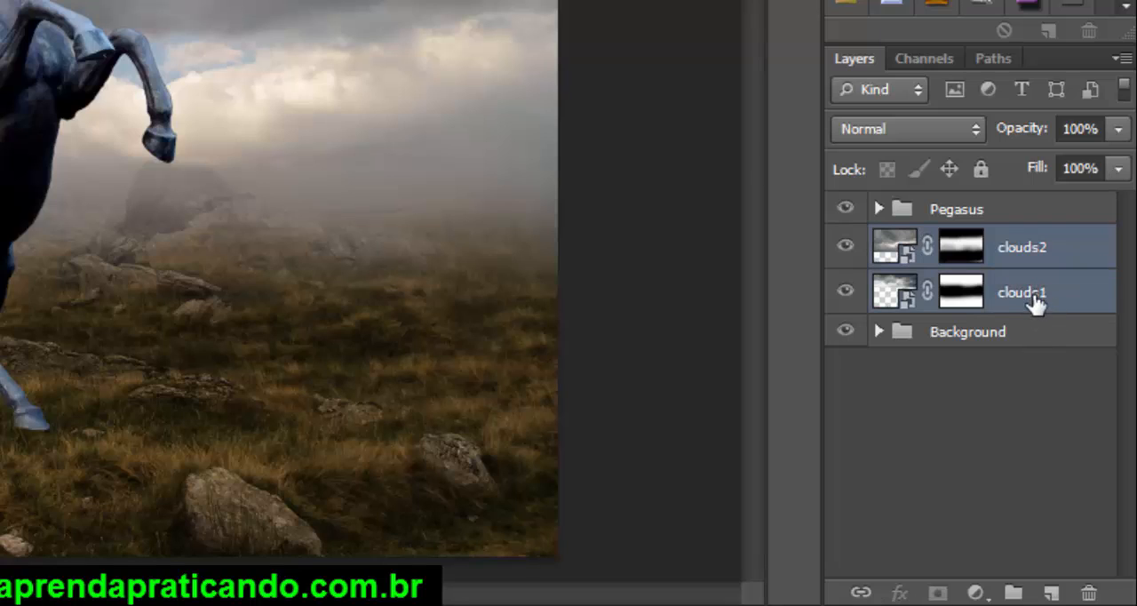
{"action": "left_click_drag", "start_coordinate": [1030, 302], "coordinate": [1012, 594]}
{"action": "double_click", "coordinate": [977, 242]}
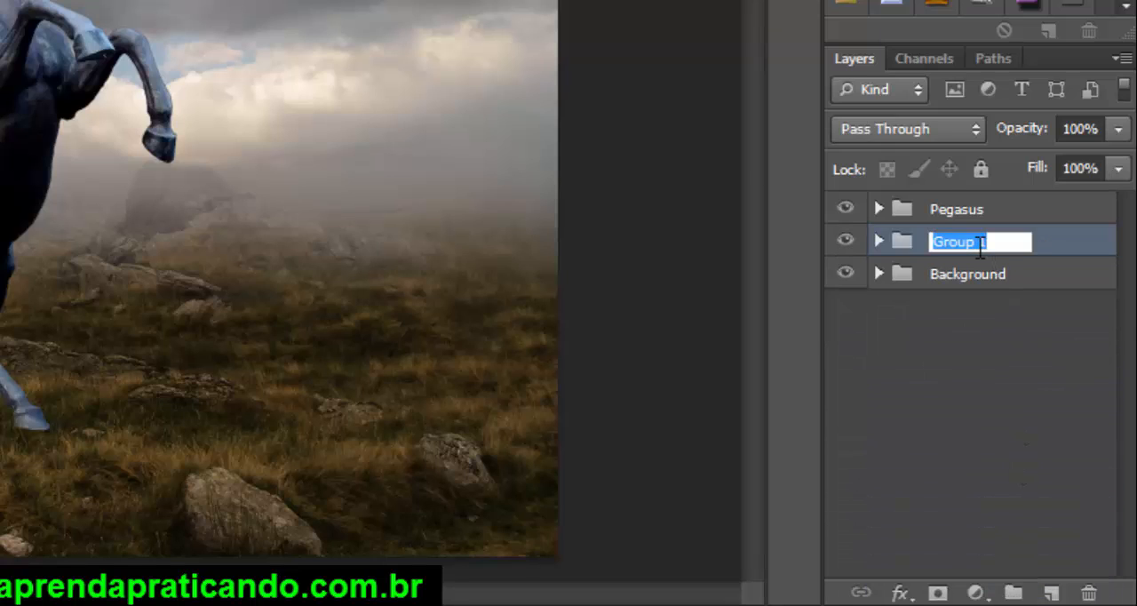
{"action": "type", "text": "c"}
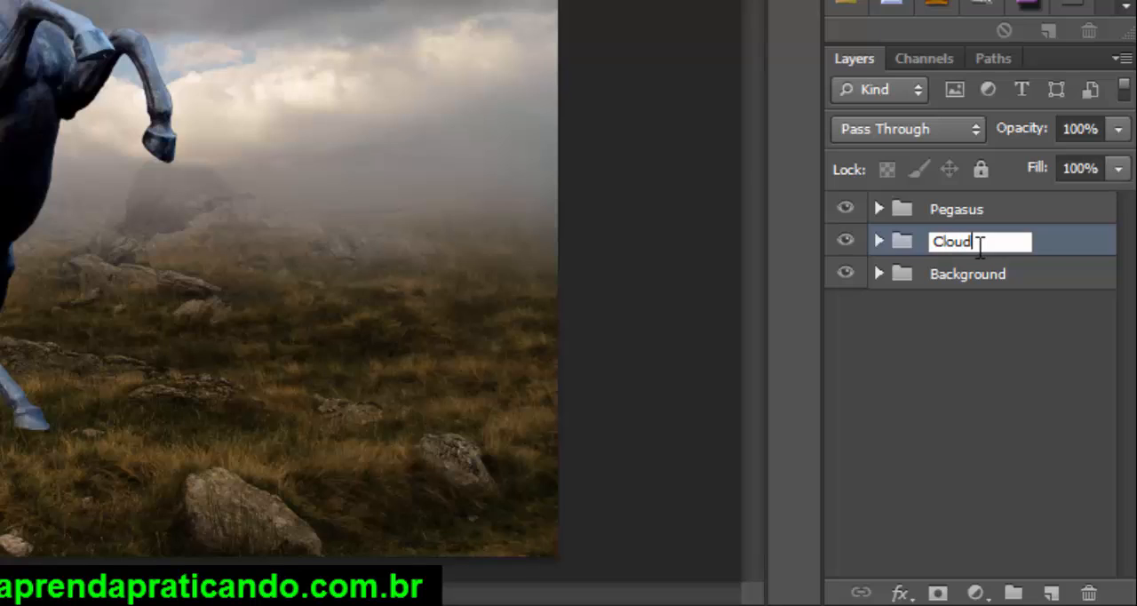
{"action": "type", "text": "loud"}
{"action": "key", "text": "Return"}
{"action": "double_click", "coordinate": [947, 242]}
{"action": "type", "text": "s"}
{"action": "key", "text": "Return"}
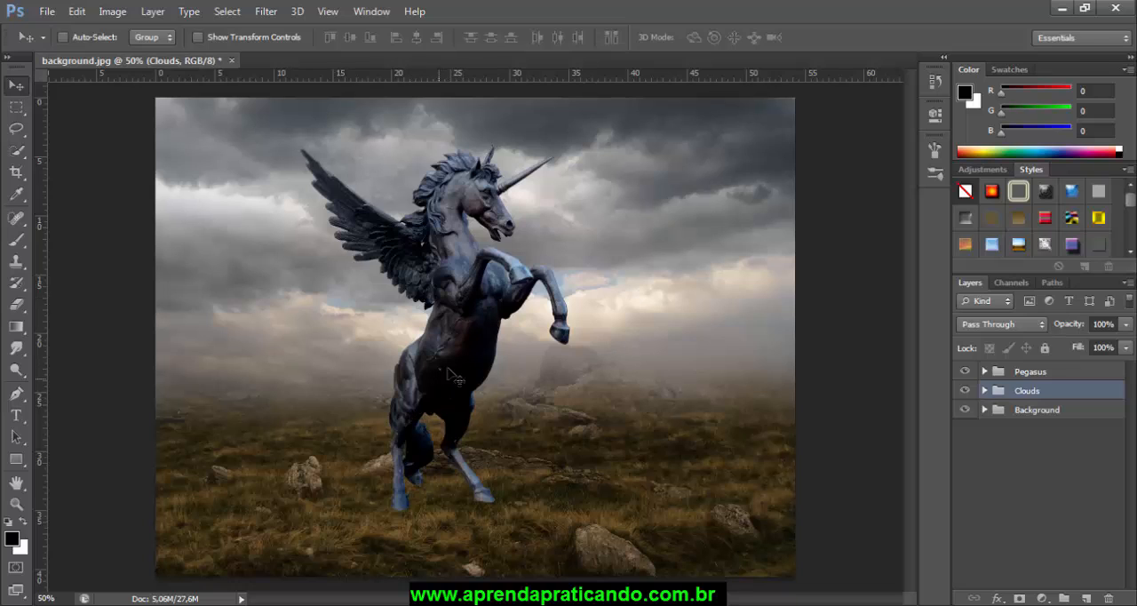
Step: Add a Curves adjustment clipped to the pegasus layer and lower the curve's highlight end to darken the pegasus
{"action": "left_click", "coordinate": [984, 371]}
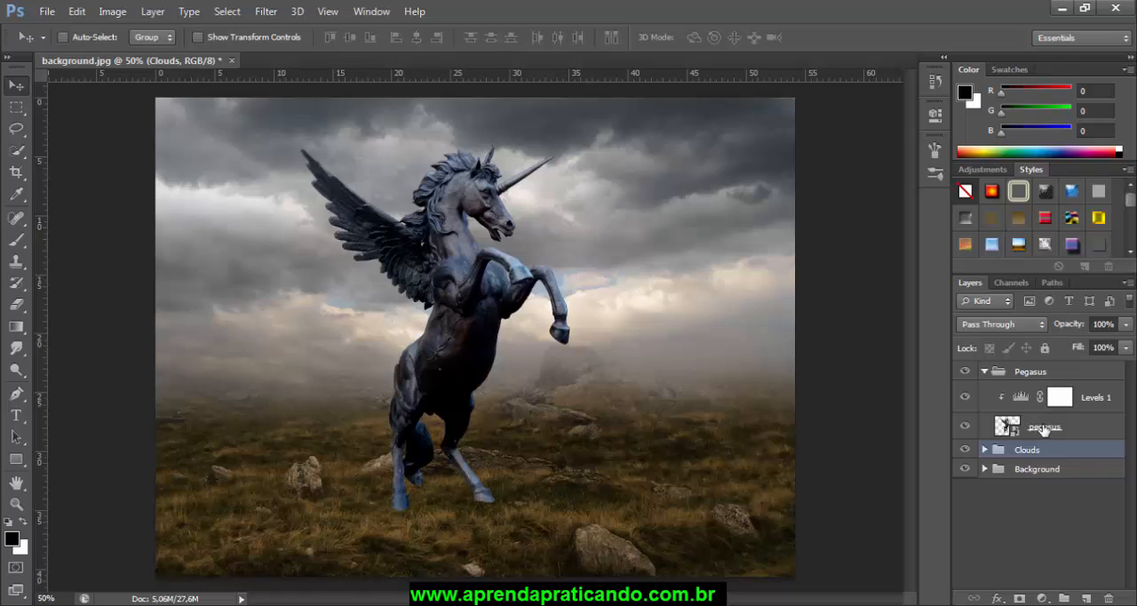
{"action": "left_click", "coordinate": [1052, 429]}
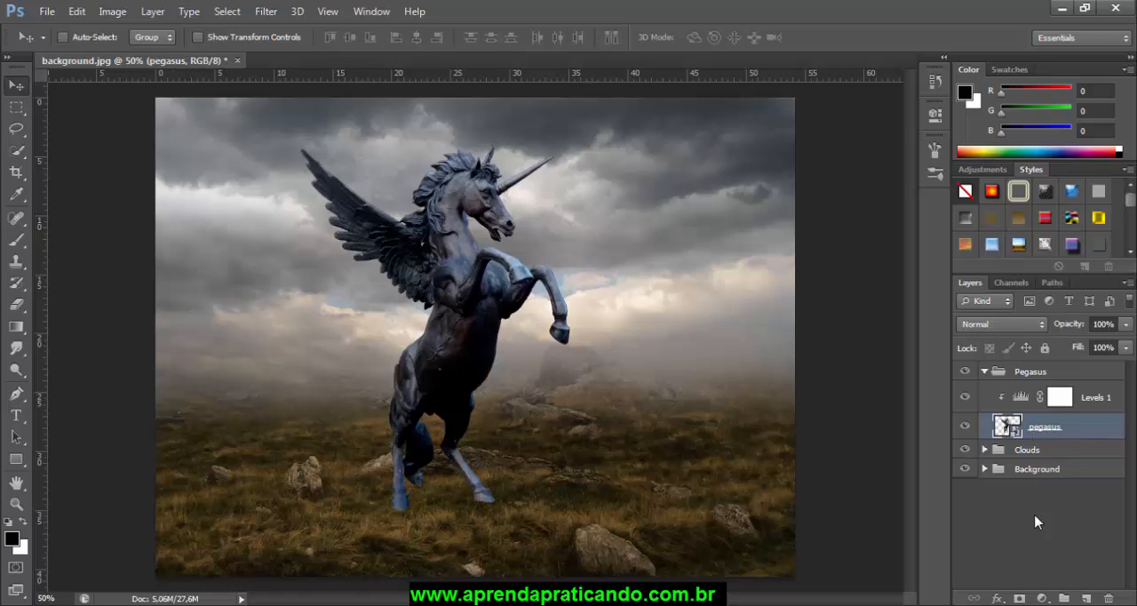
{"action": "left_click", "coordinate": [1044, 597]}
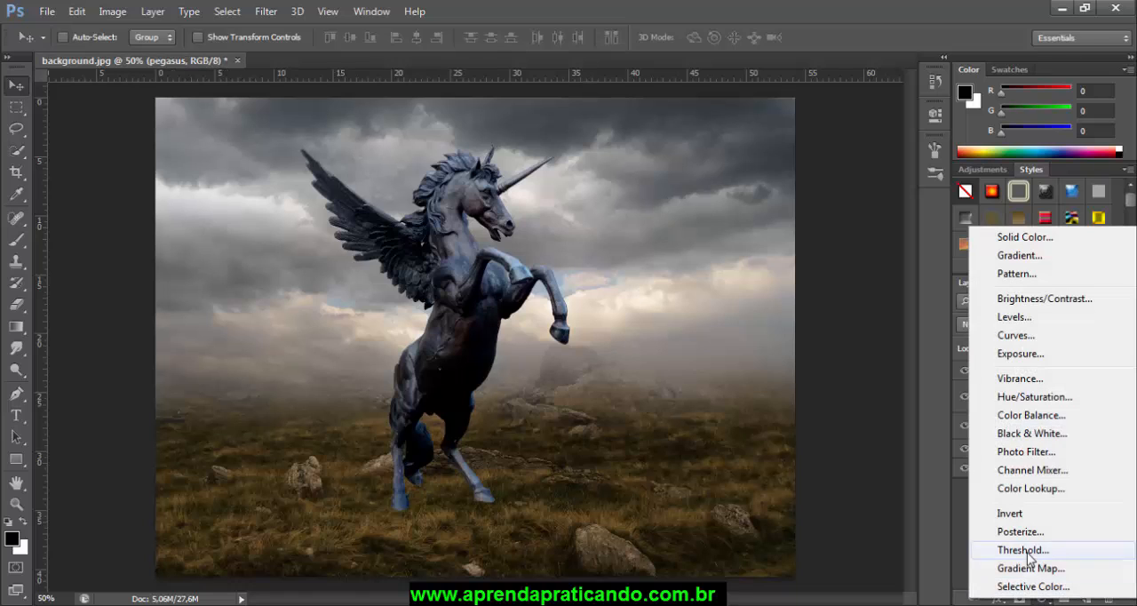
{"action": "left_click", "coordinate": [1016, 335]}
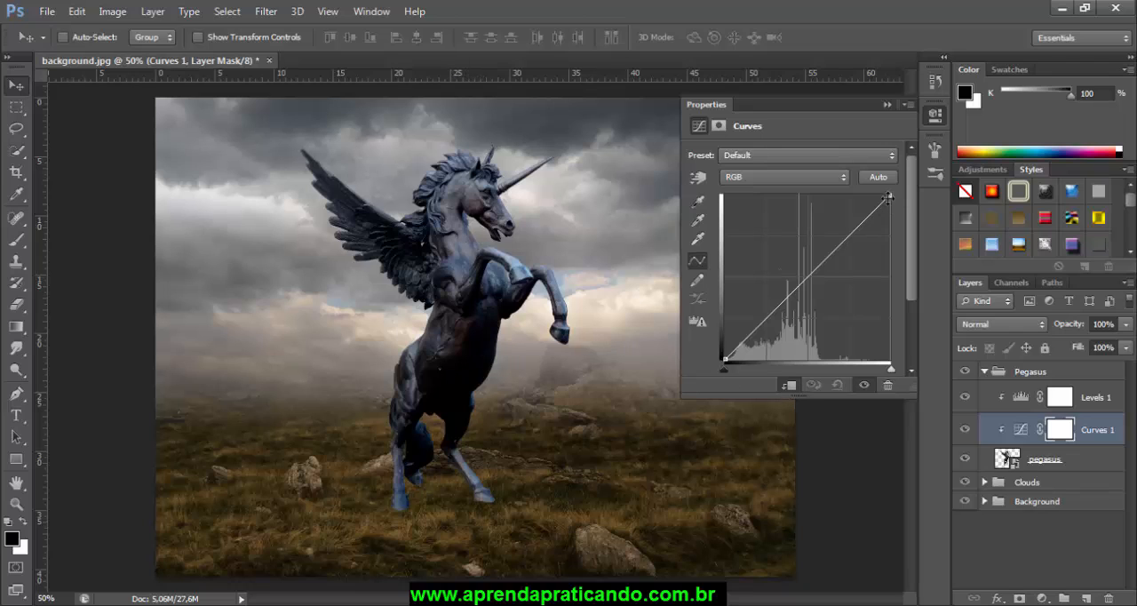
{"action": "left_click_drag", "start_coordinate": [889, 194], "coordinate": [906, 229]}
{"action": "left_click", "coordinate": [887, 105]}
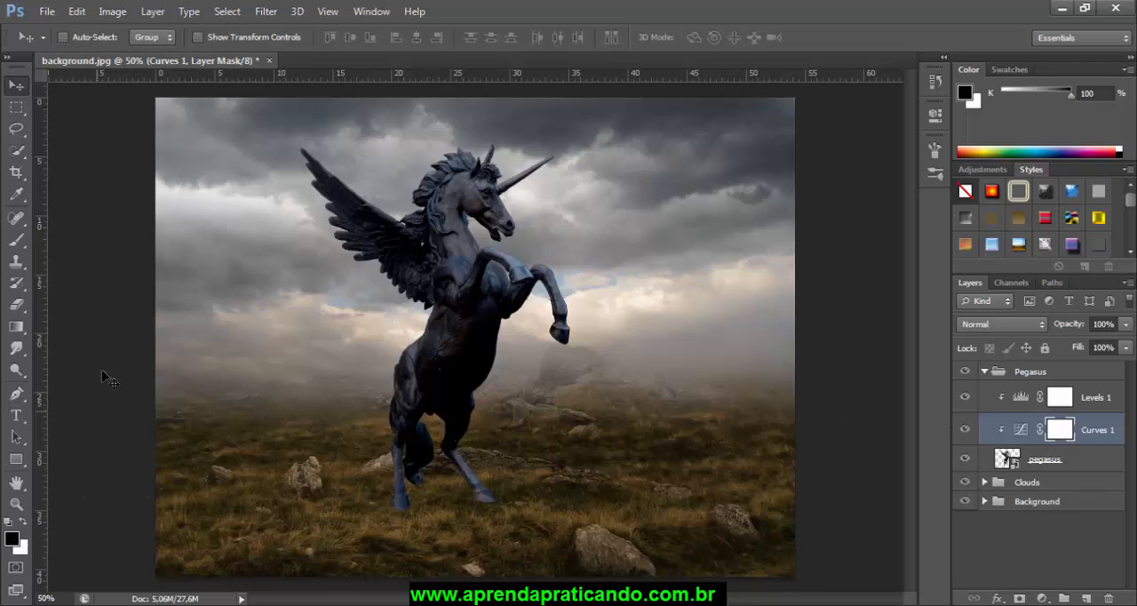
Step: Paint black with an 80 px brush at 20% opacity on the Curves 1 mask over the pegasus's mane and head
{"action": "left_click", "coordinate": [16, 239]}
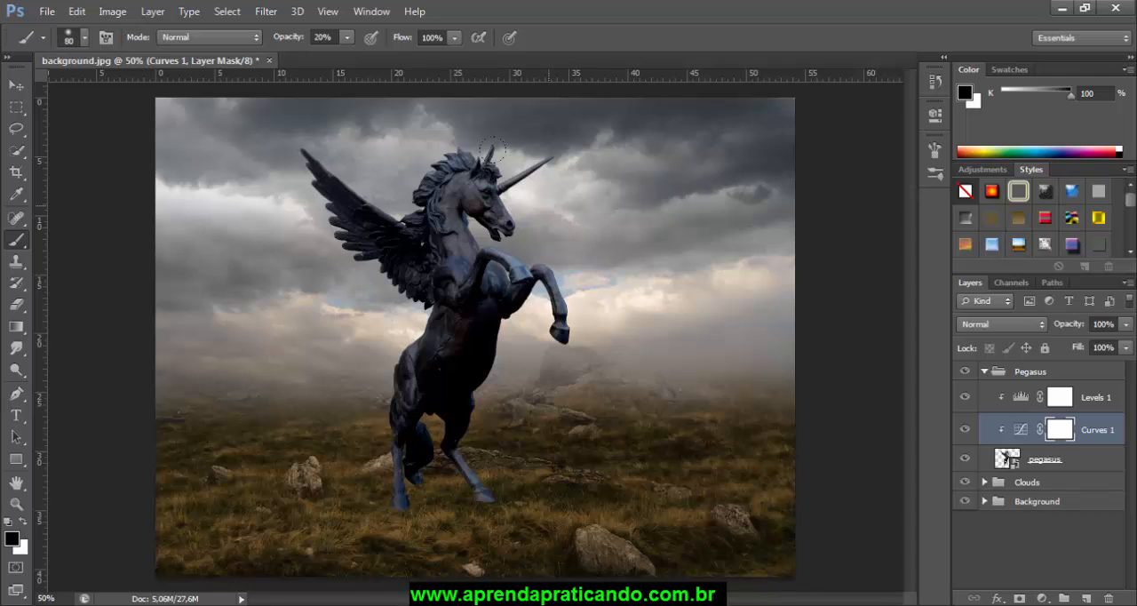
{"action": "key", "text": "ctrl+plus"}
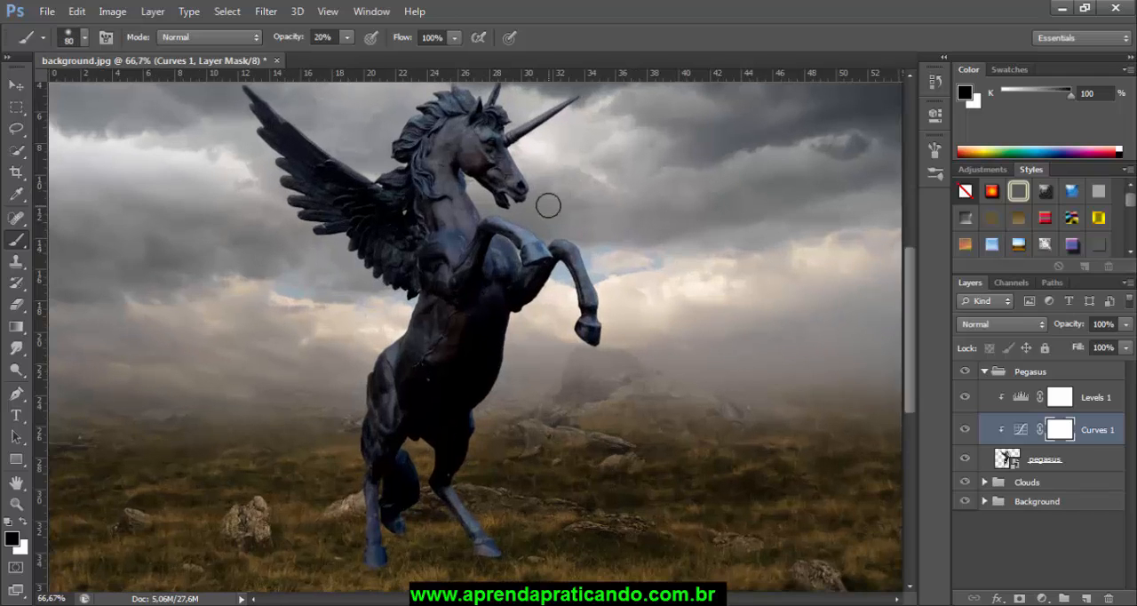
{"action": "left_click_drag", "start_coordinate": [546, 203], "coordinate": [554, 286]}
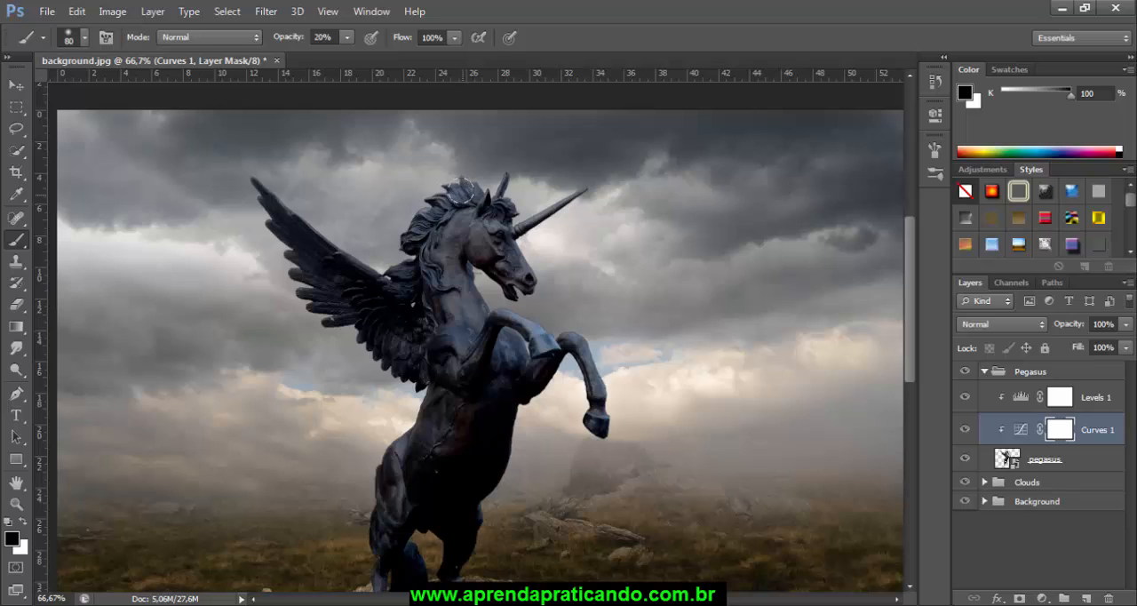
{"action": "mouse_move", "coordinate": [461, 191]}
{"action": "left_mouse_down"}
{"action": "mouse_move", "coordinate": [451, 194]}
{"action": "mouse_move", "coordinate": [464, 180]}
{"action": "left_mouse_up"}
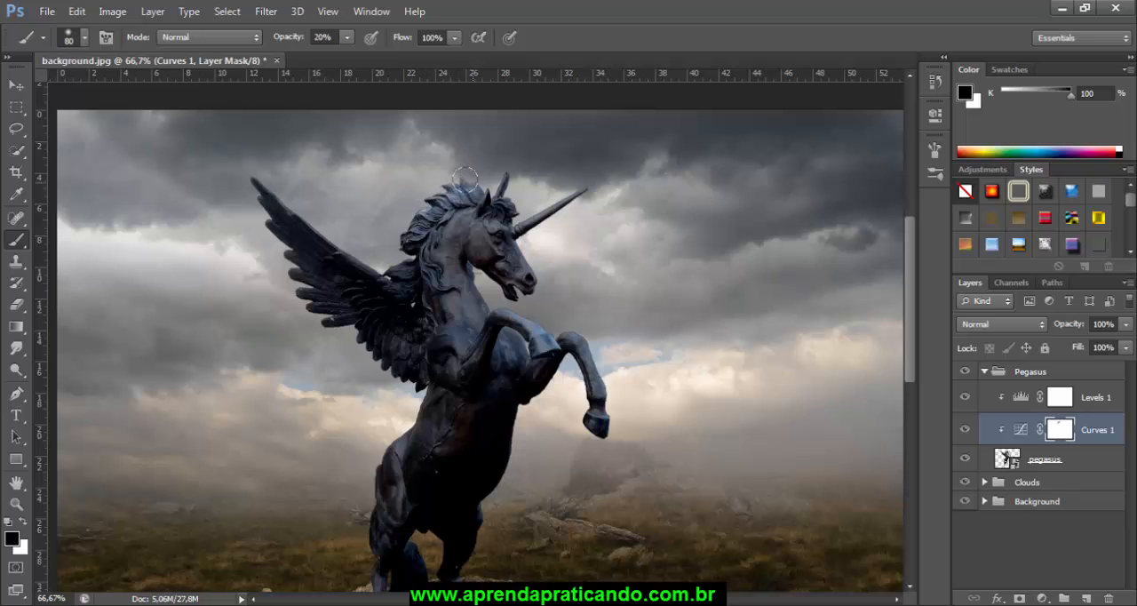
{"action": "mouse_move", "coordinate": [440, 217]}
{"action": "left_mouse_down"}
{"action": "mouse_move", "coordinate": [481, 200]}
{"action": "mouse_move", "coordinate": [486, 213]}
{"action": "mouse_move", "coordinate": [522, 211]}
{"action": "mouse_move", "coordinate": [585, 176]}
{"action": "mouse_move", "coordinate": [526, 238]}
{"action": "mouse_move", "coordinate": [533, 260]}
{"action": "mouse_move", "coordinate": [541, 262]}
{"action": "left_mouse_up"}
Step: Reduce the brush to 50 px and paint on the Curves 1 mask to bring back highlights on the neck, wing and body
{"action": "key", "text": "bracketleft"}
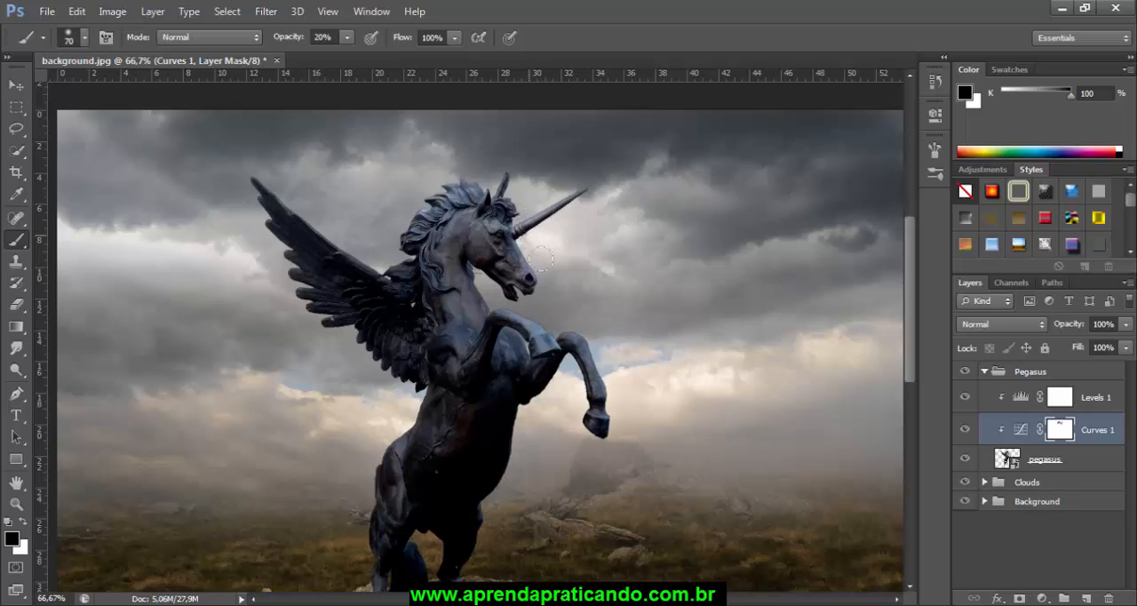
{"action": "key", "text": "bracketleft"}
{"action": "key", "text": "bracketleft"}
{"action": "mouse_move", "coordinate": [445, 259]}
{"action": "left_mouse_down"}
{"action": "mouse_move", "coordinate": [438, 207]}
{"action": "mouse_move", "coordinate": [400, 260]}
{"action": "left_mouse_up"}
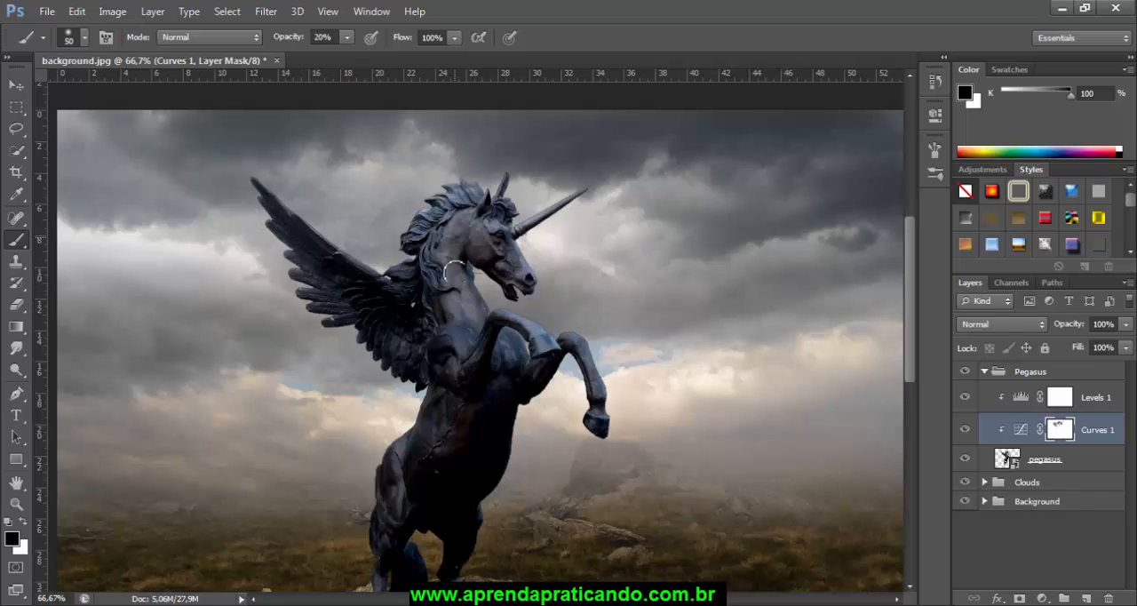
{"action": "left_click_drag", "start_coordinate": [616, 430], "coordinate": [651, 287]}
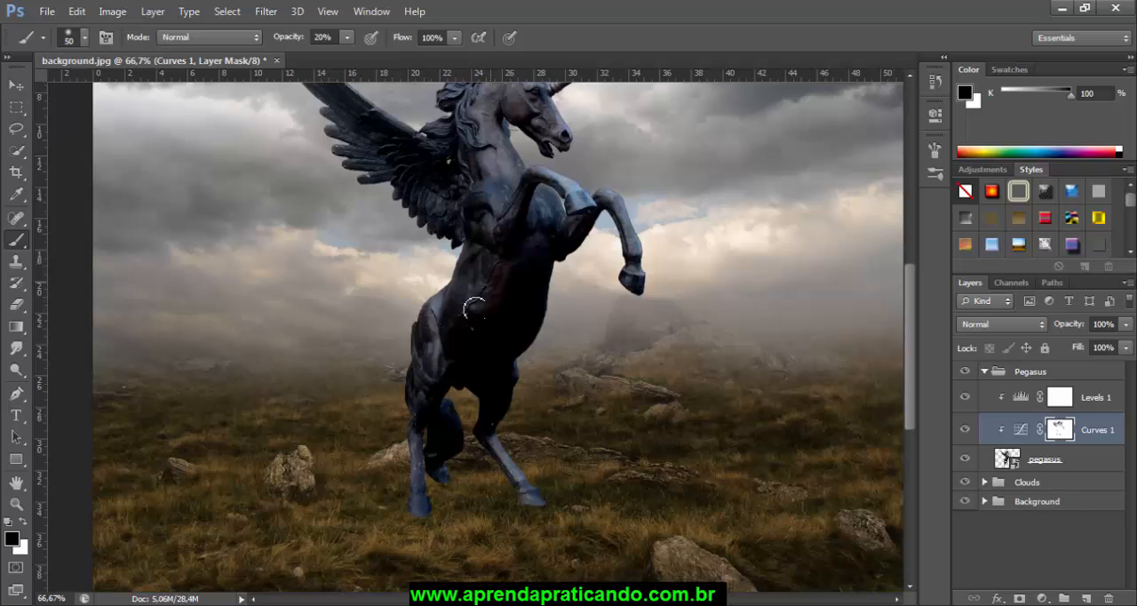
{"action": "scroll", "coordinate": [492, 267], "scroll_direction": "up", "scroll_amount": 2}
{"action": "scroll", "coordinate": [489, 281], "scroll_direction": "up", "scroll_amount": 1}
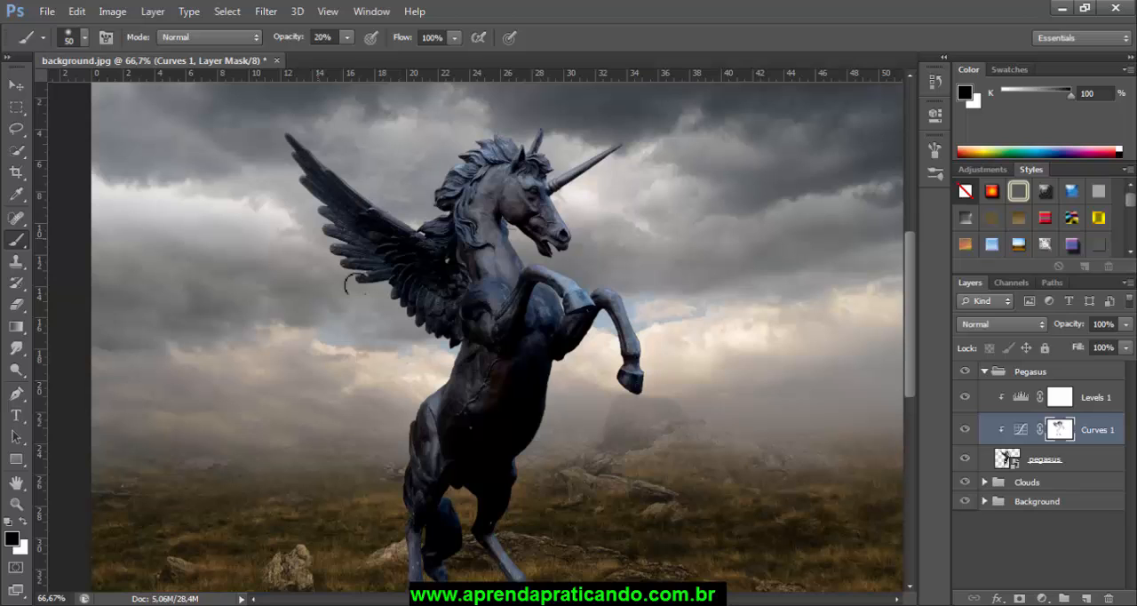
{"action": "scroll", "coordinate": [363, 266], "scroll_direction": "down", "scroll_amount": 2}
{"action": "scroll", "coordinate": [513, 419], "scroll_direction": "down", "scroll_amount": 1}
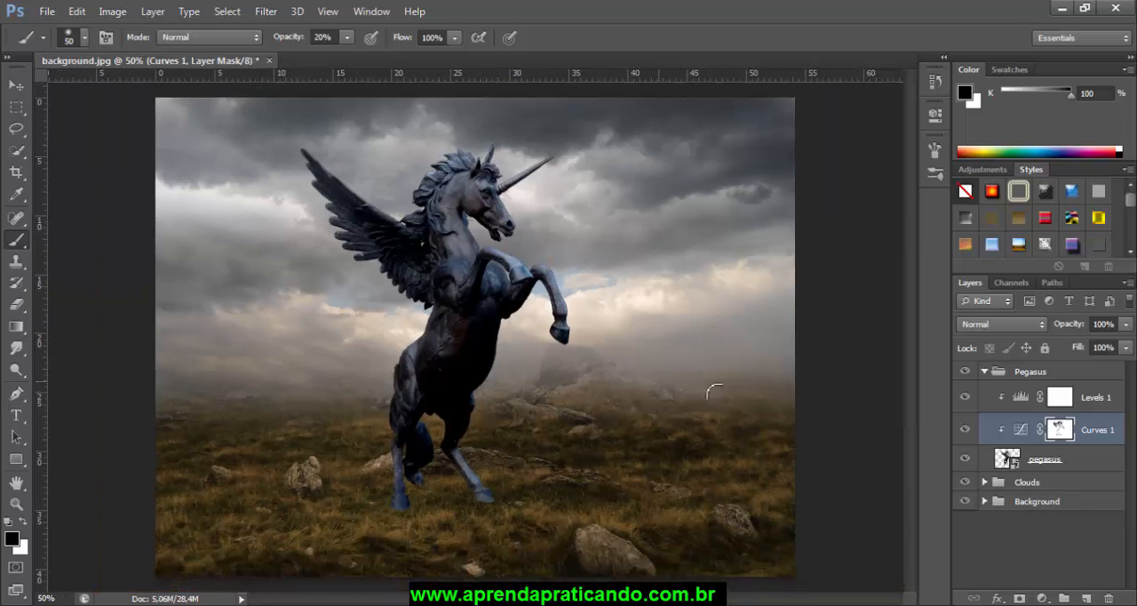
Step: Compare the pegasus with and without the Curves 1 adjustment and collapse the Pegasus group
{"action": "left_click", "coordinate": [966, 431]}
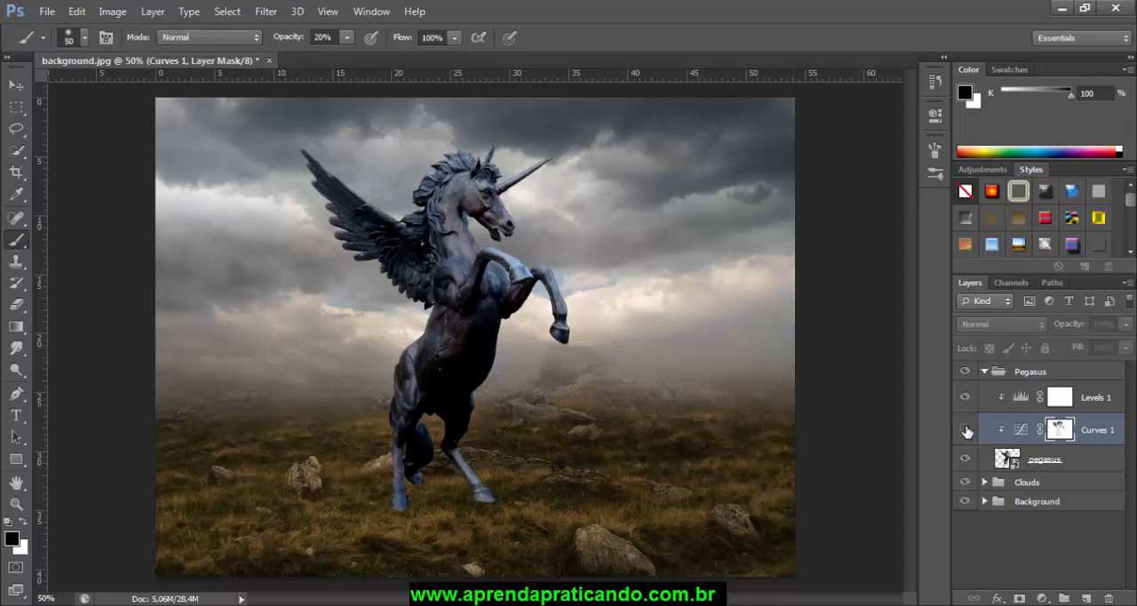
{"action": "left_click", "coordinate": [966, 431]}
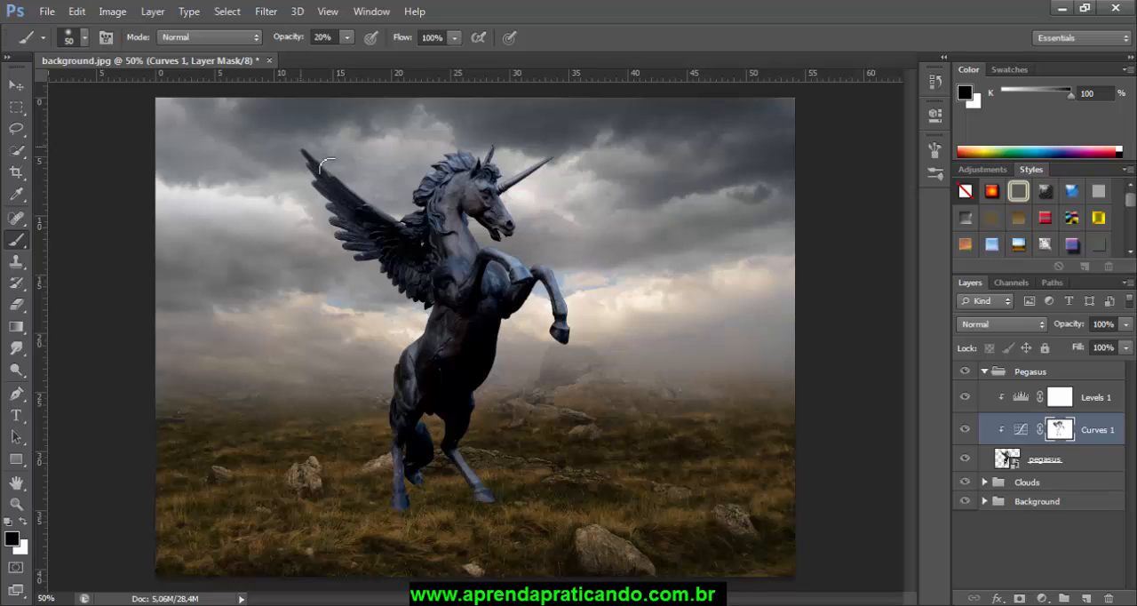
{"action": "left_click", "coordinate": [984, 373]}
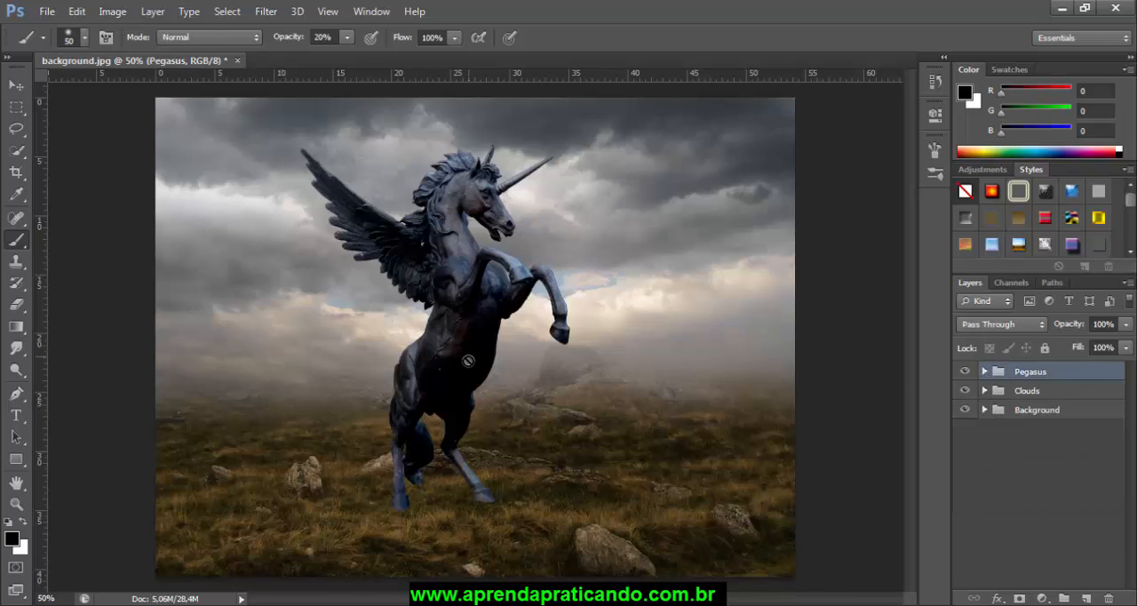
{"action": "left_click", "coordinate": [16, 84]}
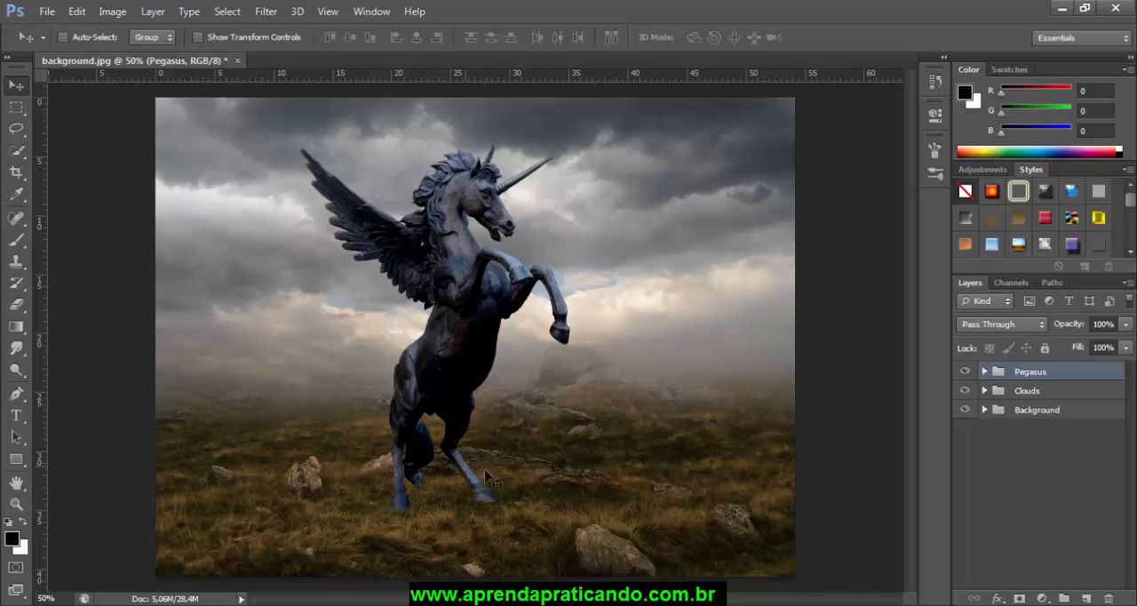
Step: Add a Drop Shadow to the pegasus layer with 72% opacity, an 11° angle and a 175 px distance
{"action": "left_click", "coordinate": [983, 371]}
{"action": "left_click", "coordinate": [1032, 462]}
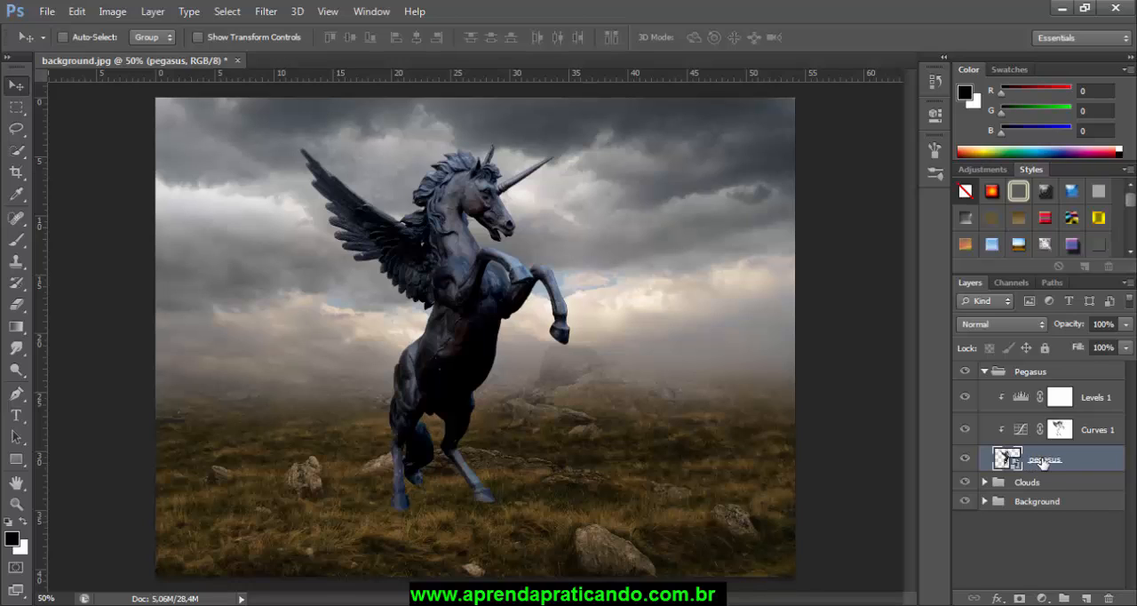
{"action": "left_click", "coordinate": [998, 598]}
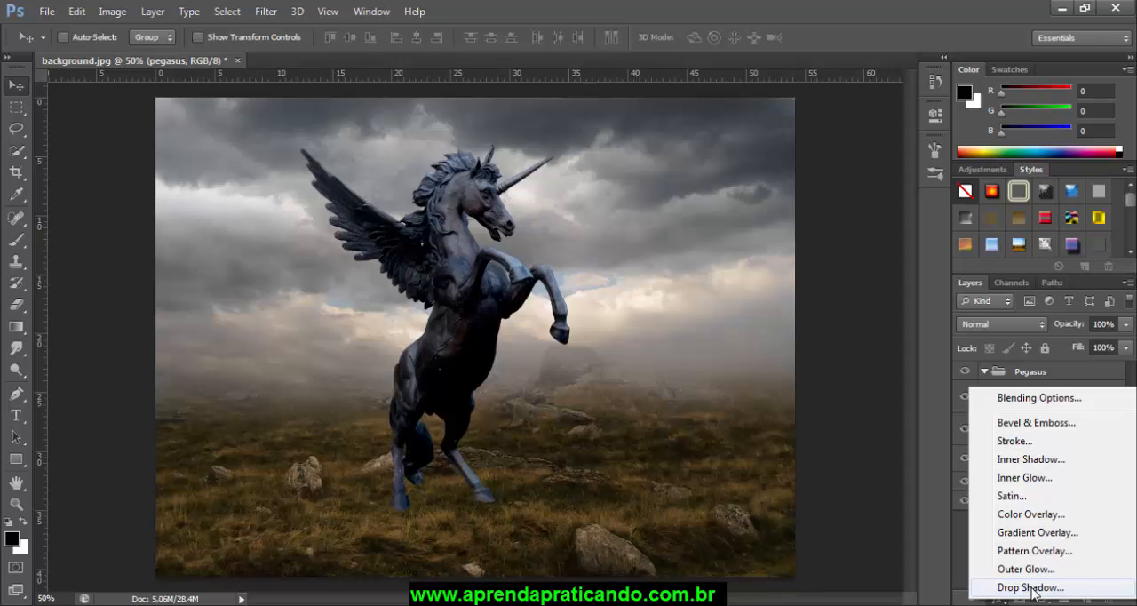
{"action": "left_click", "coordinate": [1031, 588]}
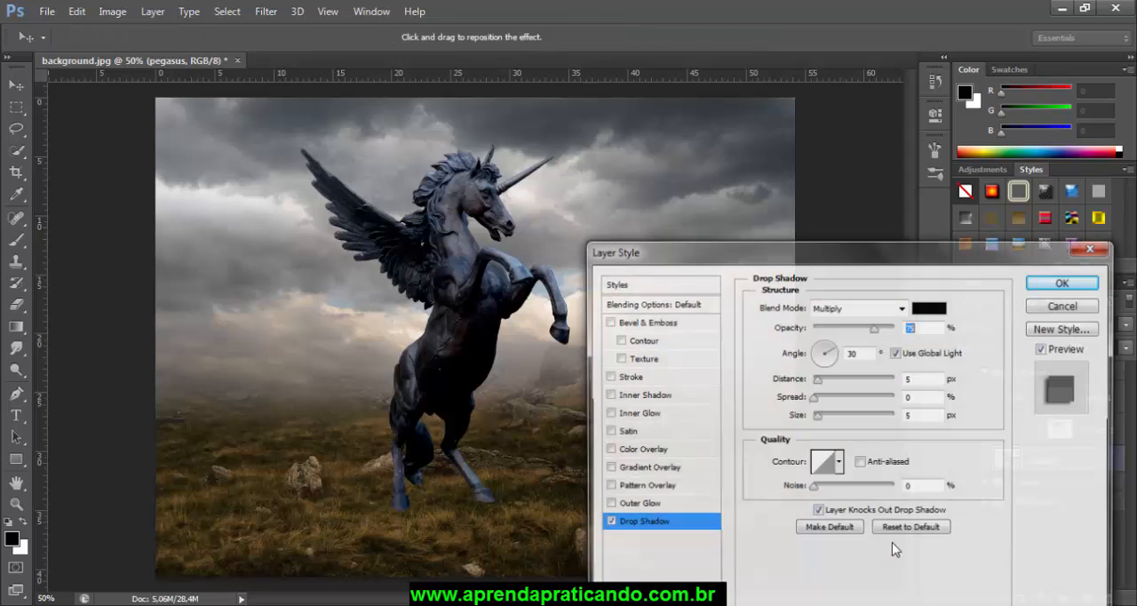
{"action": "left_click_drag", "start_coordinate": [825, 259], "coordinate": [838, 251]}
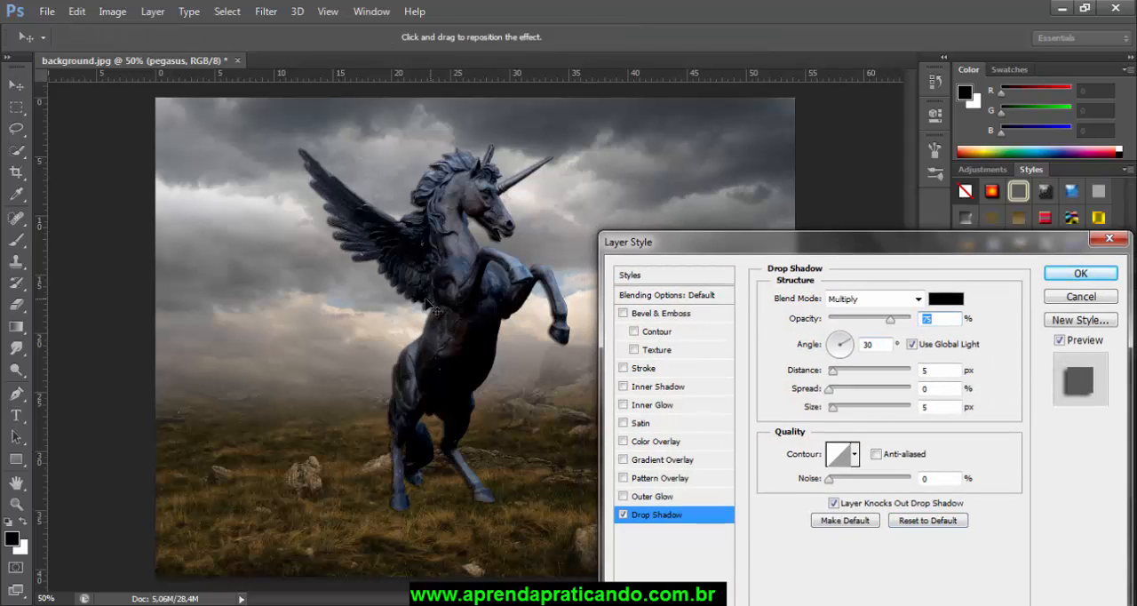
{"action": "left_click_drag", "start_coordinate": [431, 309], "coordinate": [361, 316]}
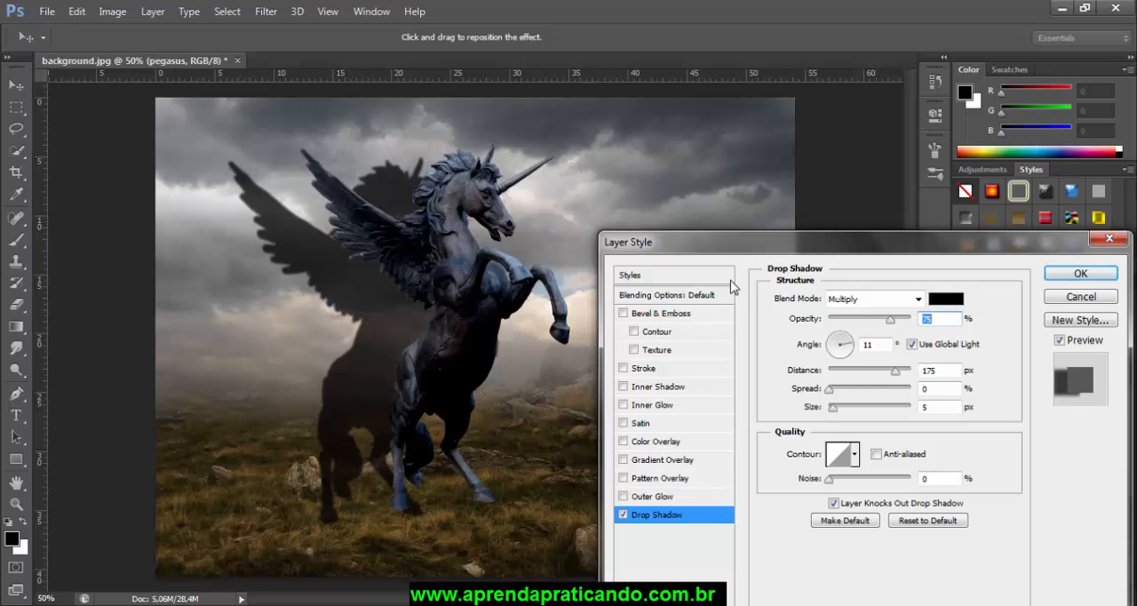
{"action": "left_click_drag", "start_coordinate": [749, 236], "coordinate": [747, 122]}
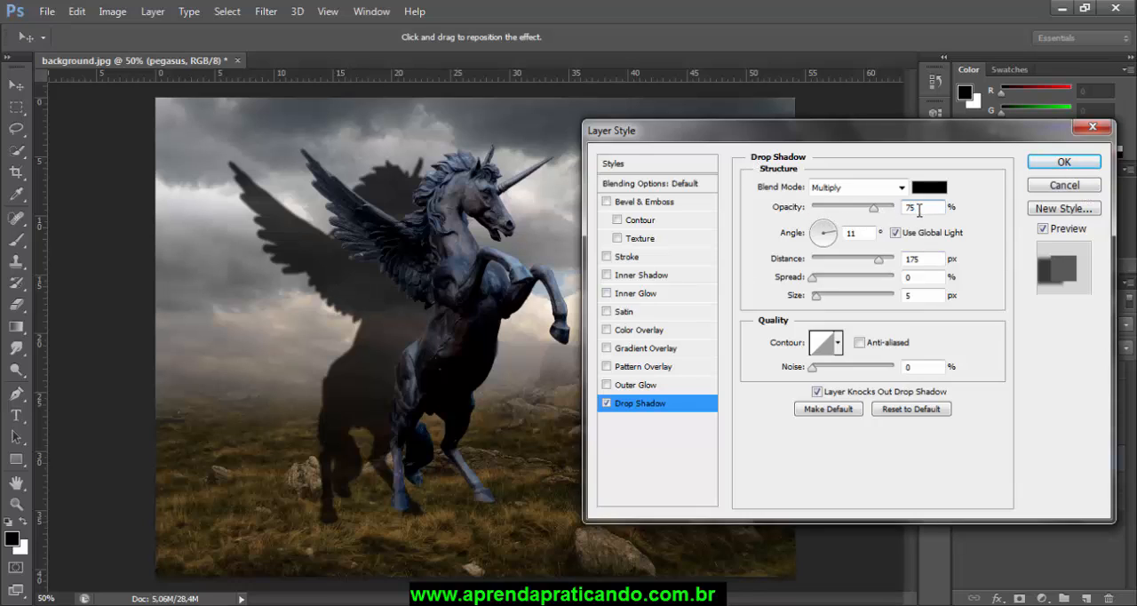
{"action": "double_click", "coordinate": [919, 210]}
{"action": "type", "text": "72"}
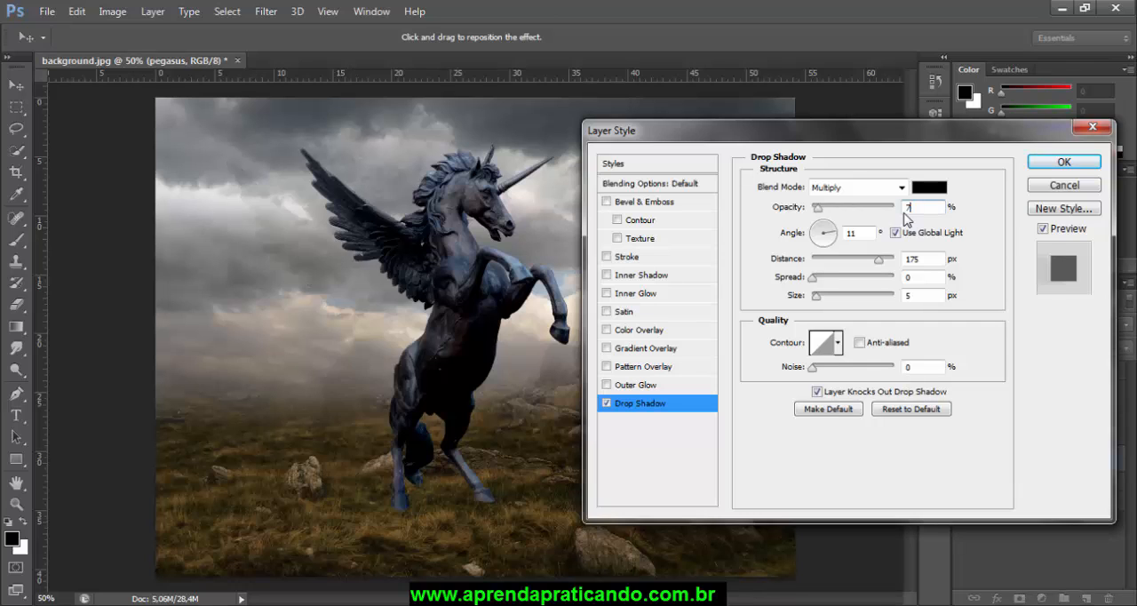
{"action": "left_click", "coordinate": [1063, 163]}
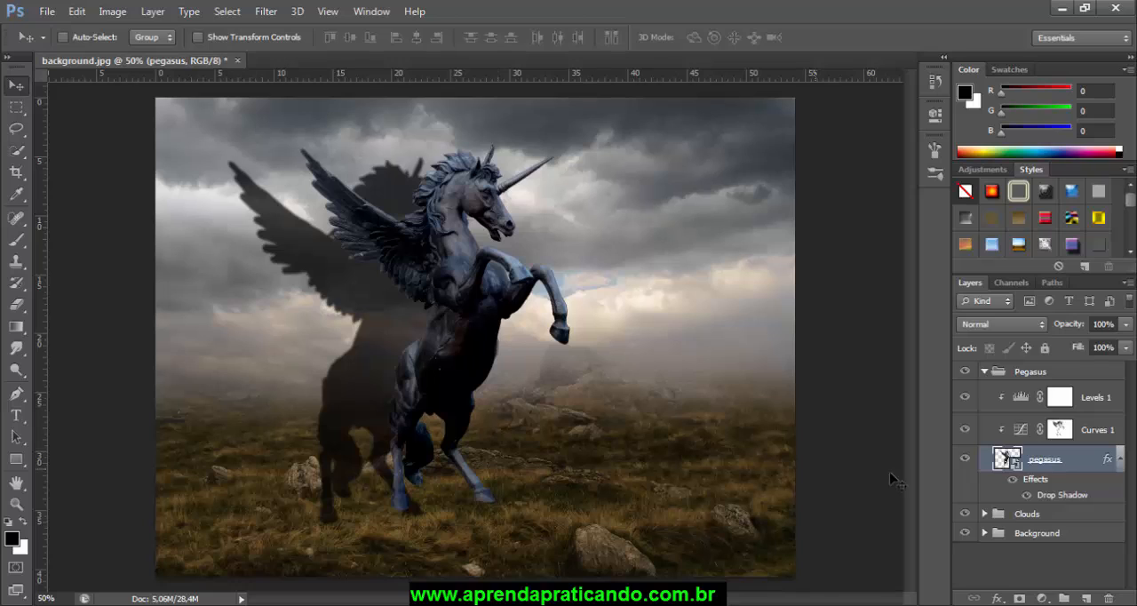
Step: Convert the pegasus layer's Drop Shadow effect into its own separate layer
{"action": "right_click", "coordinate": [1057, 502]}
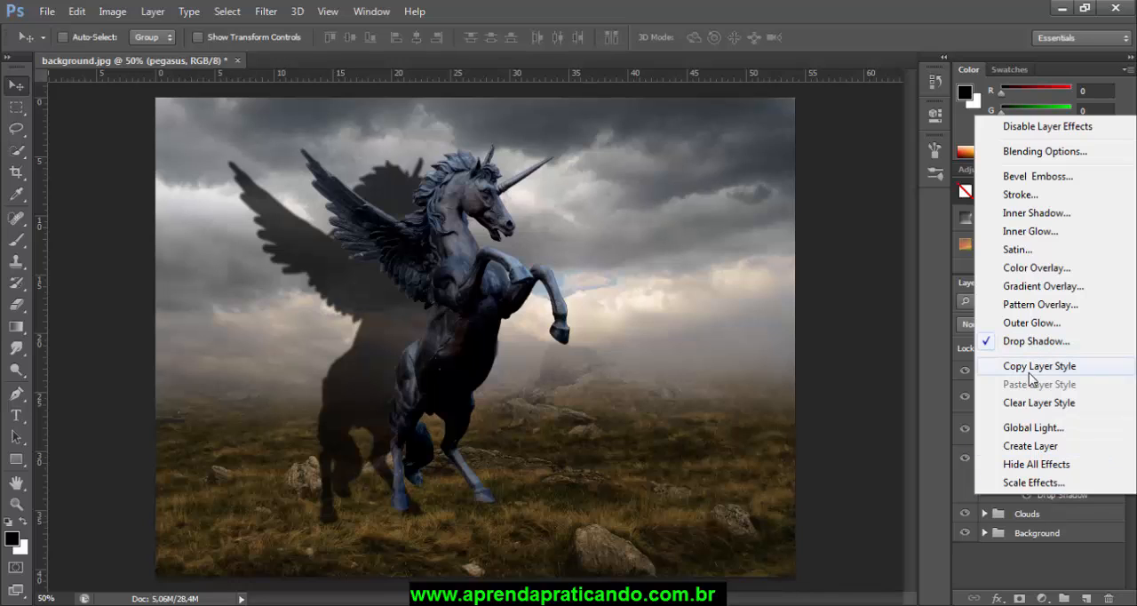
{"action": "left_click", "coordinate": [1031, 447]}
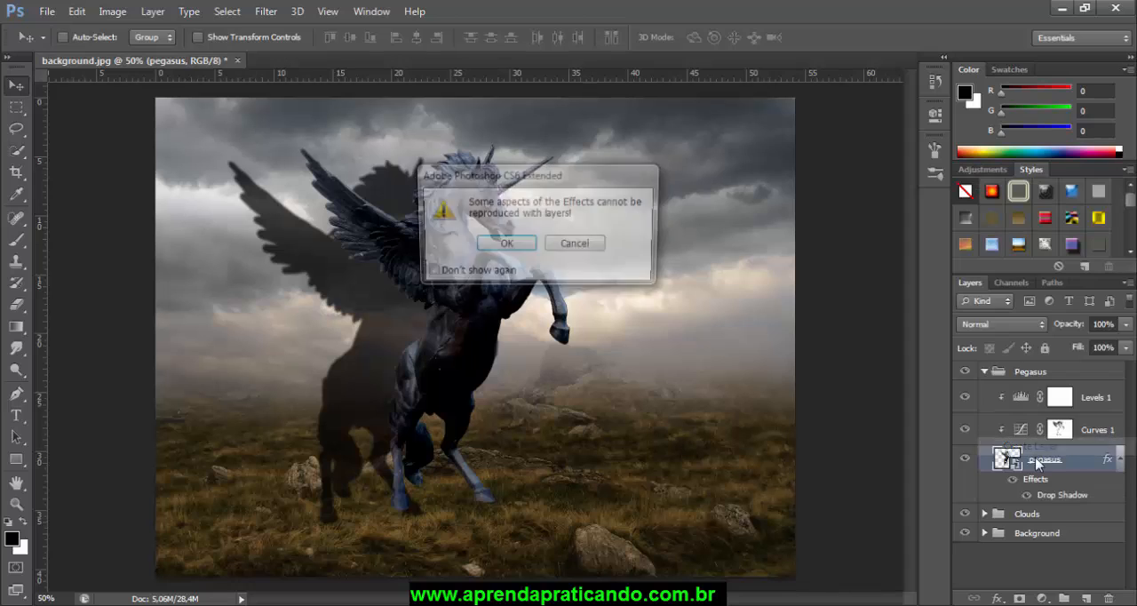
{"action": "left_click", "coordinate": [524, 250]}
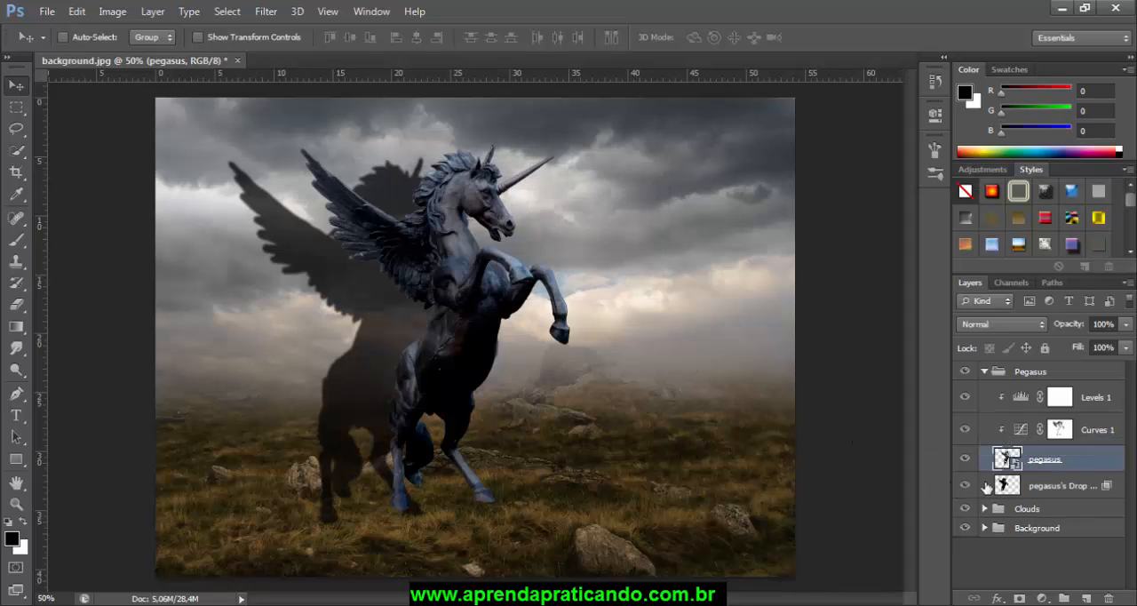
Step: Move the drop shadow layer behind the pegasus and distort it downward so it lies slanted across the grass from the hind hooves
{"action": "left_click", "coordinate": [1040, 486]}
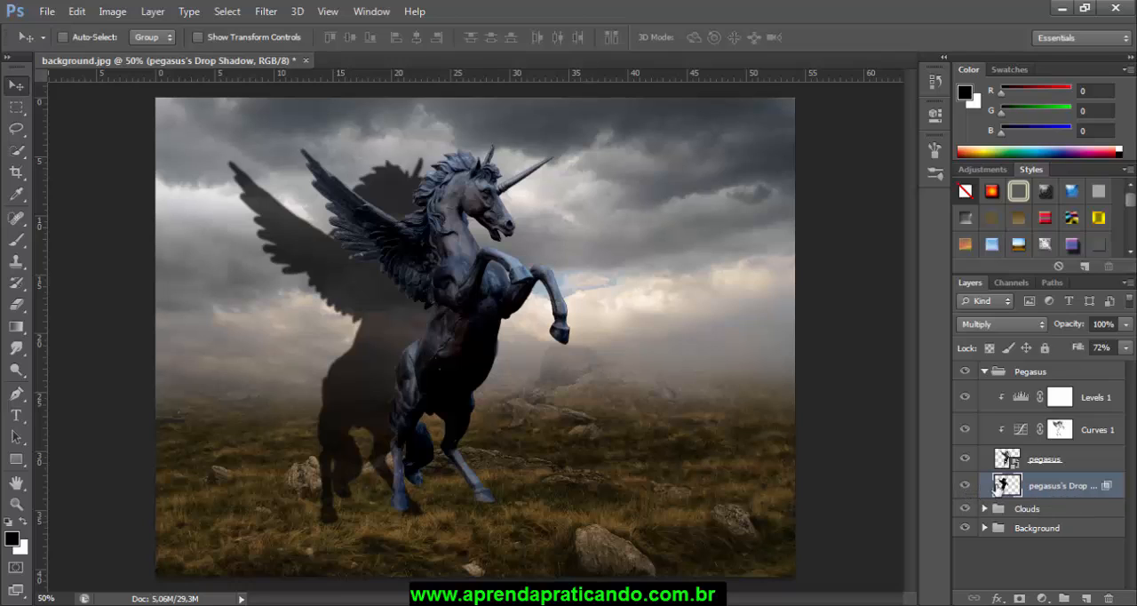
{"action": "left_click_drag", "start_coordinate": [395, 336], "coordinate": [447, 332]}
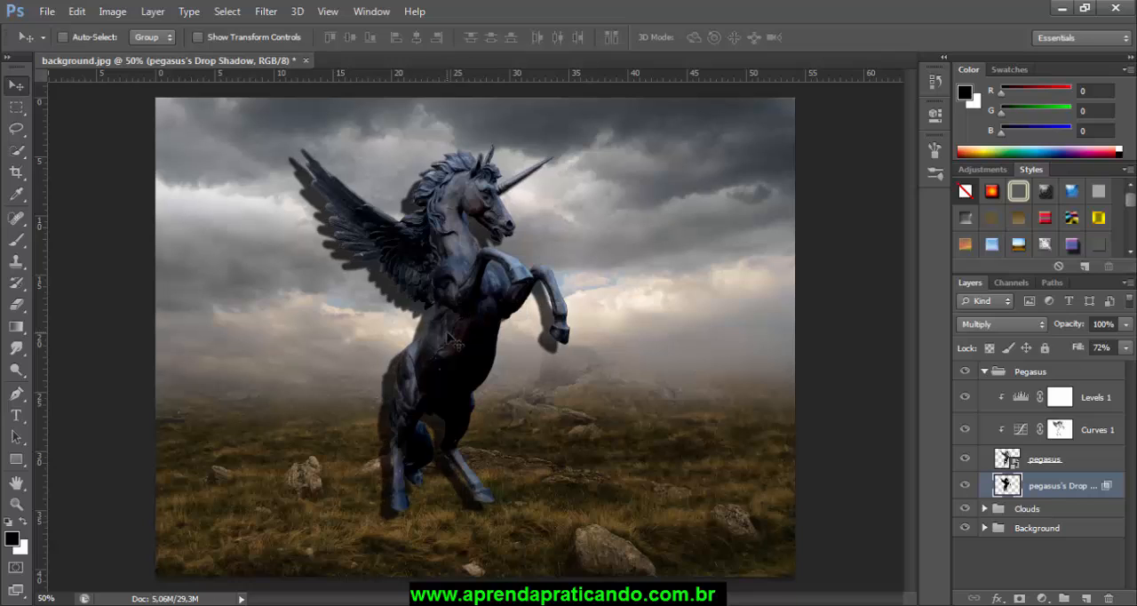
{"action": "key", "text": "ctrl+t"}
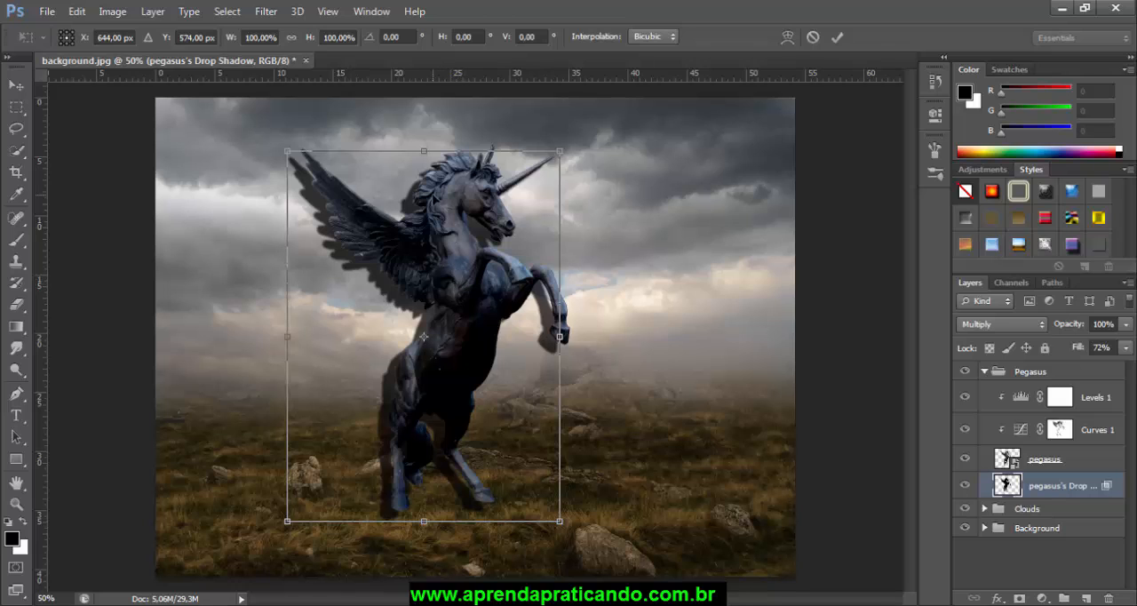
{"action": "right_click", "coordinate": [421, 195]}
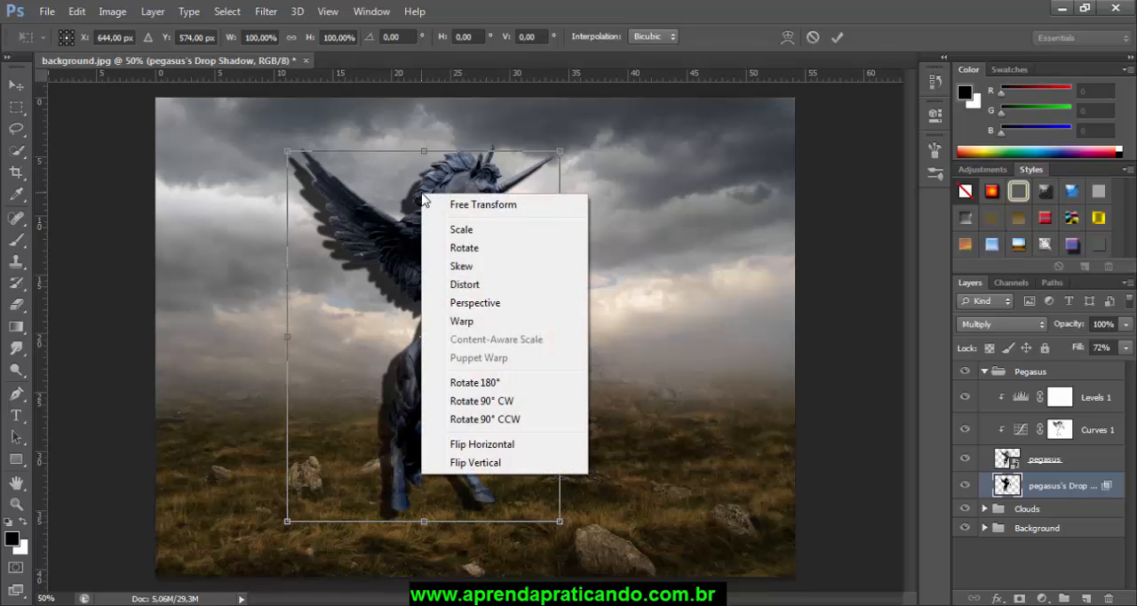
{"action": "left_click", "coordinate": [477, 286]}
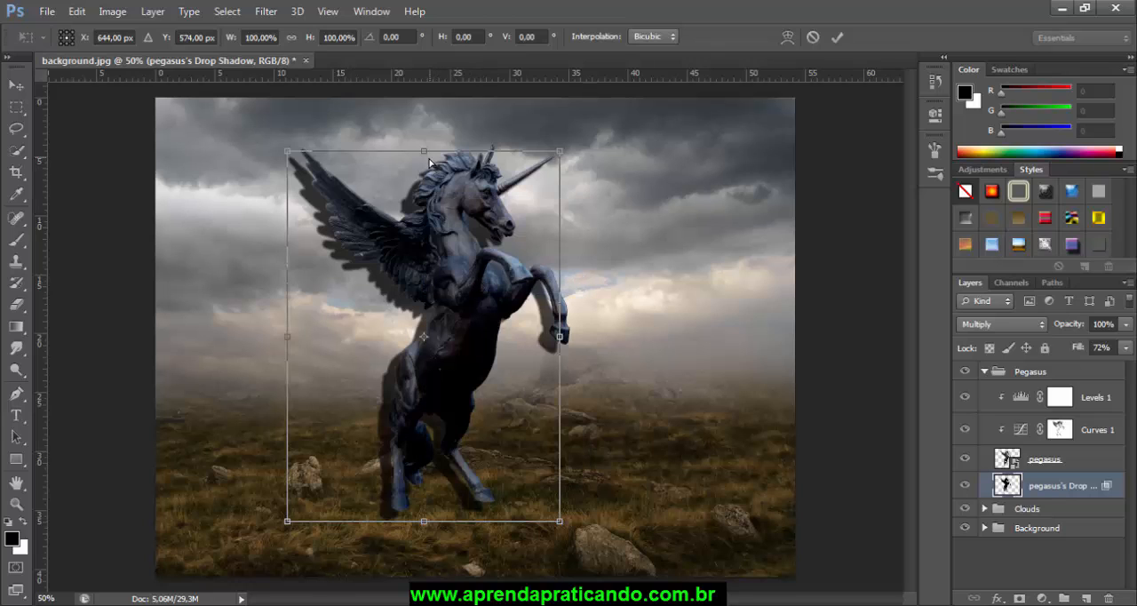
{"action": "left_click_drag", "start_coordinate": [431, 162], "coordinate": [528, 546]}
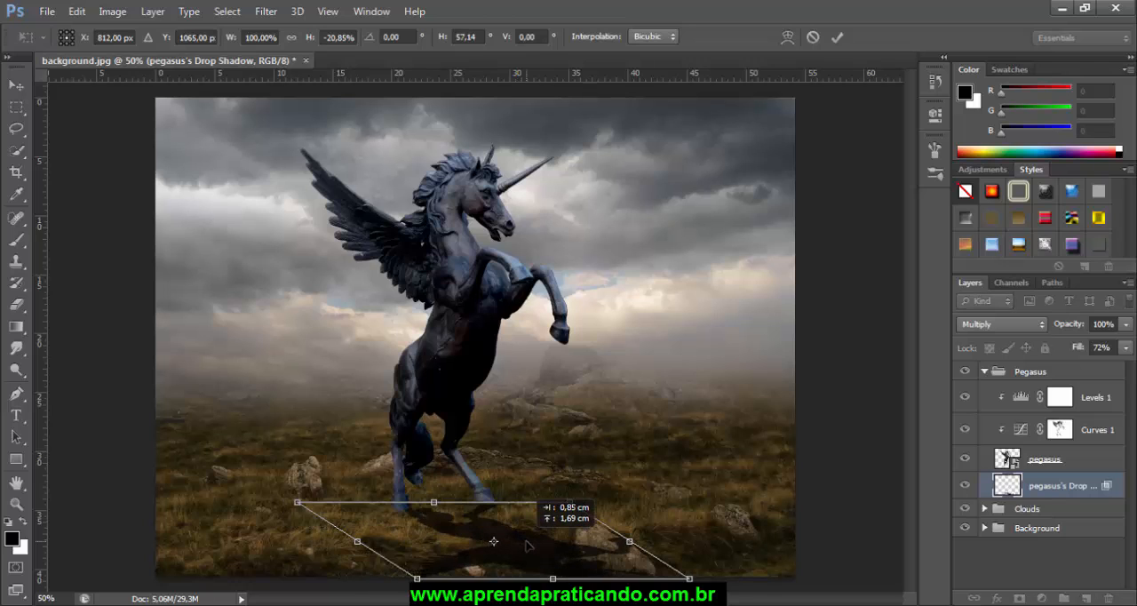
{"action": "left_click_drag", "start_coordinate": [554, 582], "coordinate": [497, 605]}
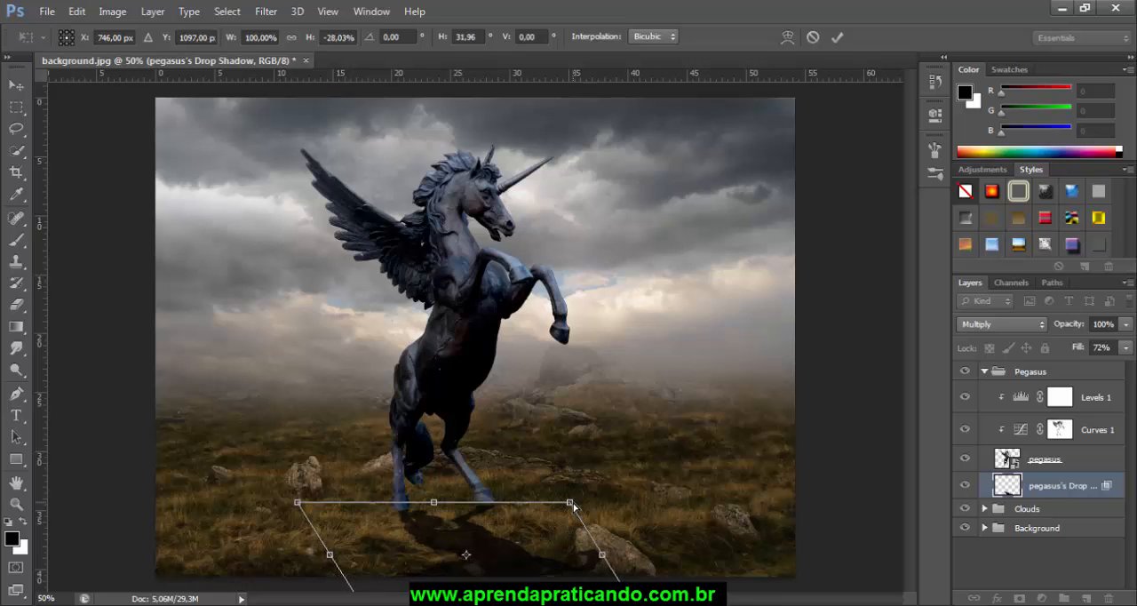
{"action": "left_click_drag", "start_coordinate": [579, 504], "coordinate": [579, 504]}
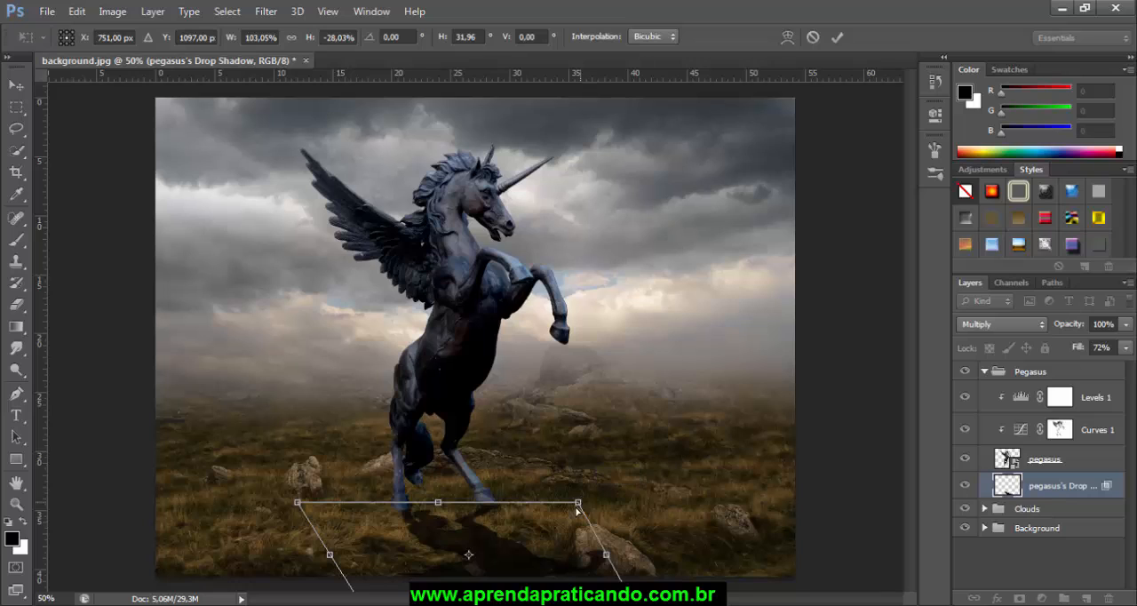
{"action": "key", "text": "Return"}
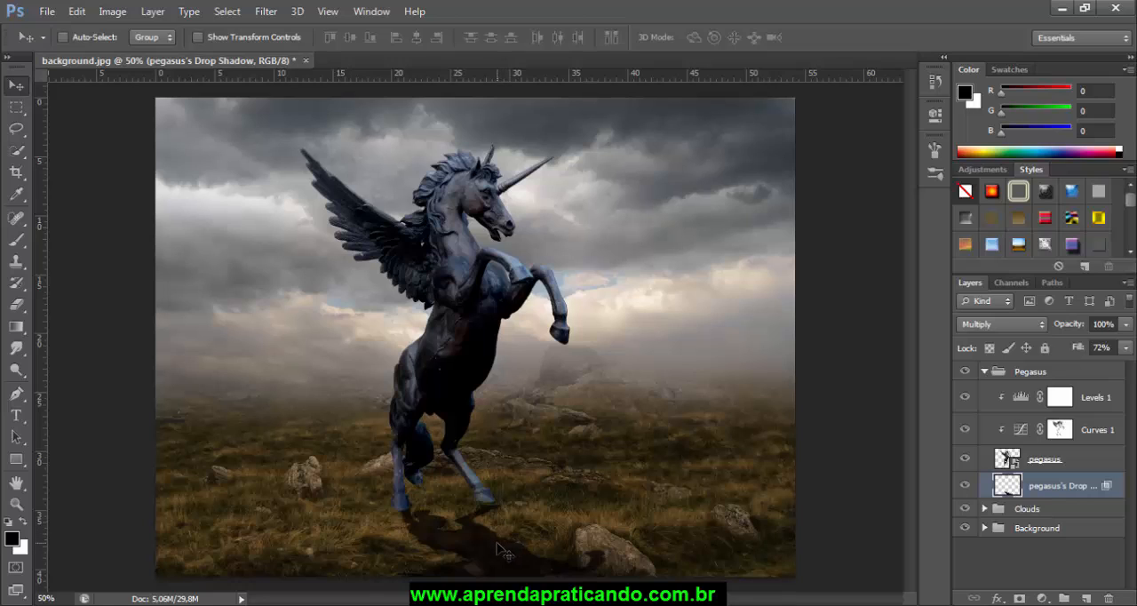
Step: Nudge the cast shadow slightly up and to the left to align it with the hind hooves
{"action": "key", "text": "Up"}
{"action": "key", "text": "Up"}
{"action": "key", "text": "Up"}
{"action": "key", "text": "Up"}
{"action": "key", "text": "Up"}
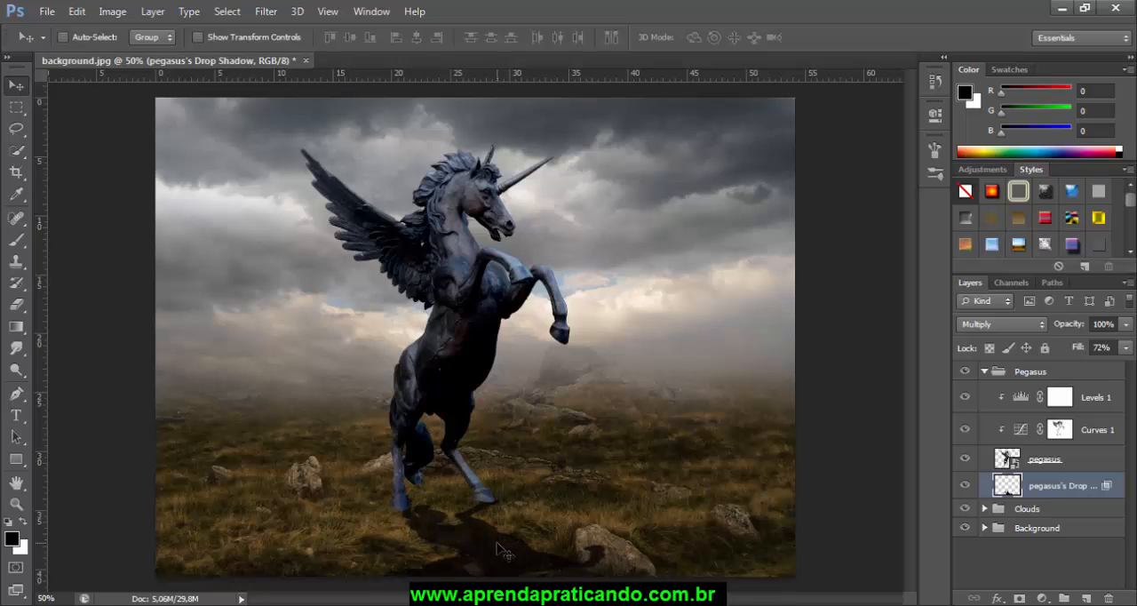
{"action": "key", "text": "Left"}
{"action": "key", "text": "Left"}
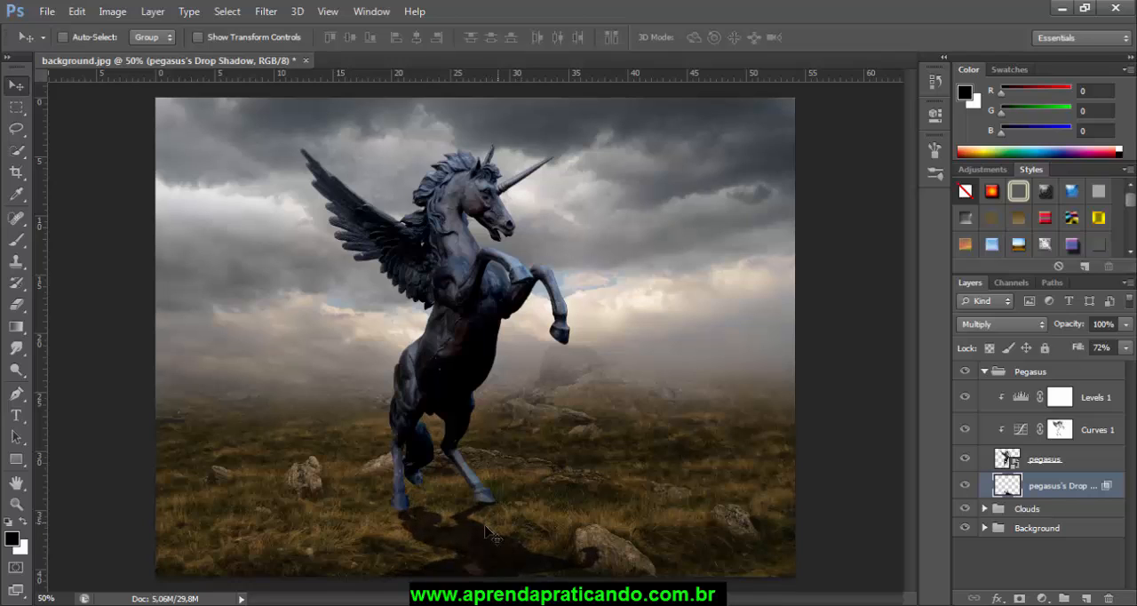
Step: Distort the cast shadow again, pulling its upper-left corner slightly inward and down below the rear hoof
{"action": "key", "text": "ctrl+t"}
{"action": "right_click", "coordinate": [441, 530]}
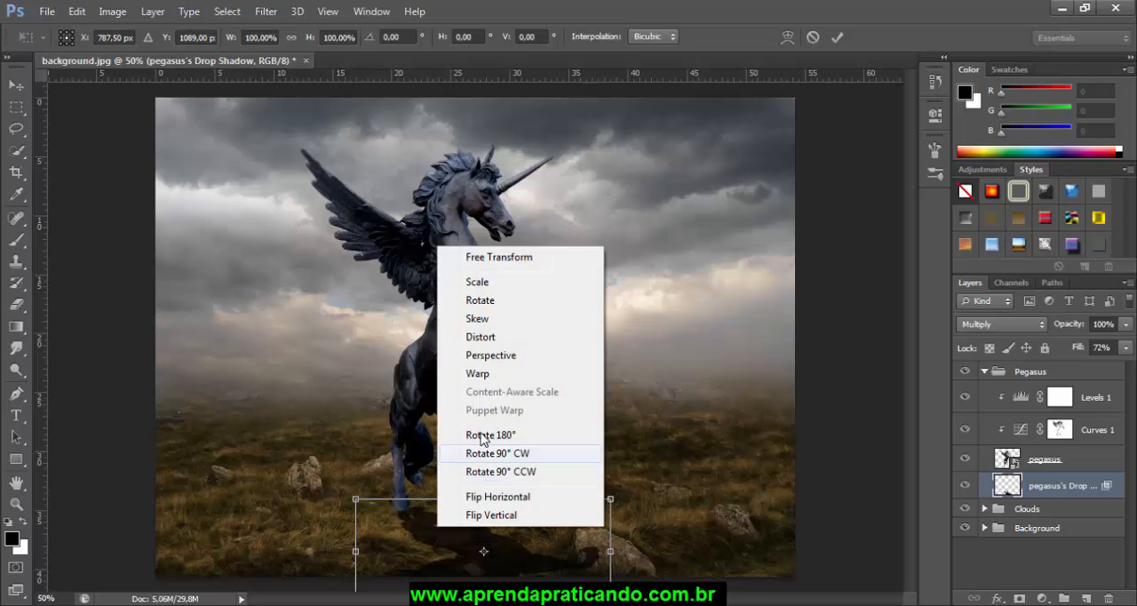
{"action": "left_click", "coordinate": [488, 340]}
{"action": "left_click_drag", "start_coordinate": [357, 503], "coordinate": [364, 515]}
{"action": "key", "text": "Return"}
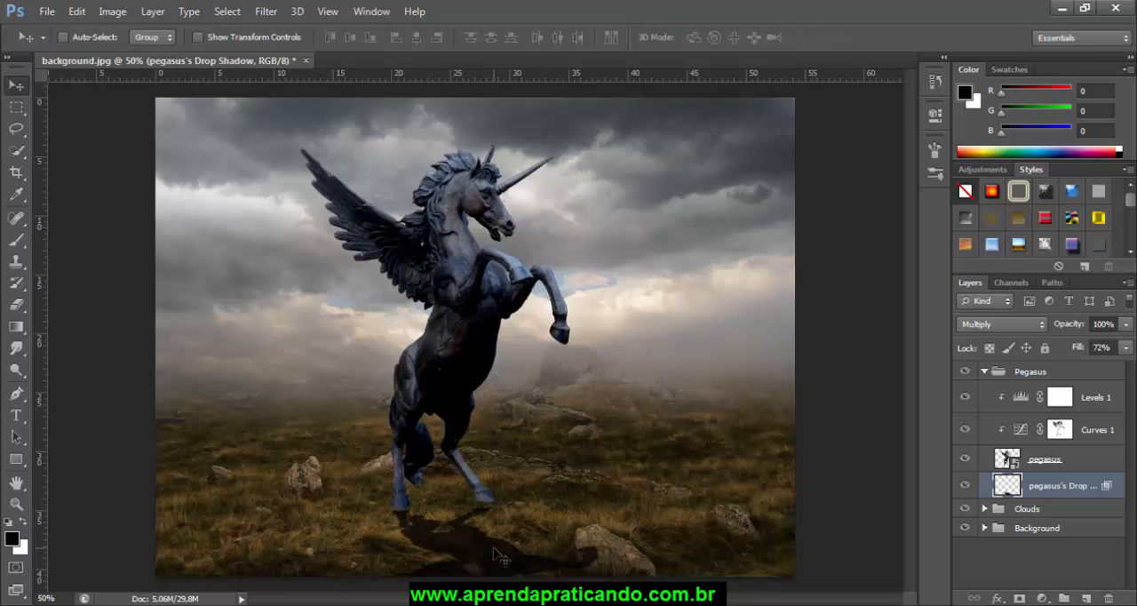
Step: Warp the cast shadow's upper edge slightly upward so it meets the pegasus's front-most standing hoof
{"action": "key", "text": "ctrl+t"}
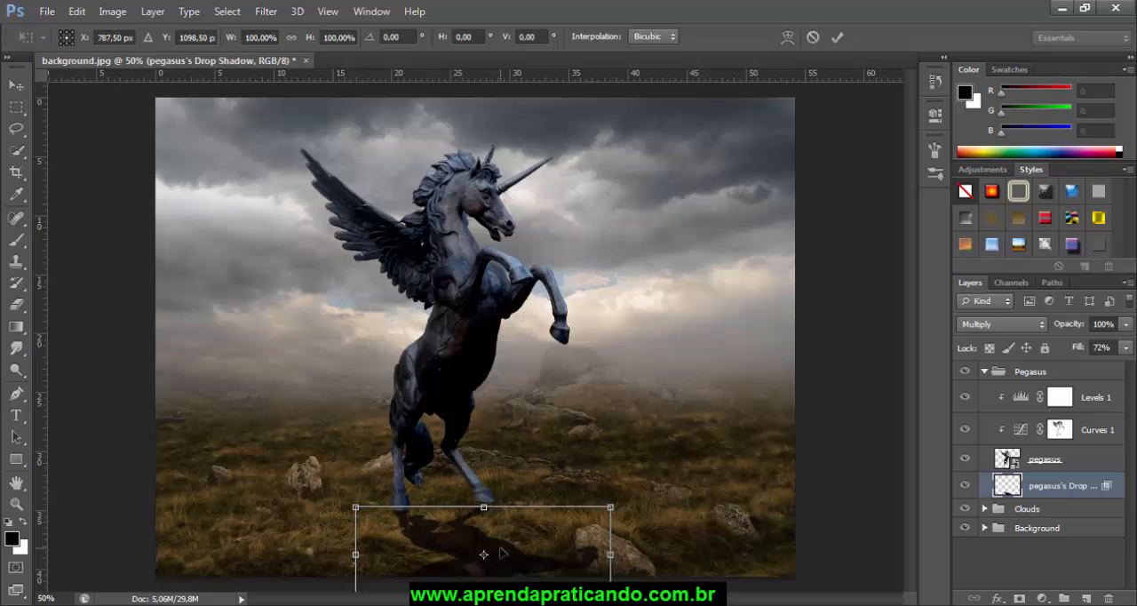
{"action": "right_click", "coordinate": [500, 551]}
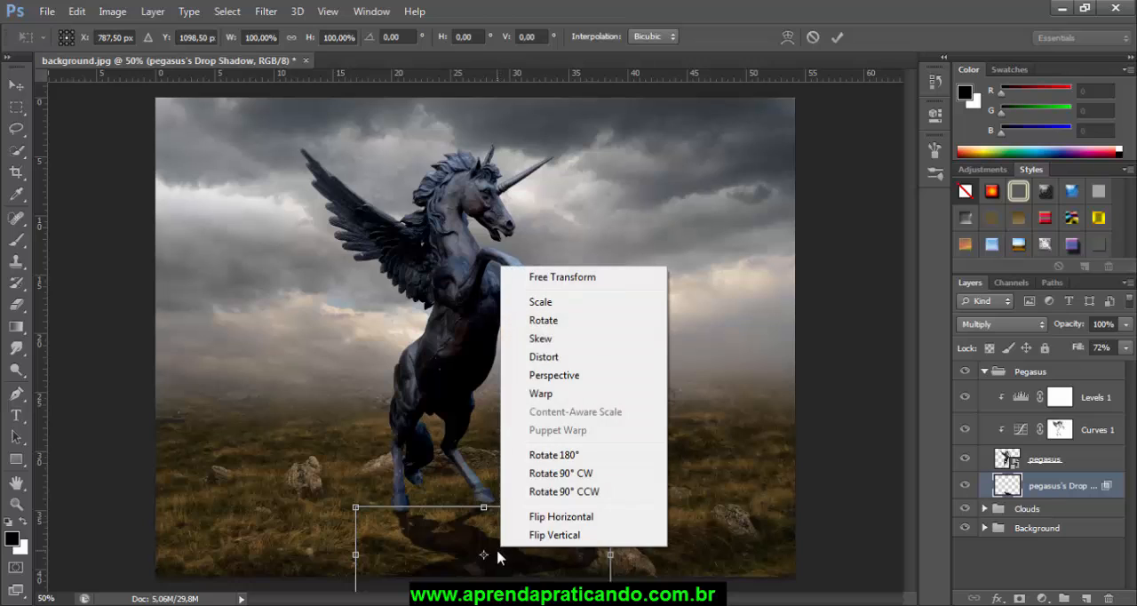
{"action": "left_click", "coordinate": [541, 393]}
{"action": "left_click_drag", "start_coordinate": [498, 506], "coordinate": [501, 504]}
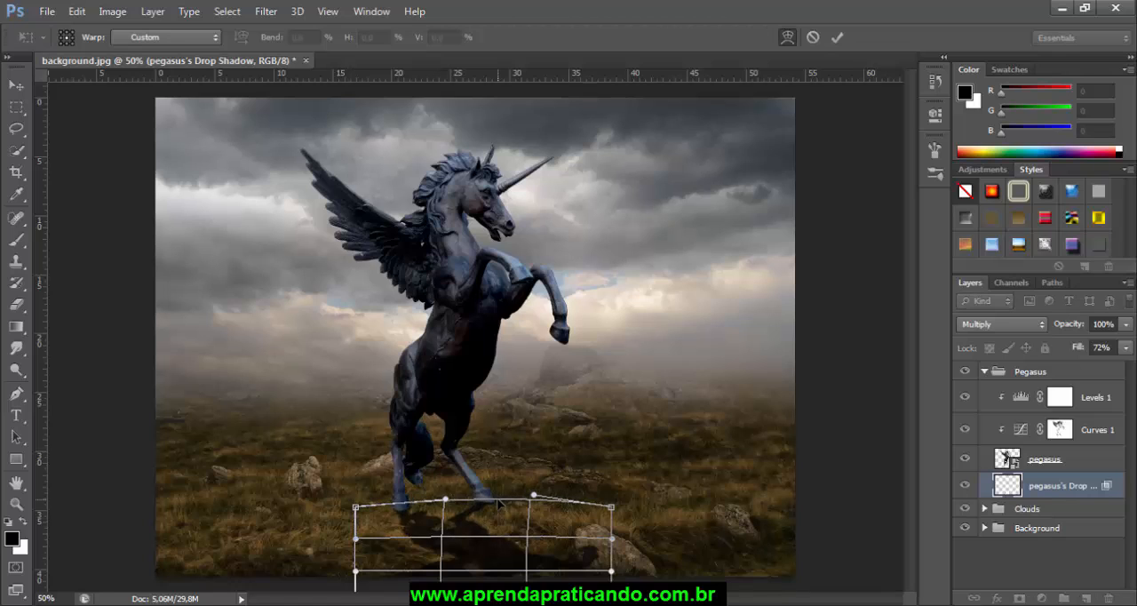
{"action": "key", "text": "Return"}
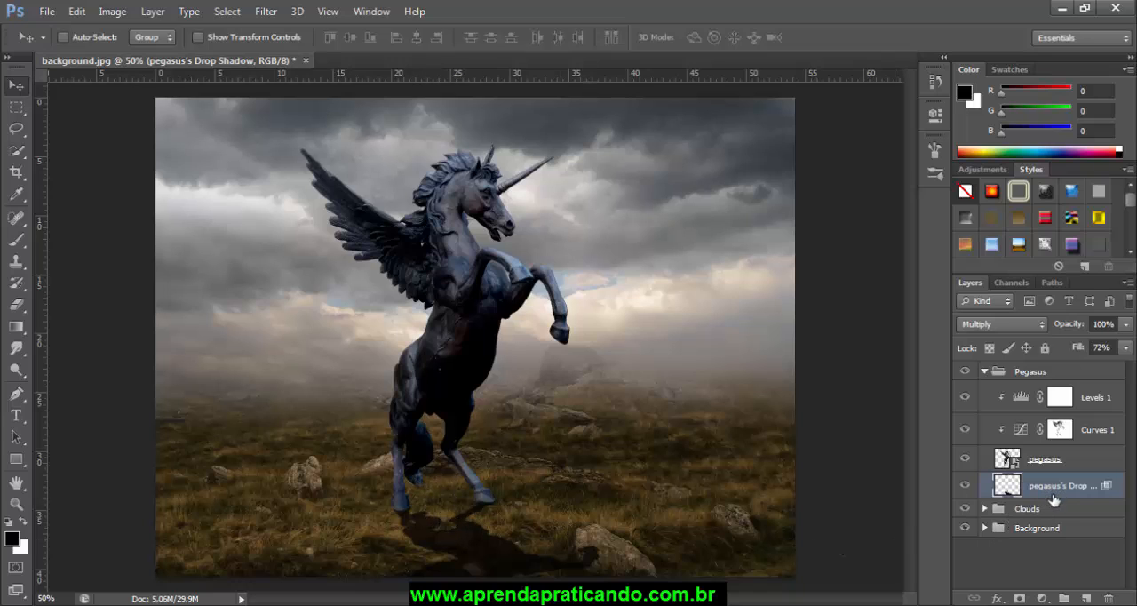
Step: Create a new layer above the pegasus's drop shadow layer and name it shadows2
{"action": "left_click", "coordinate": [1086, 600]}
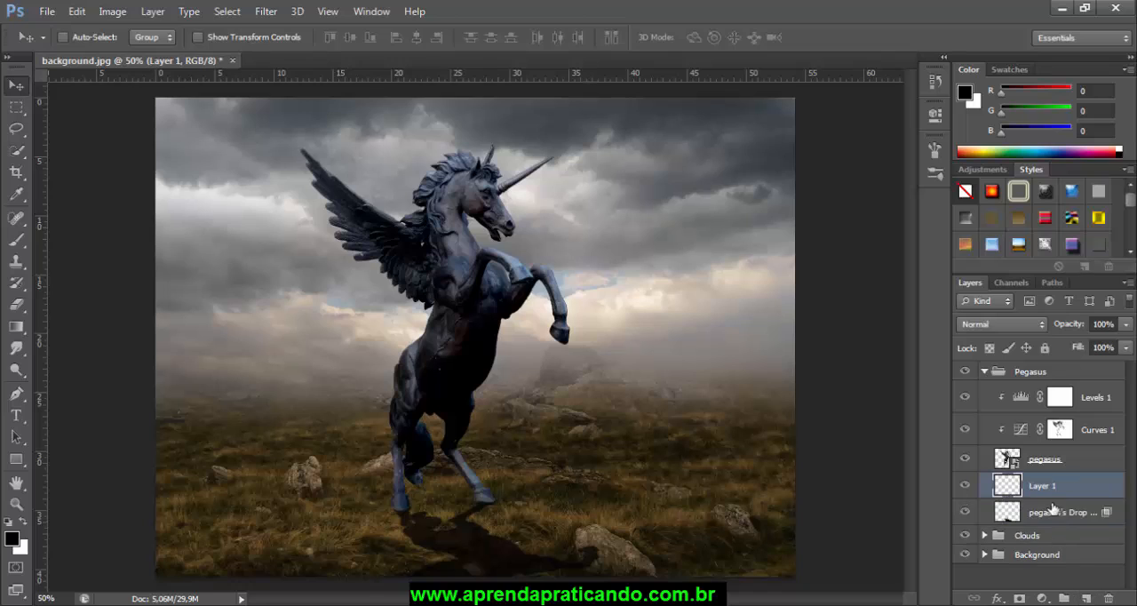
{"action": "double_click", "coordinate": [1043, 486]}
{"action": "type", "text": "shadow"}
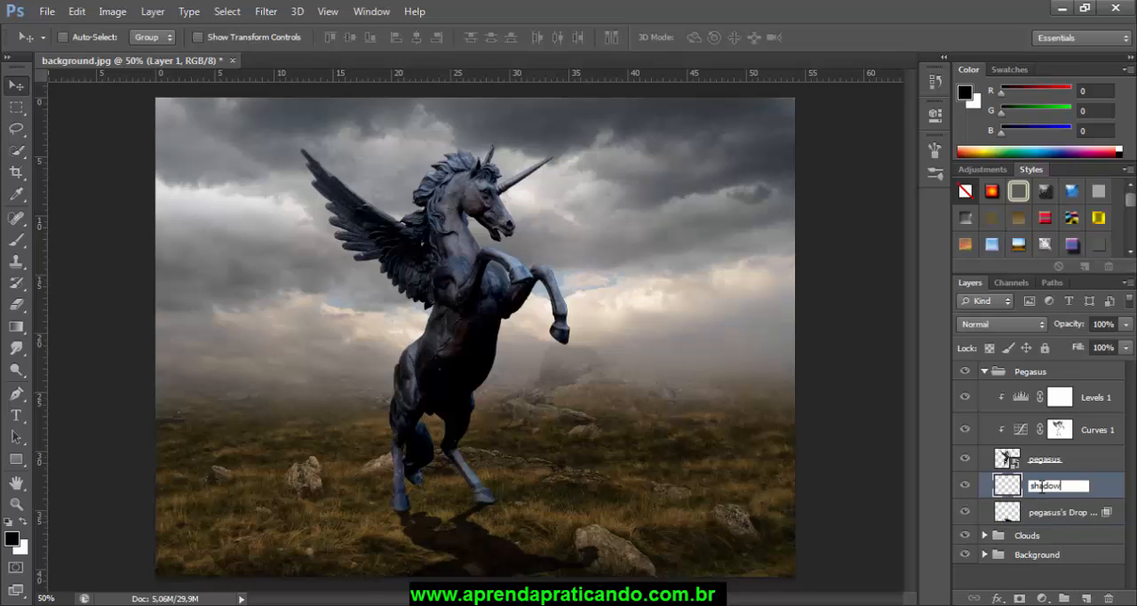
{"action": "type", "text": "s2"}
{"action": "key", "text": "Return"}
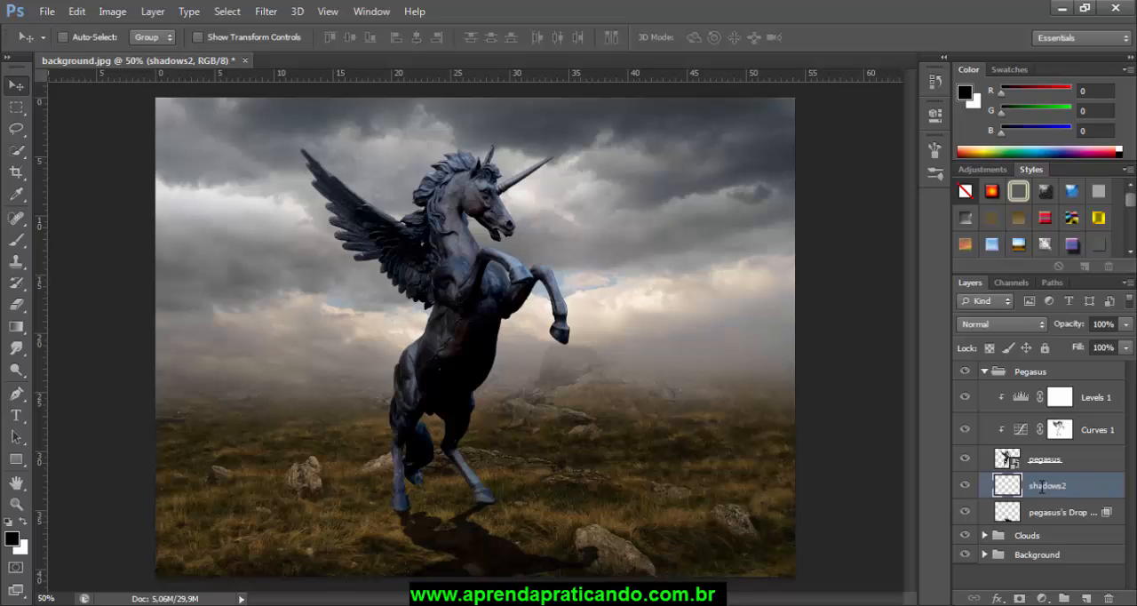
Step: Paint soft black contact shadows around the hind hooves on shadows2 with a 125 px brush at 20% opacity
{"action": "left_click", "coordinate": [16, 240]}
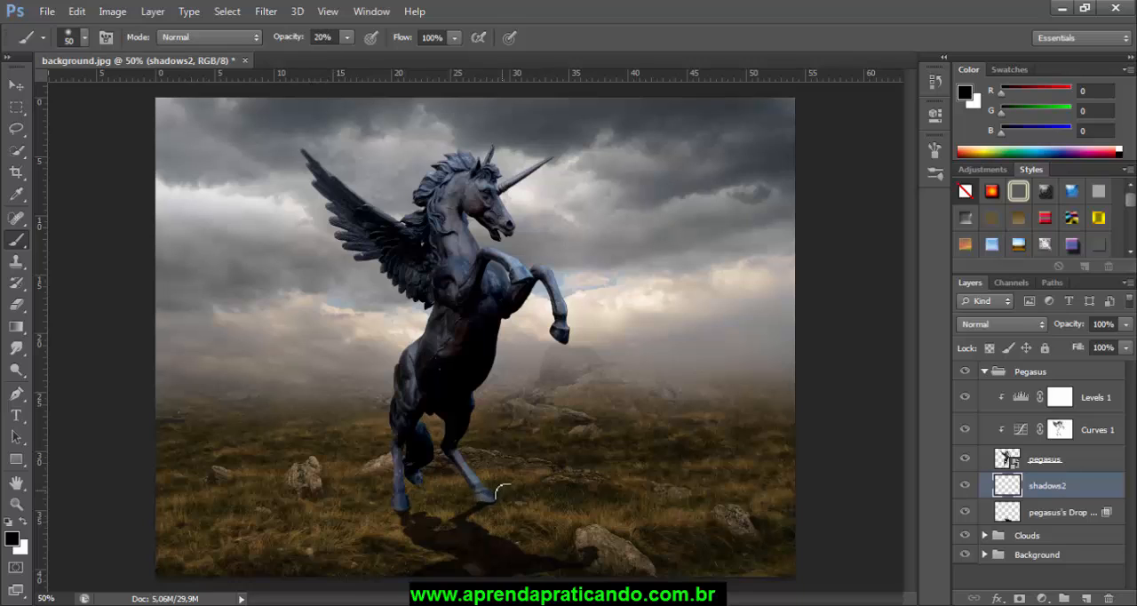
{"action": "key", "text": "bracketright"}
{"action": "key", "text": "bracketright"}
{"action": "key", "text": "bracketright"}
{"action": "key", "text": "bracketright"}
{"action": "key", "text": "bracketright"}
{"action": "left_click_drag", "start_coordinate": [478, 497], "coordinate": [399, 514]}
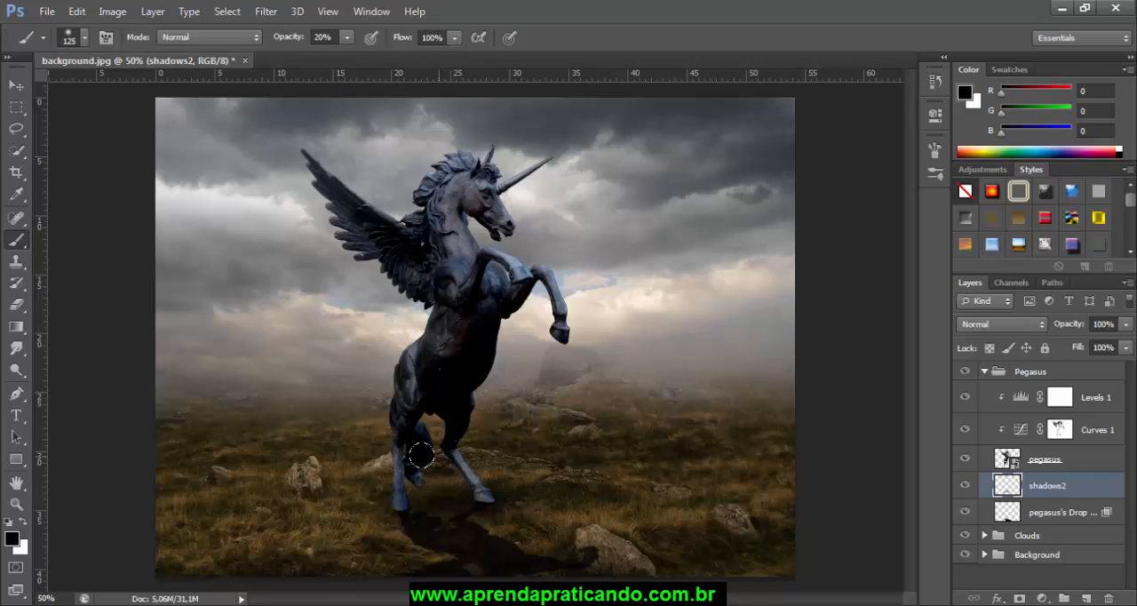
Step: Create a new layer directly above the pegasus layer, clipped to it, and name it shadow3
{"action": "left_click", "coordinate": [1054, 462]}
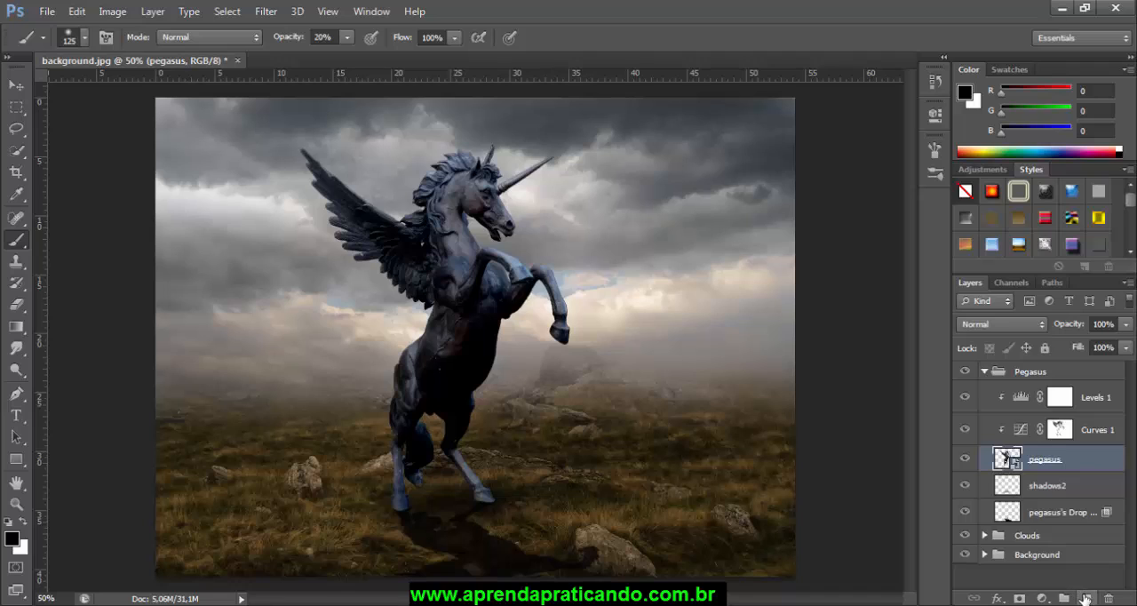
{"action": "left_click", "coordinate": [1087, 598]}
{"action": "double_click", "coordinate": [1057, 460]}
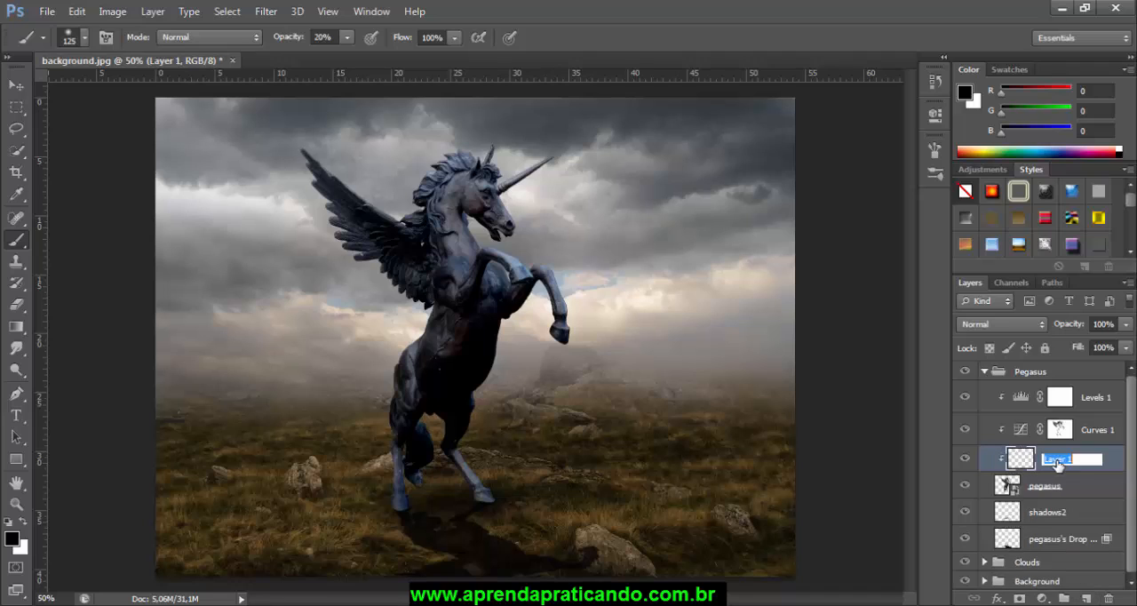
{"action": "type", "text": "shadow3"}
{"action": "key", "text": "Return"}
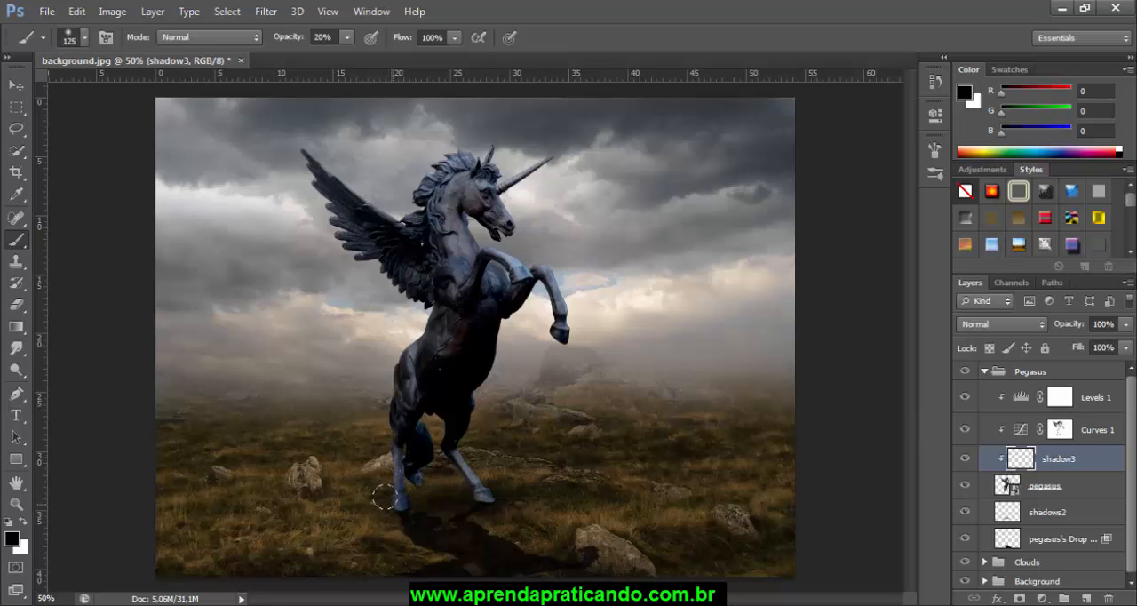
Step: Paint soft black shading over the standing hooves on shadow3 with the 125 px brush at 20% opacity
{"action": "left_click_drag", "start_coordinate": [386, 499], "coordinate": [388, 500]}
{"action": "left_click_drag", "start_coordinate": [472, 499], "coordinate": [484, 503]}
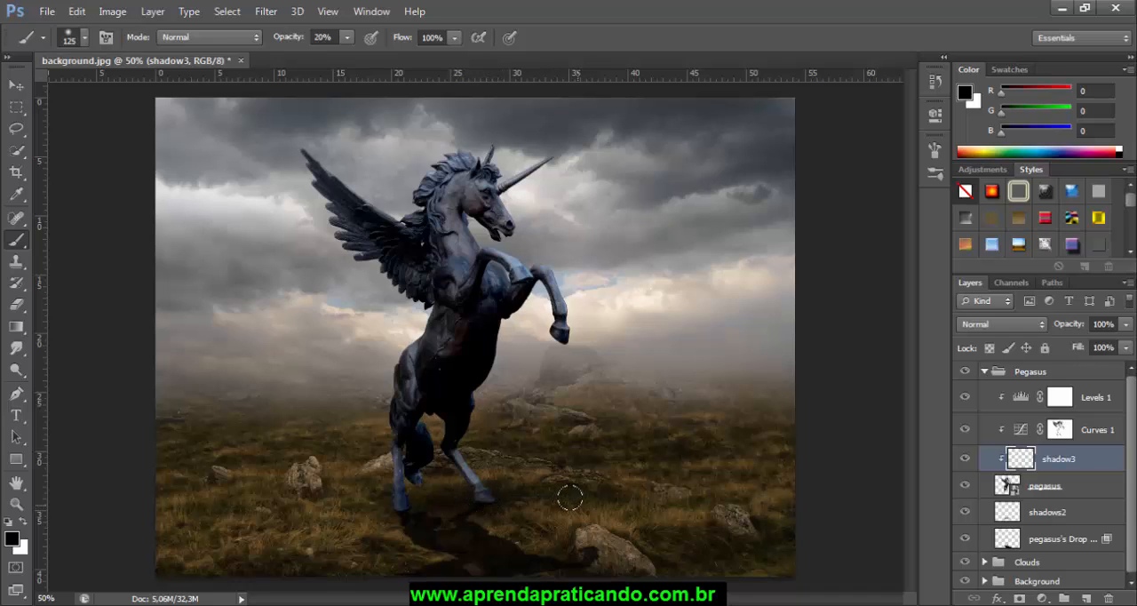
{"action": "left_click", "coordinate": [17, 86]}
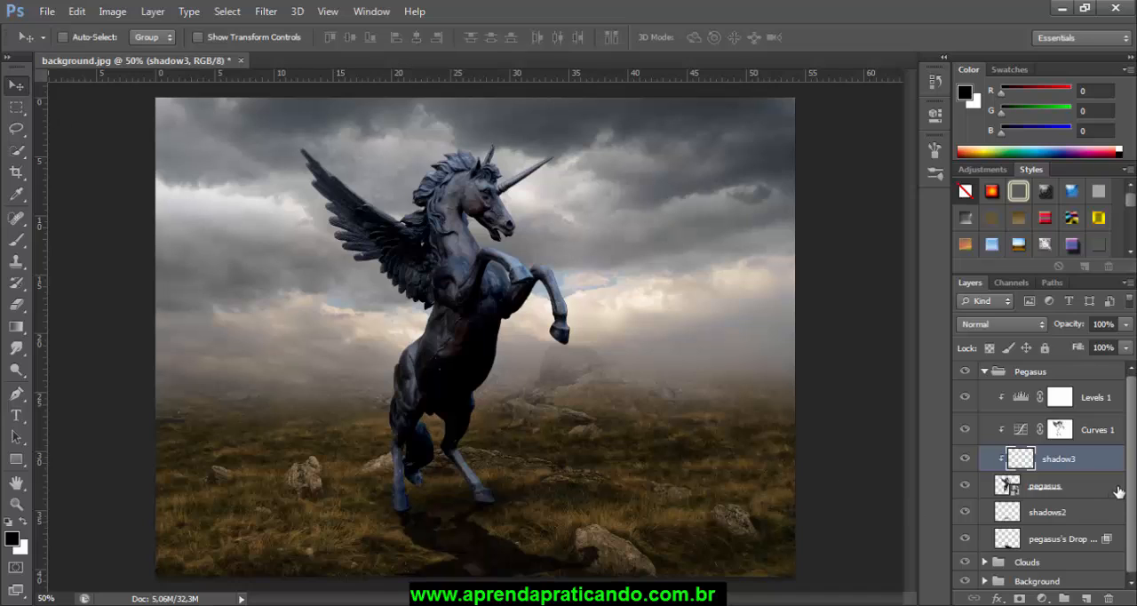
Step: Create a new layer above Levels 1 in the Pegasus group and name it gramm
{"action": "left_click", "coordinate": [1062, 397]}
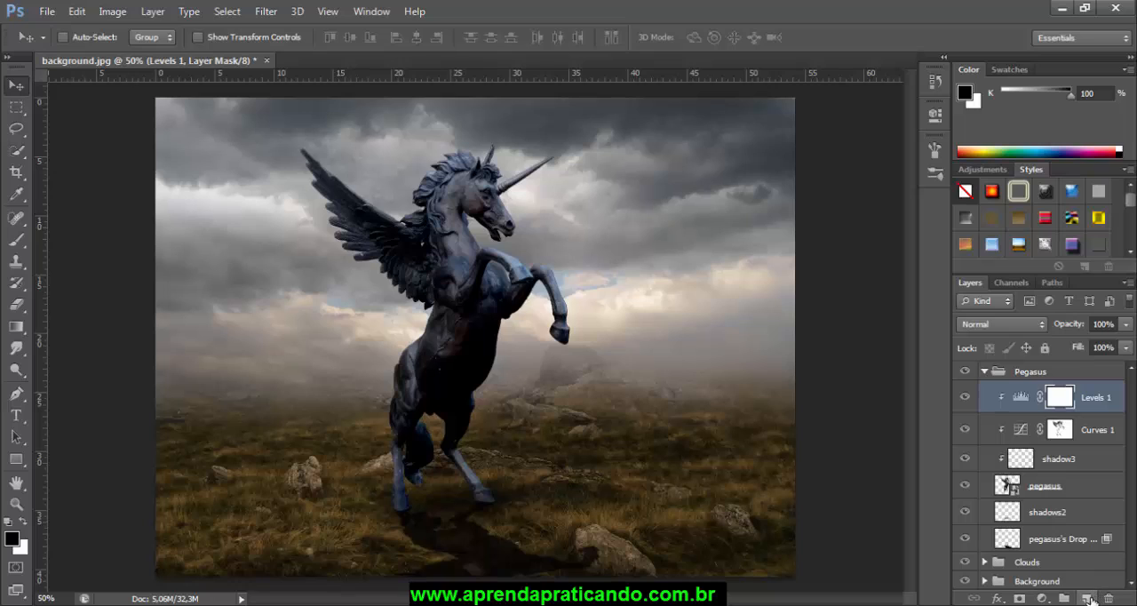
{"action": "left_click", "coordinate": [1087, 598]}
{"action": "double_click", "coordinate": [1043, 395]}
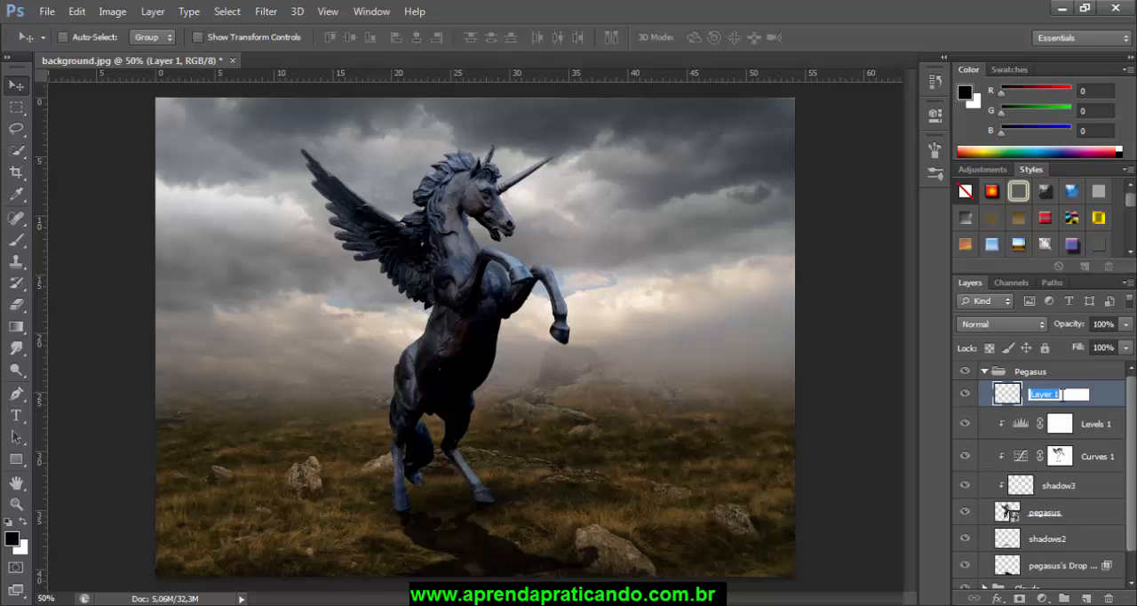
{"action": "type", "text": "s"}
{"action": "type", "text": "ramm"}
{"action": "key", "text": "Return"}
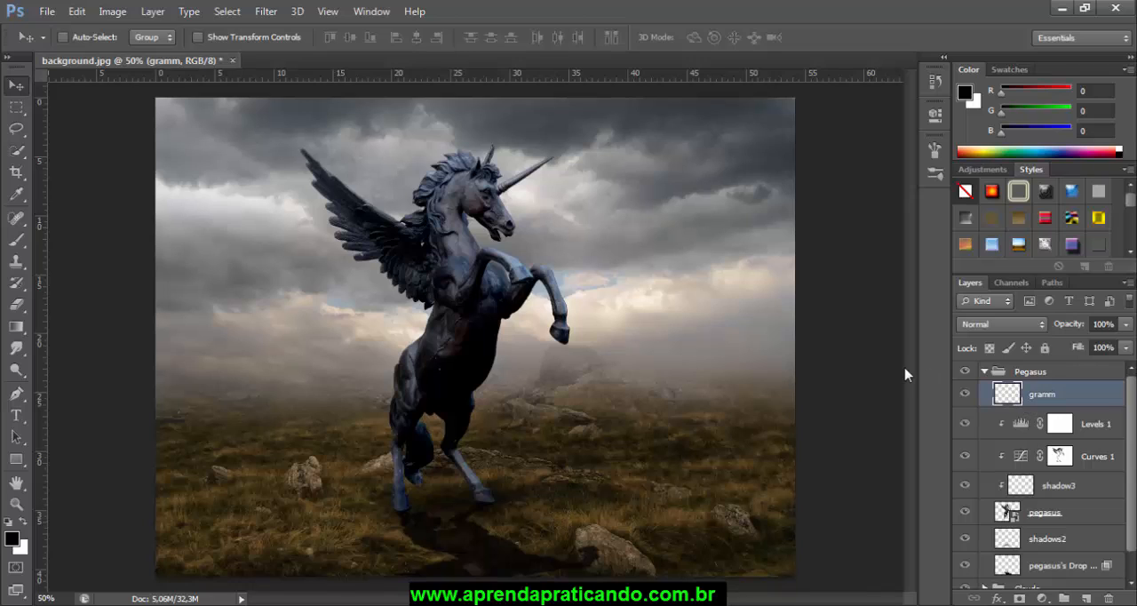
Step: Clone grass over the bases of the standing hooves on gramm with a 60 px Clone Stamp sampling All Layers
{"action": "left_click", "coordinate": [17, 269]}
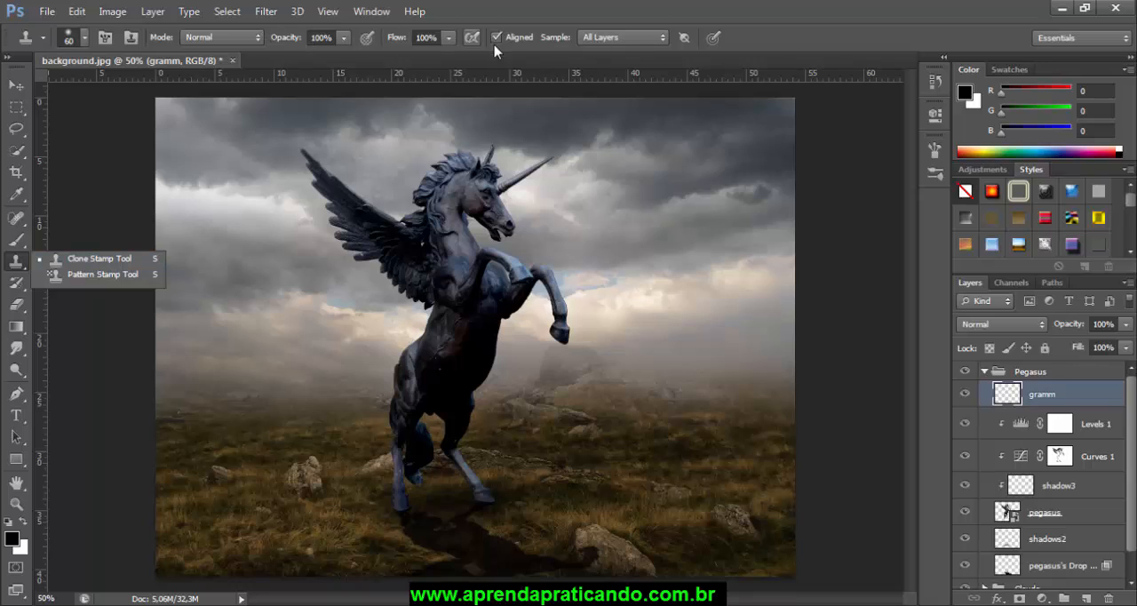
{"action": "left_click", "coordinate": [662, 38]}
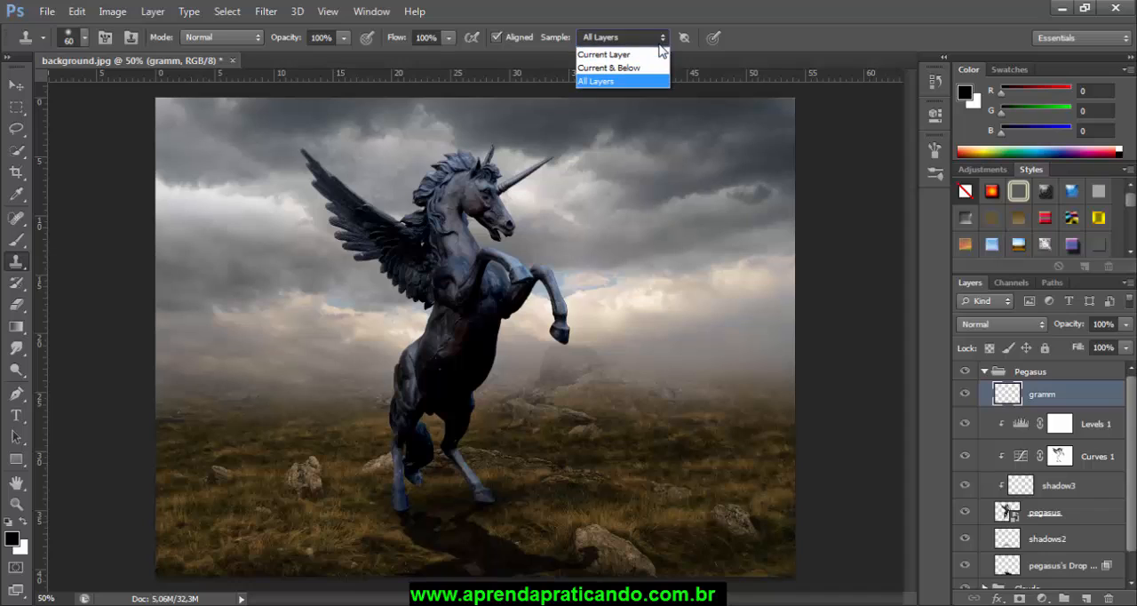
{"action": "left_click", "coordinate": [603, 82]}
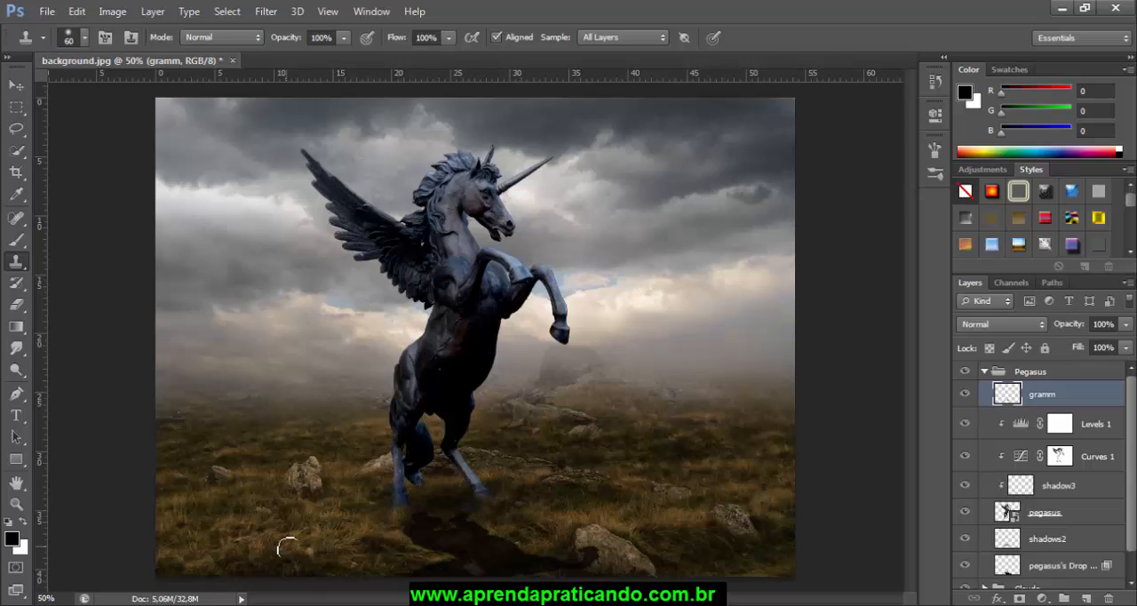
{"action": "left_click", "coordinate": [16, 84]}
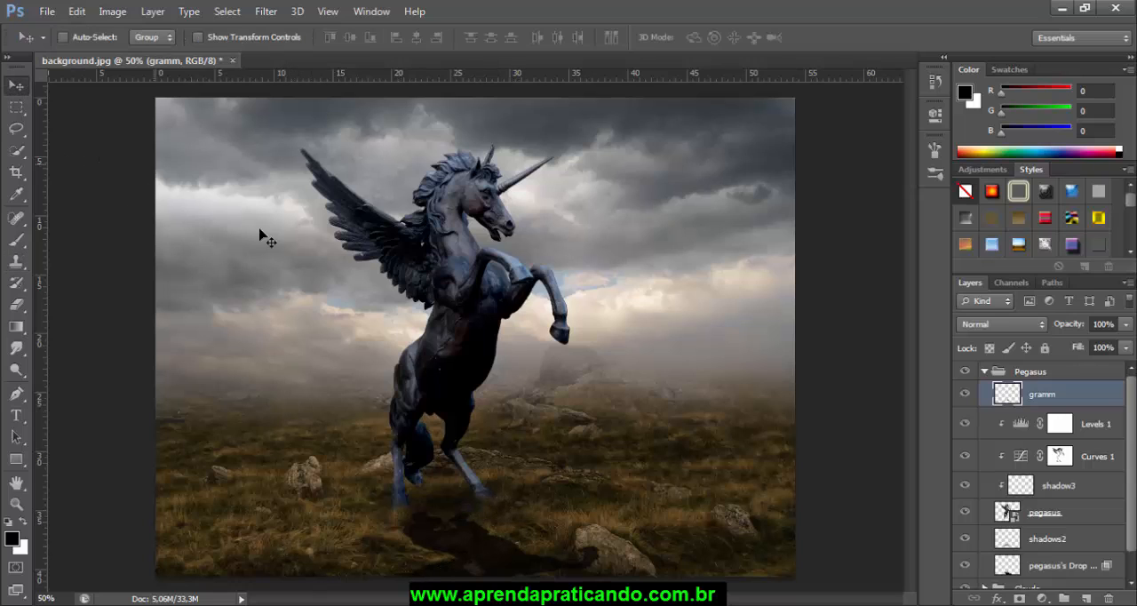
Step: Collapse the Pegasus group and create a new group above it named Effects
{"action": "left_click", "coordinate": [985, 371]}
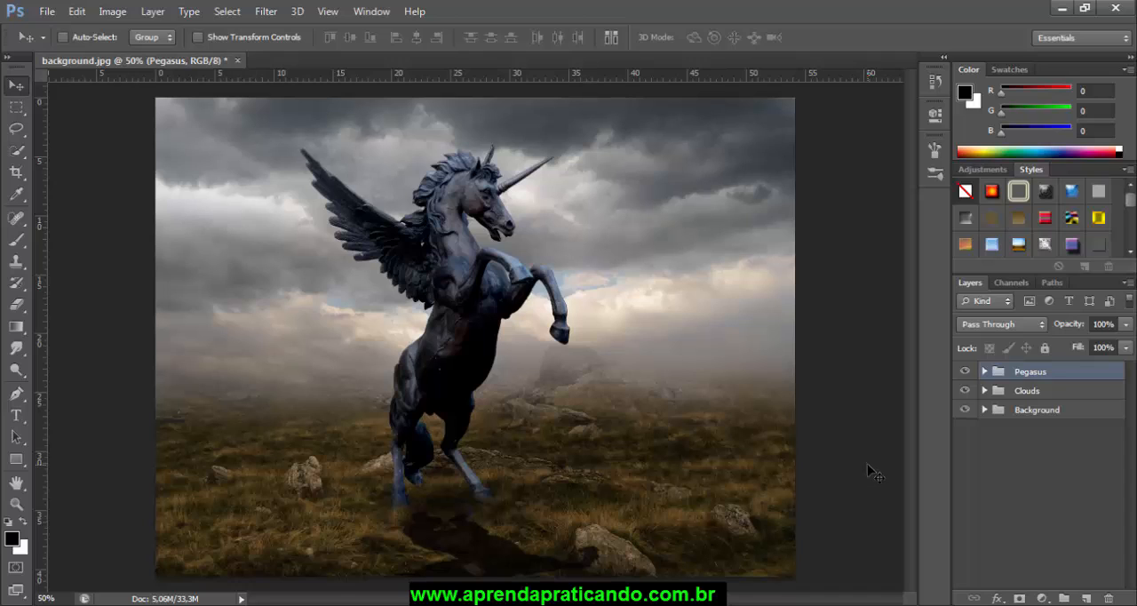
{"action": "left_click", "coordinate": [1066, 599]}
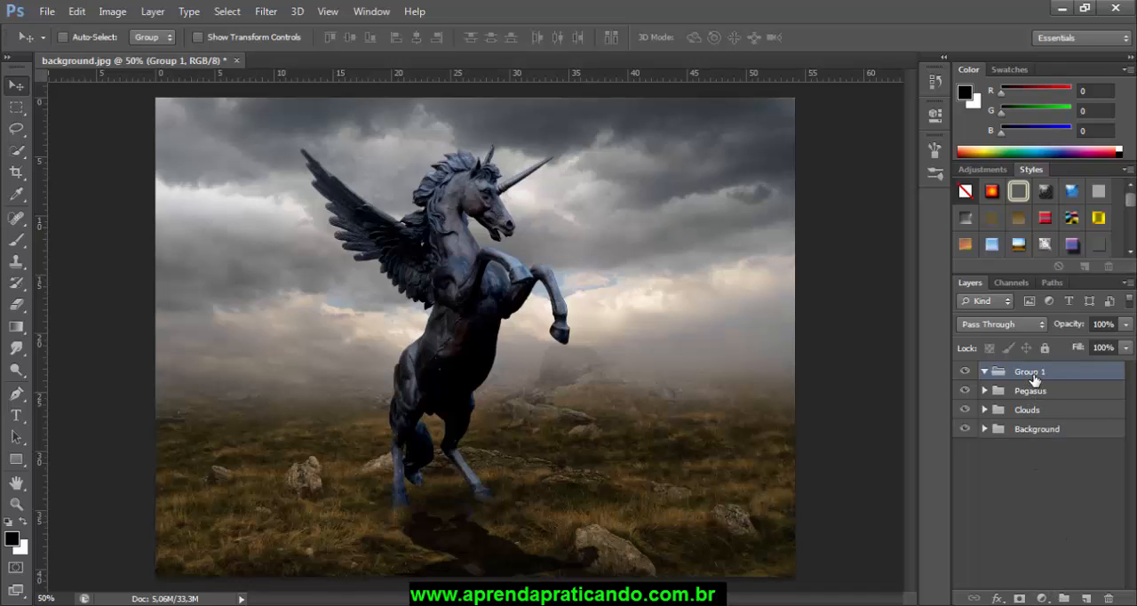
{"action": "double_click", "coordinate": [1032, 373]}
{"action": "type", "text": "Effects"}
{"action": "key", "text": "Return"}
Step: Add a Hue/Saturation adjustment layer in the Effects group with Saturation set to -36
{"action": "left_click", "coordinate": [1046, 600]}
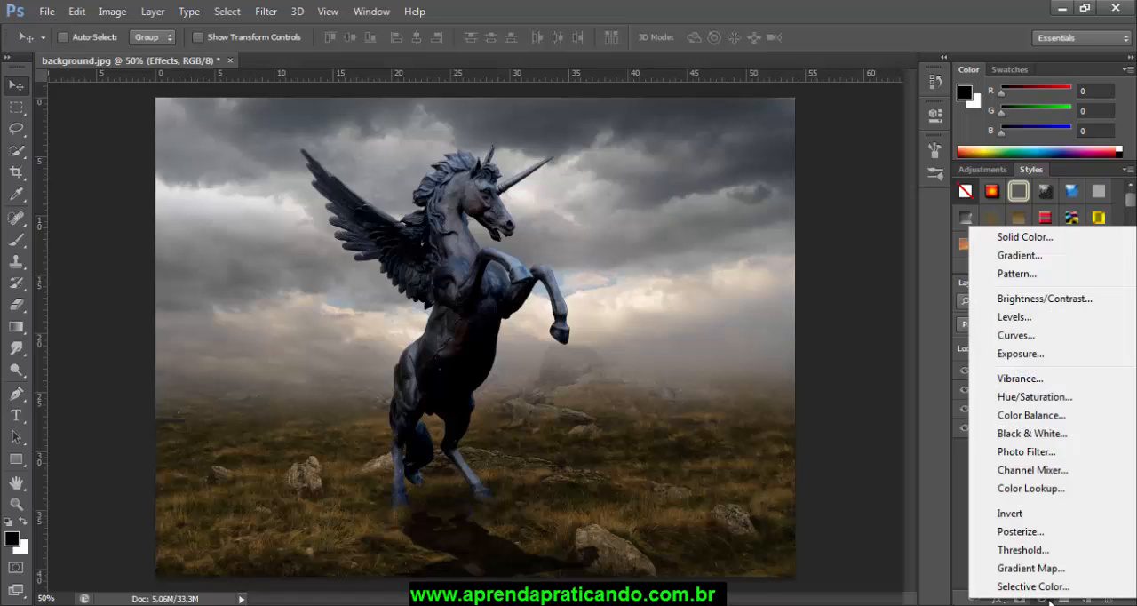
{"action": "left_click", "coordinate": [1037, 405]}
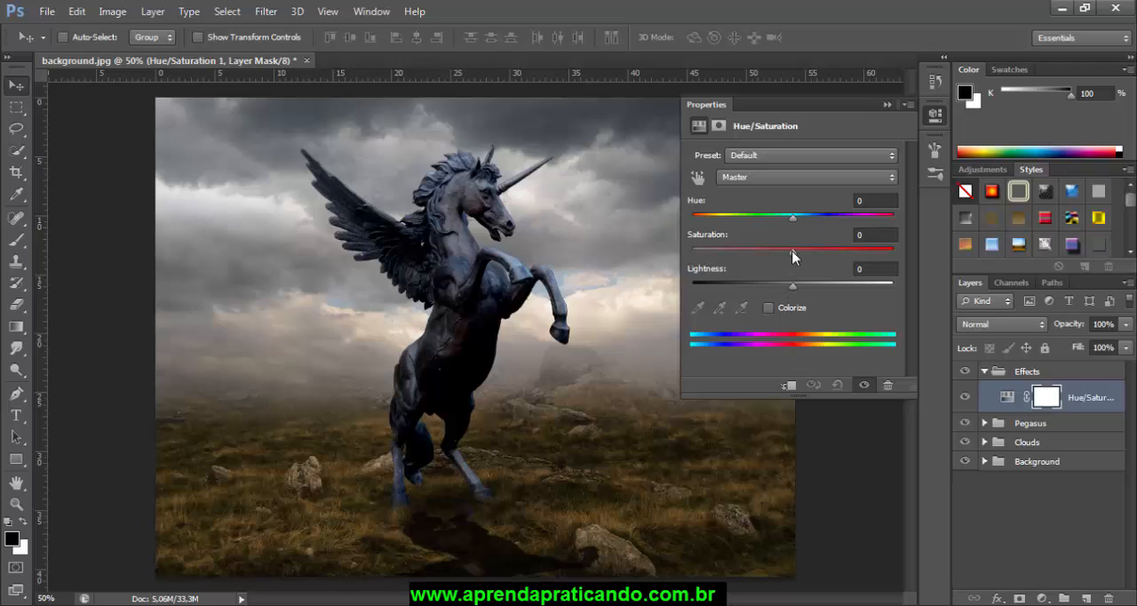
{"action": "left_click_drag", "start_coordinate": [793, 256], "coordinate": [759, 259]}
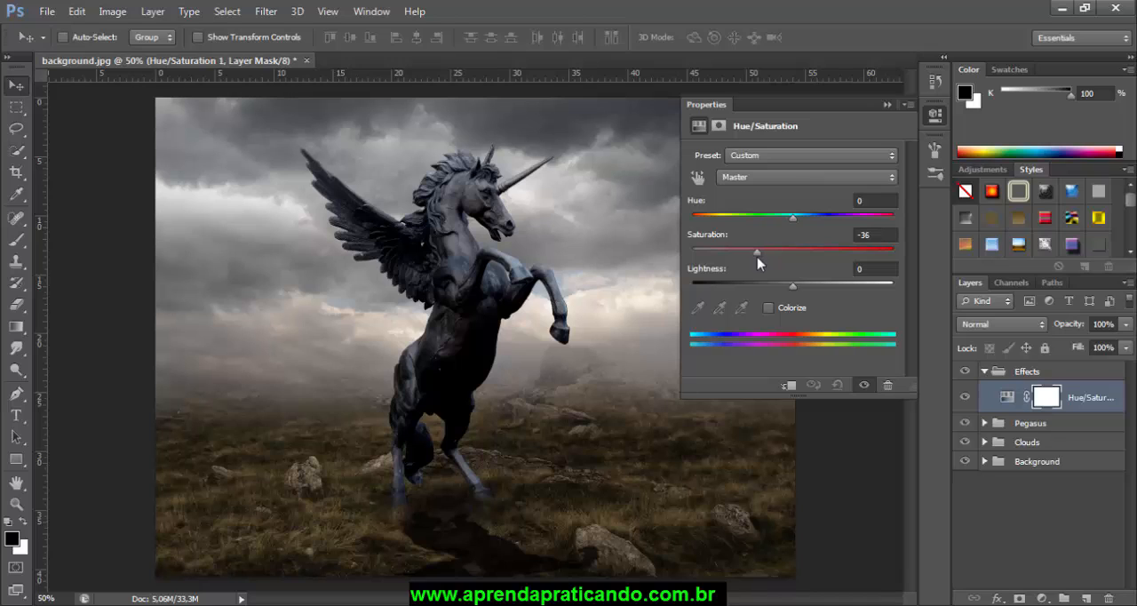
{"action": "left_click", "coordinate": [887, 105]}
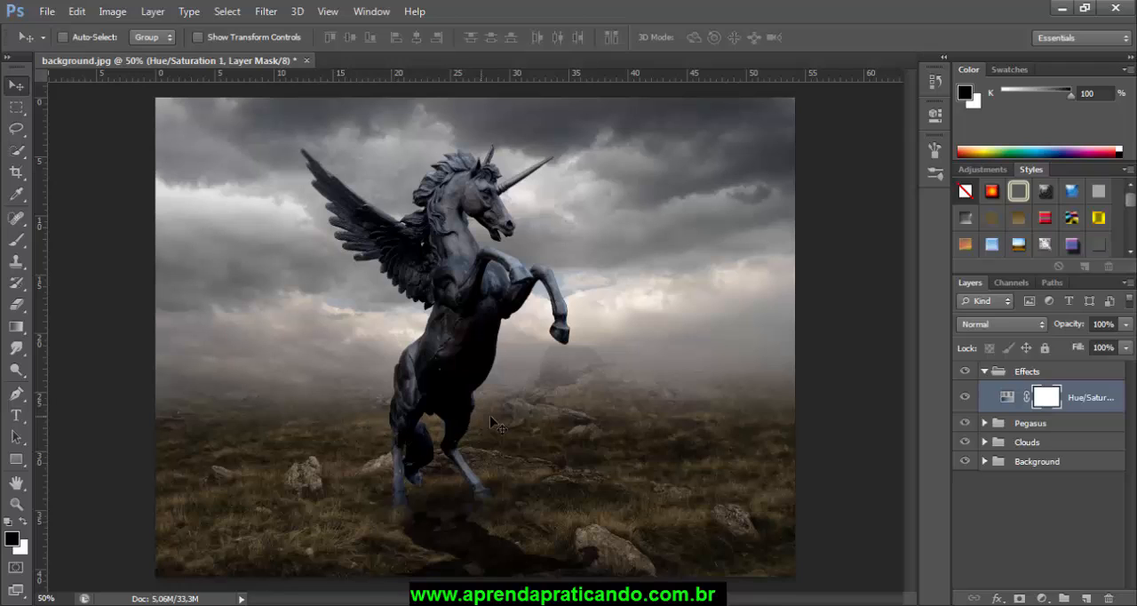
Step: Create a new layer above the Hue/Saturation adjustment in the Effects group and name it dodge burn
{"action": "left_click", "coordinate": [1087, 599]}
{"action": "double_click", "coordinate": [1043, 393]}
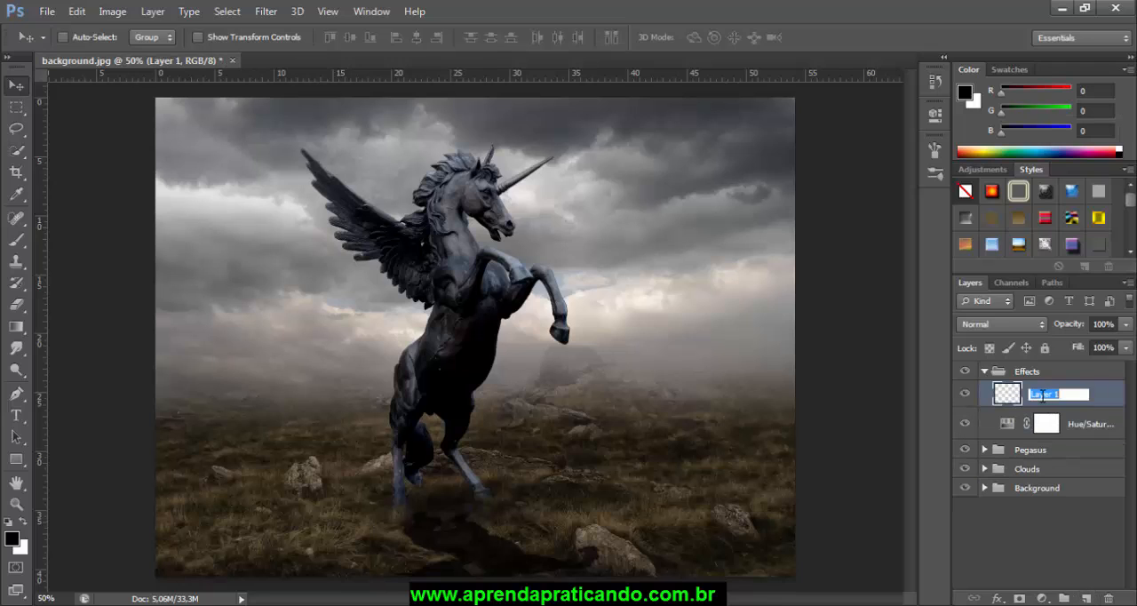
{"action": "type", "text": "dodge burn"}
{"action": "key", "text": "Return"}
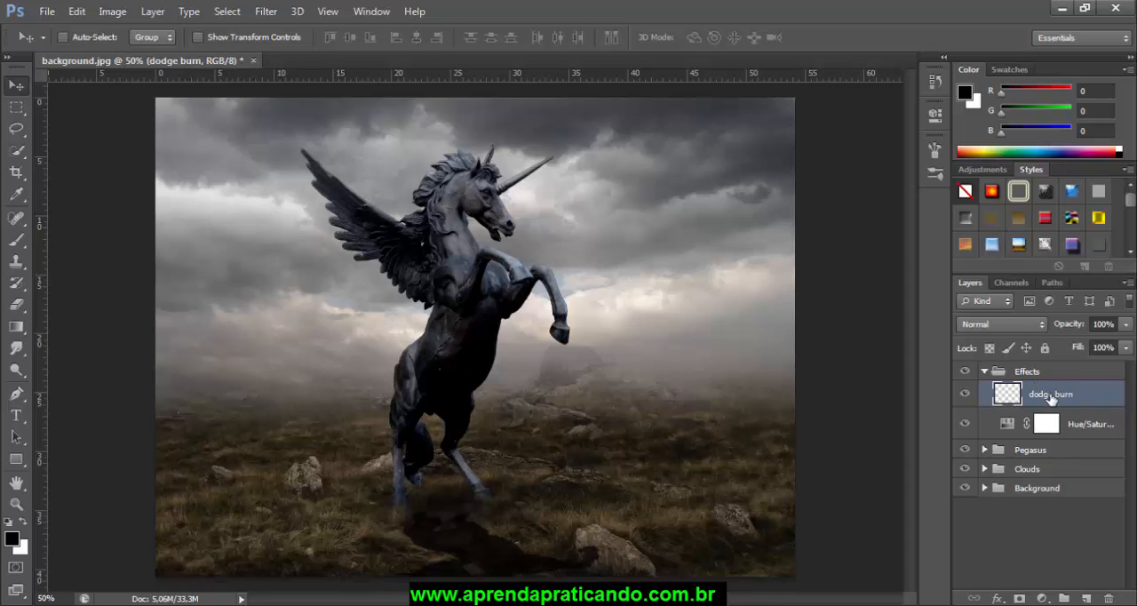